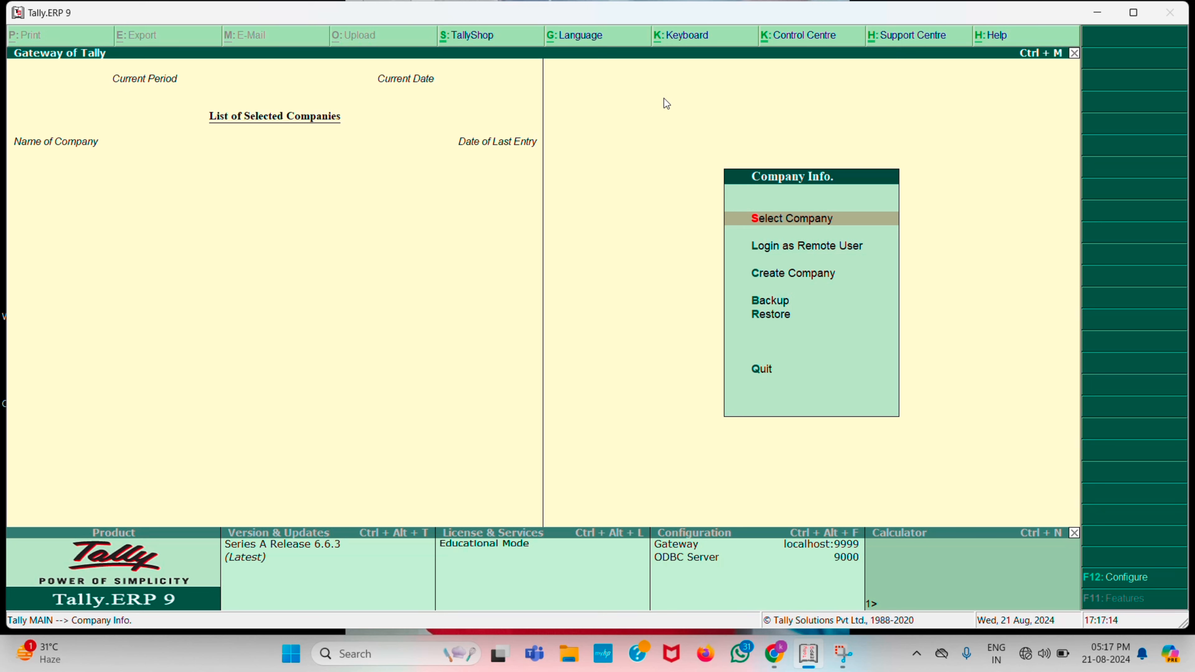
Step: Start creating a company and enter Keshav as its name and mailing name
key(Down)
key(Down)
key(Down)
key(Up)
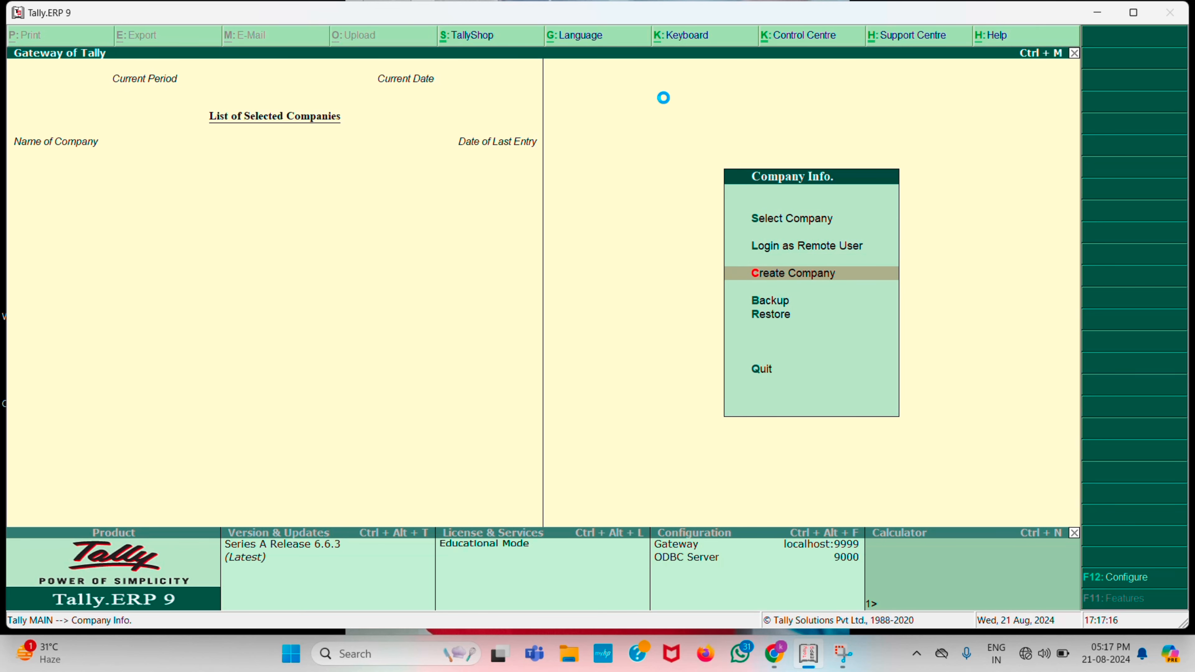
key(Return)
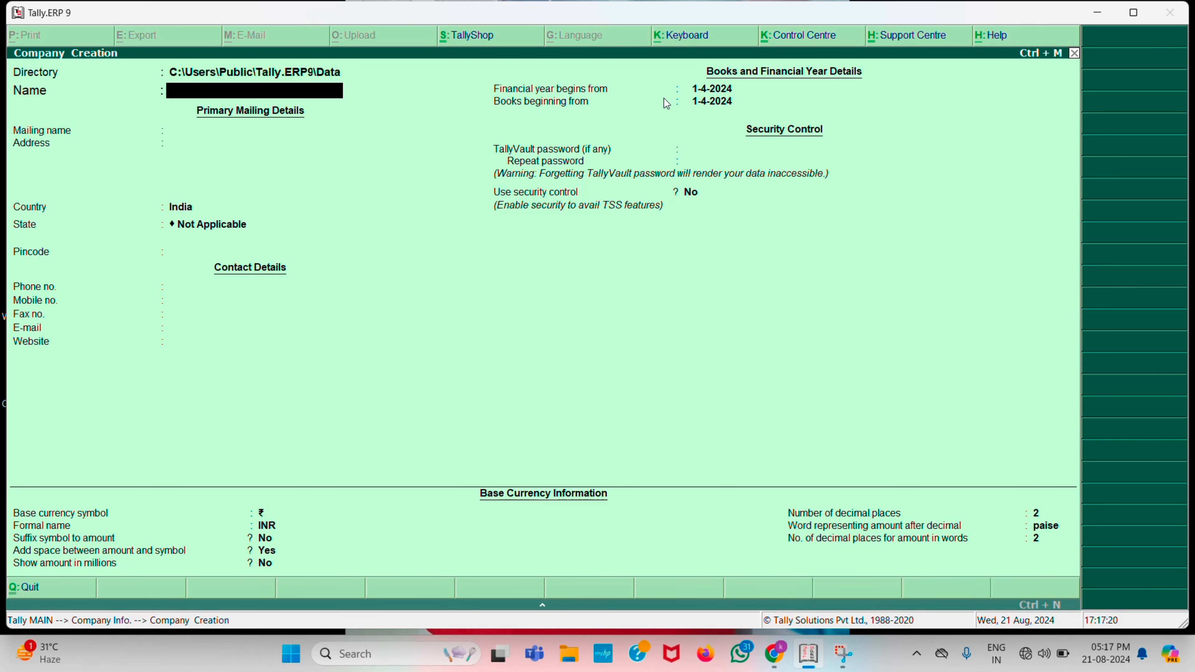
text(Keshav)
key(Return)
key(Return)
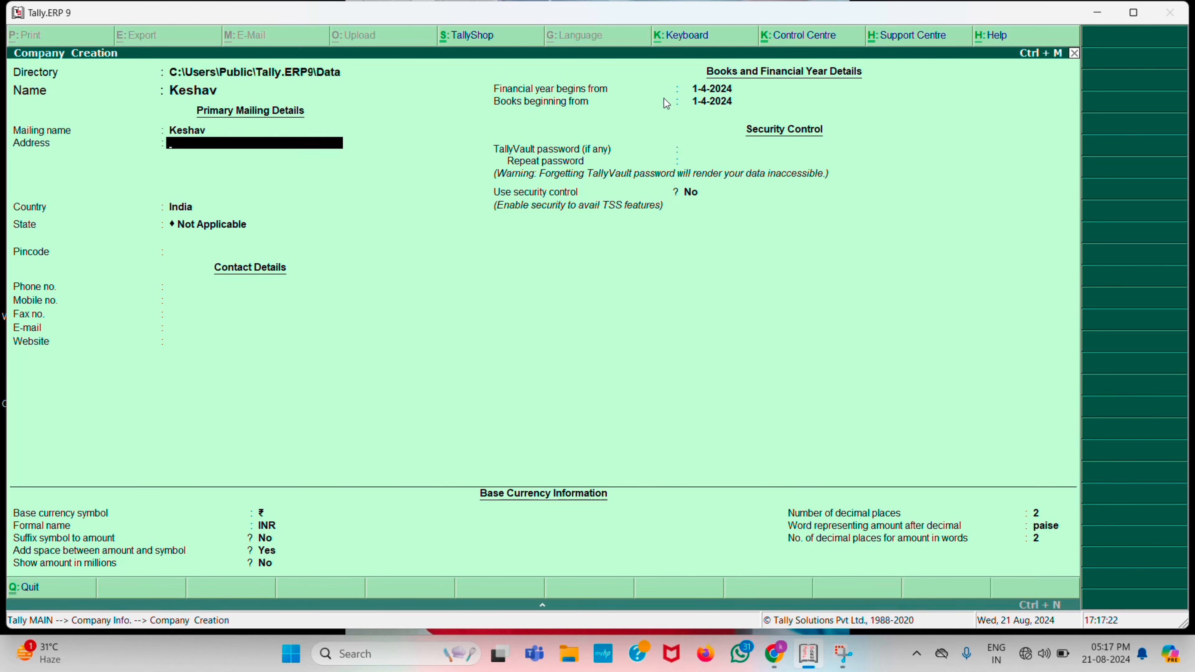
Step: Set the company's state to Uttarakhand, leave the address and contact details blank, and save the company
key(Return)
key(Return)
text(U)
key(Return)
key(Return)
key(Return)
key(Return)
key(Return)
key(Return)
key(Return)
key(Return)
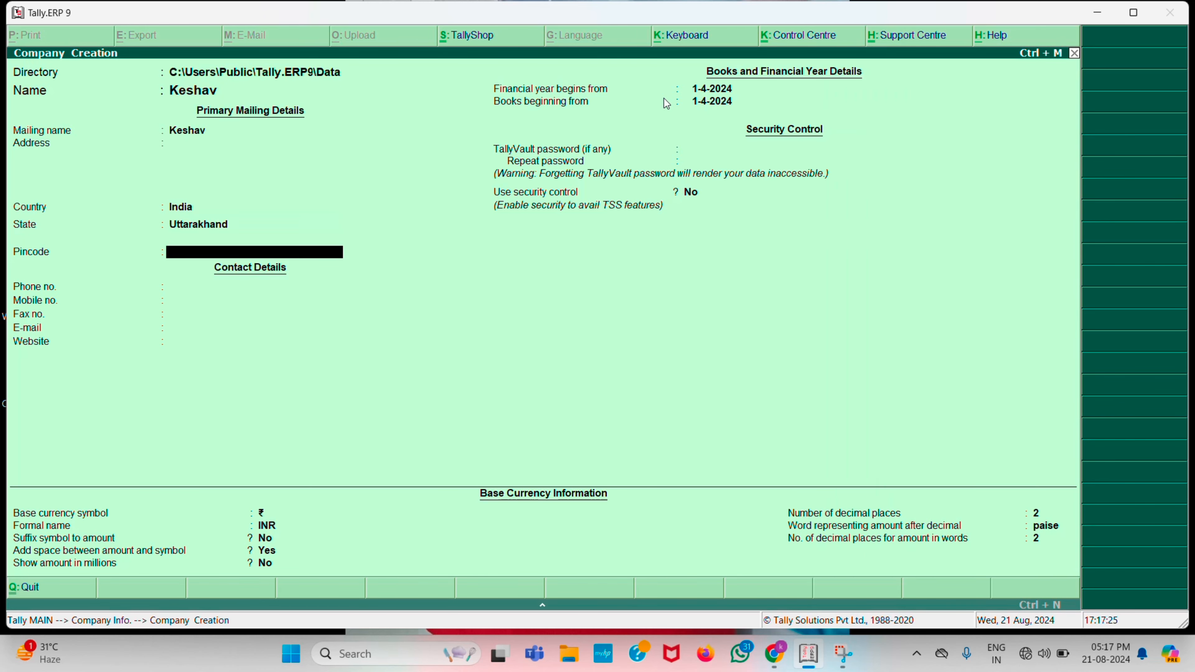
key(Return)
key(Return)
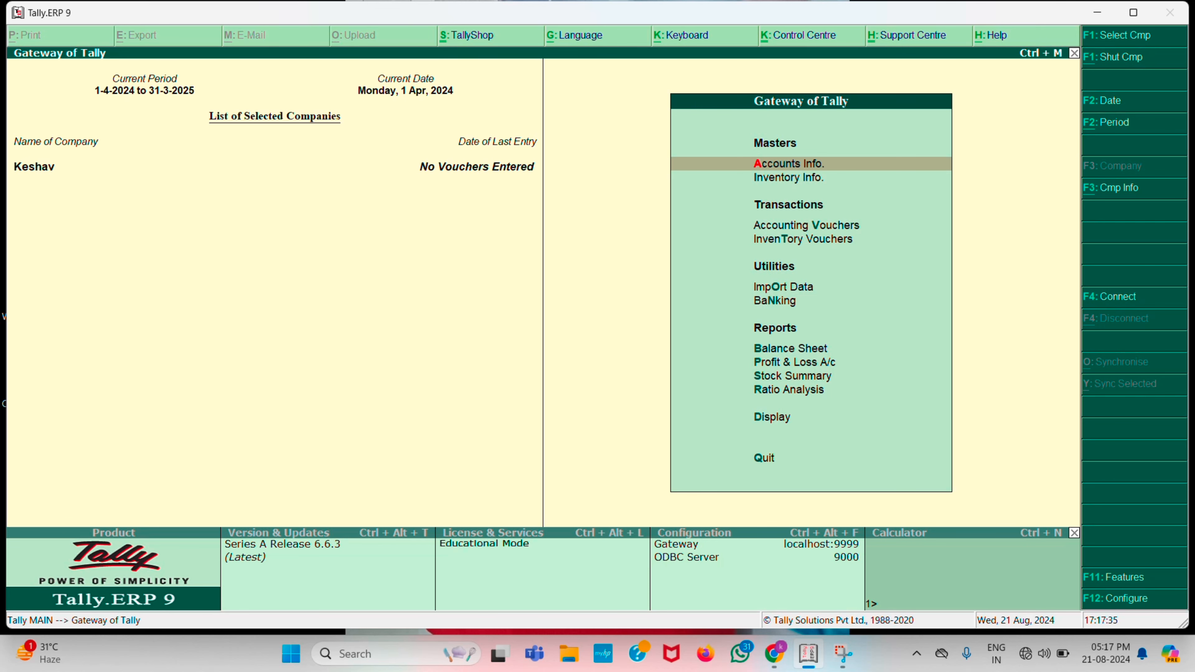
Step: Open a new purchase voucher and enter supplier invoice number 875984 dated 1-Apr-2024
key(Down)
key(Down)
key(Return)
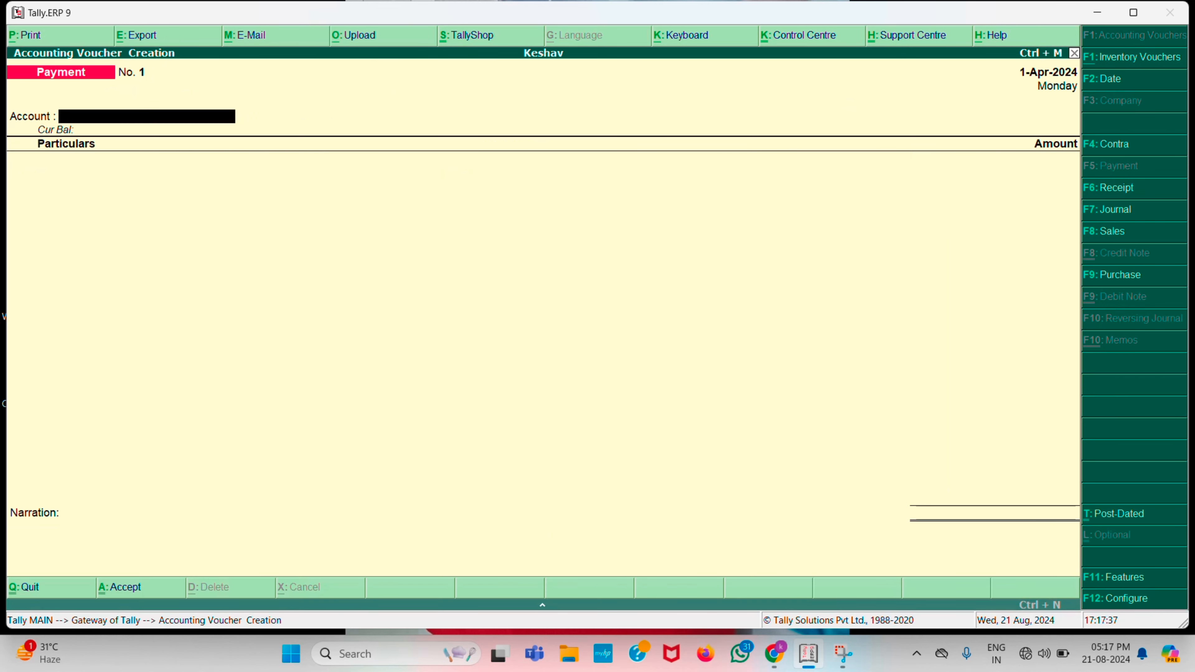
key(F9)
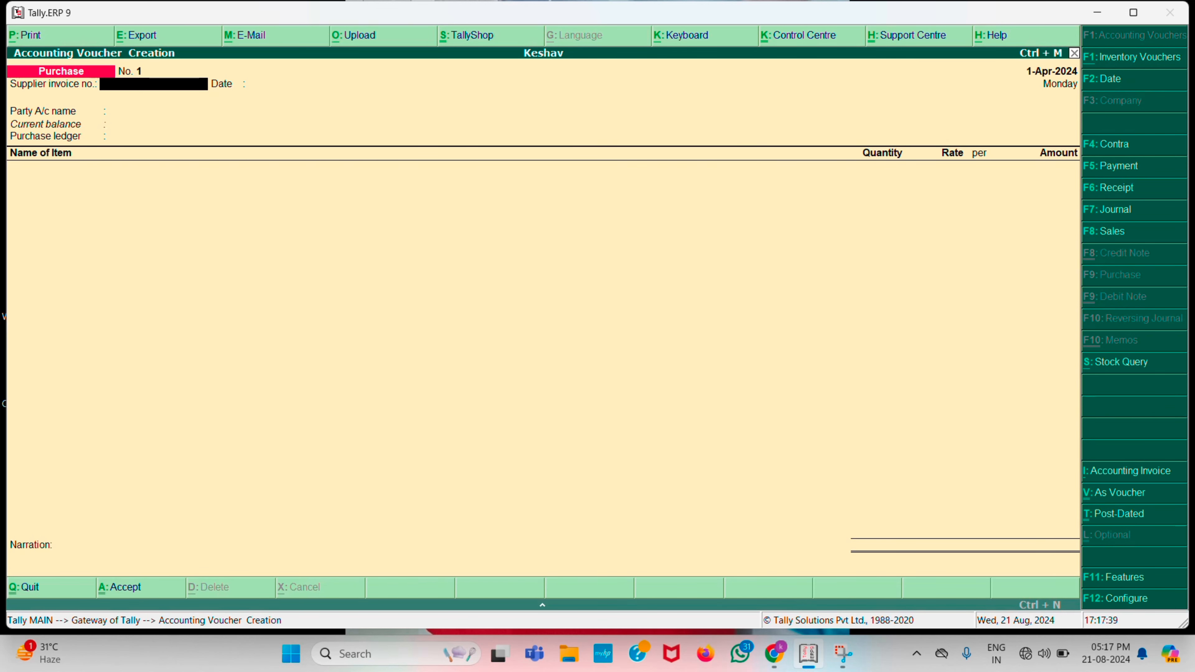
text(875984)
key(Return)
key(Return)
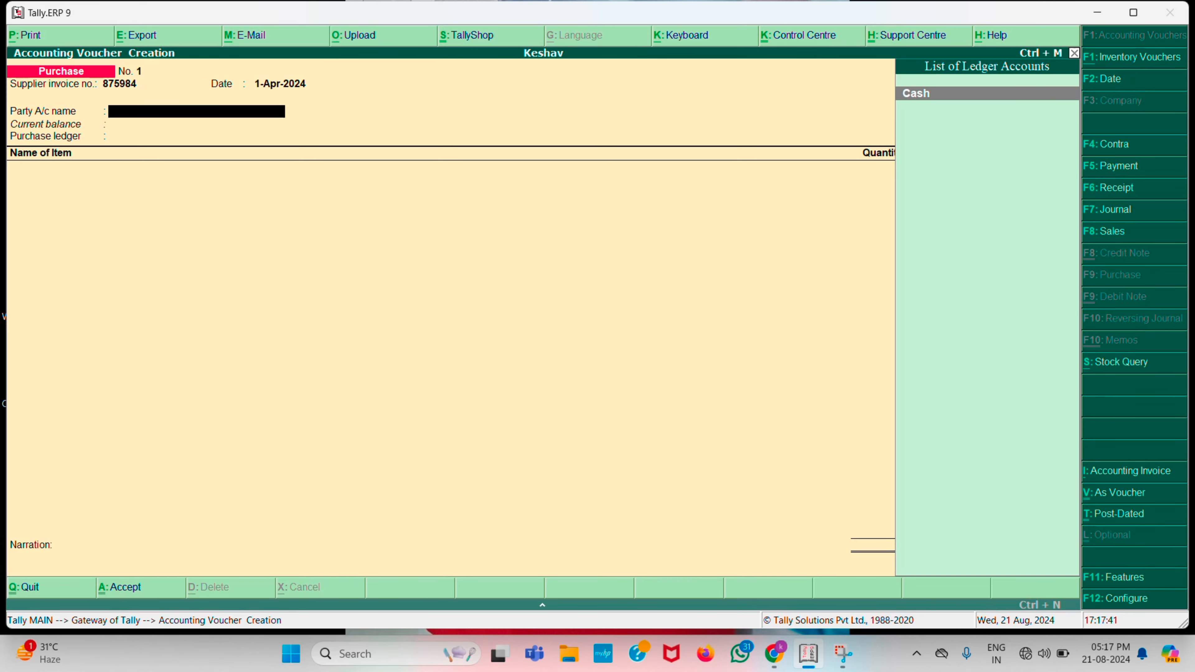
Step: Start a new ledger for the purchase voucher's party account and enter the supplier's name, leaving the alias blank
key(alt+c)
text(Amna)
key(Return)
key(BackSpace)
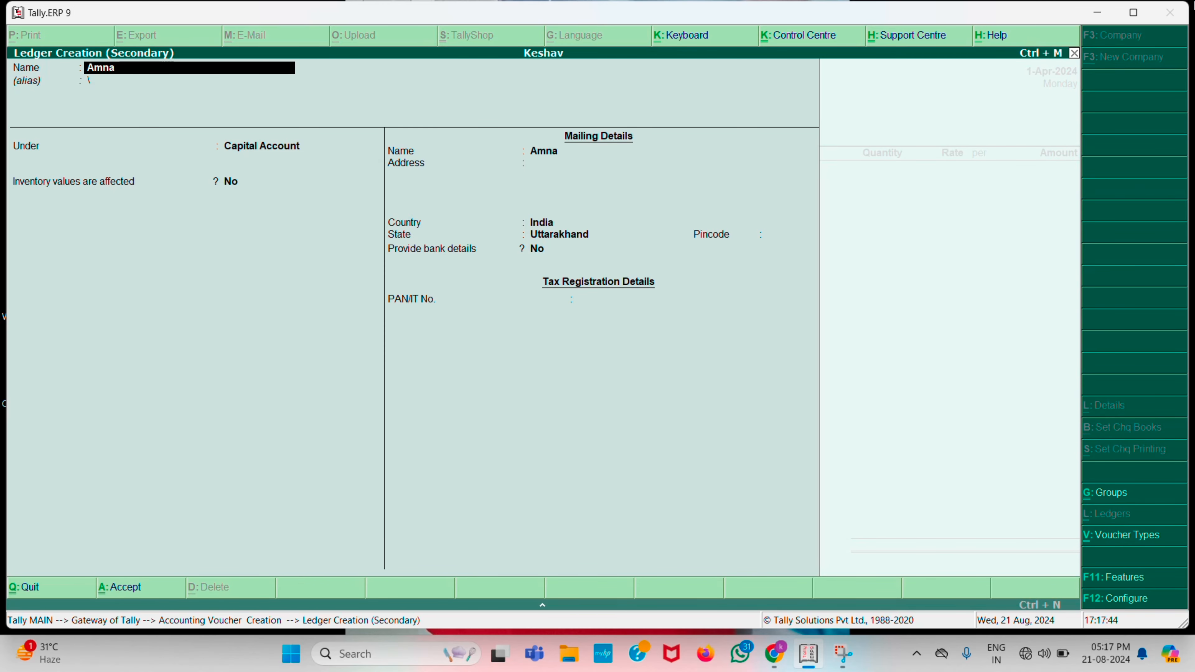
text(Aman)
key(Return)
key(Return)
key(BackSpace)
key(BackSpace)
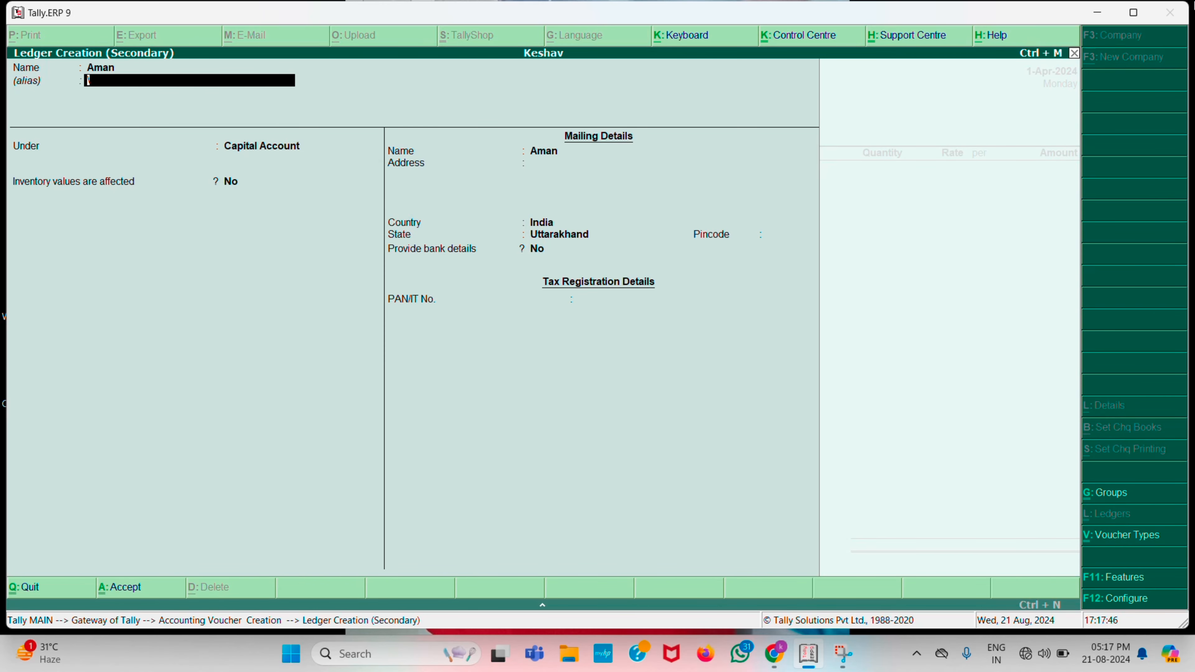
Step: Place the supplier's ledger under Sundry Creditors and save it as the voucher's party account
key(Return)
text(Sun)
key(Down)
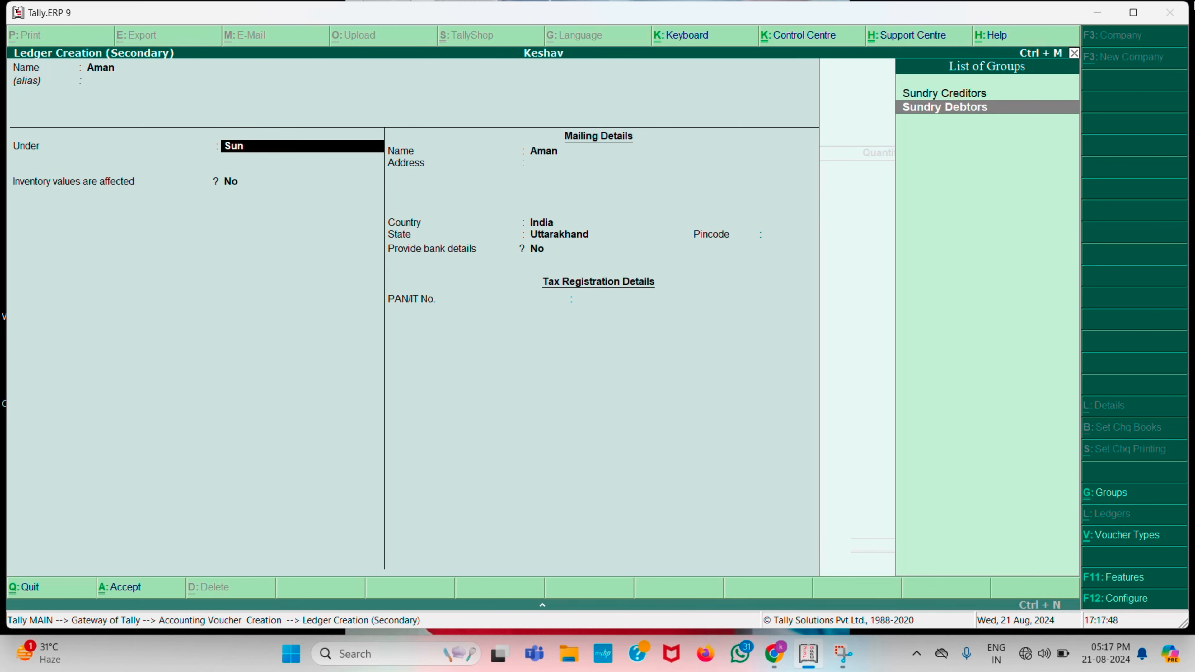
key(Up)
key(Return)
key(ctrl+a)
key(ctrl+a)
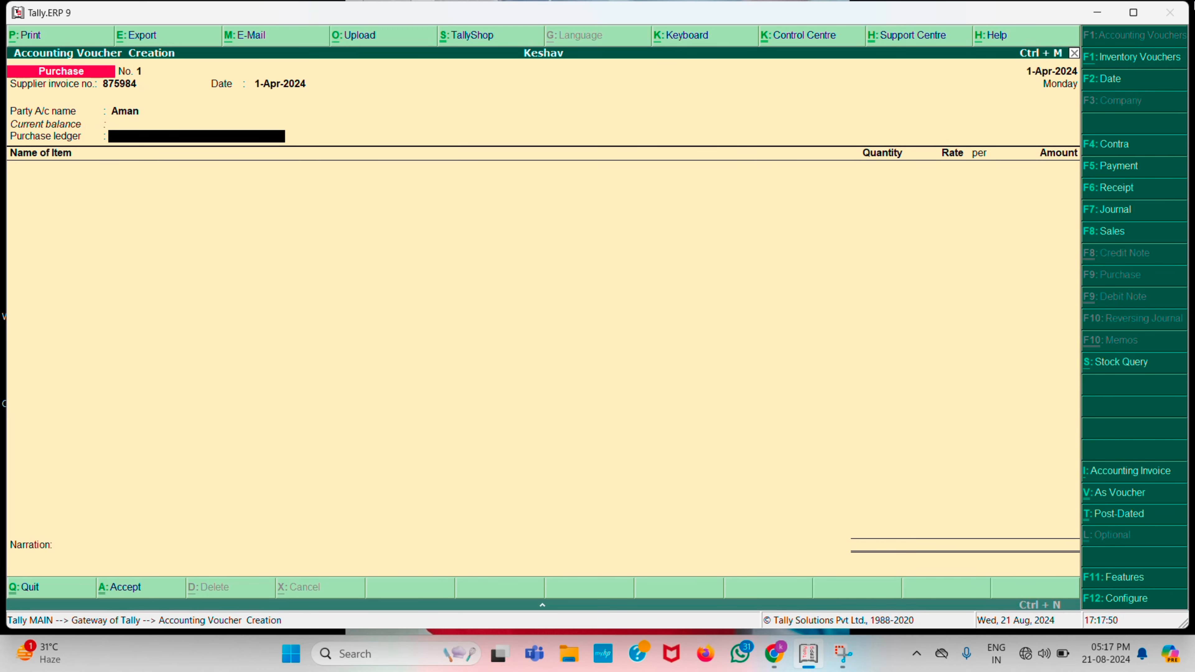
Step: Create a ledger named Purchase under Purchase Accounts and use it as the voucher's purchase ledger
key(alt+c)
text(Purcha)
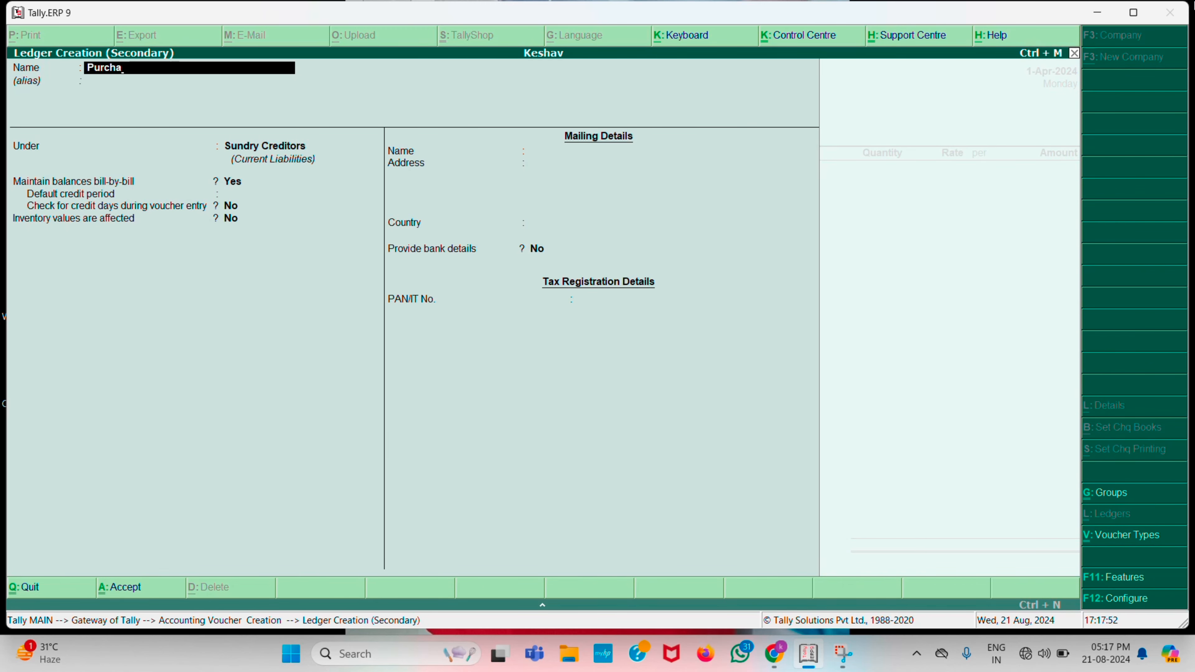
text(se)
key(Return)
text(P)
key(Return)
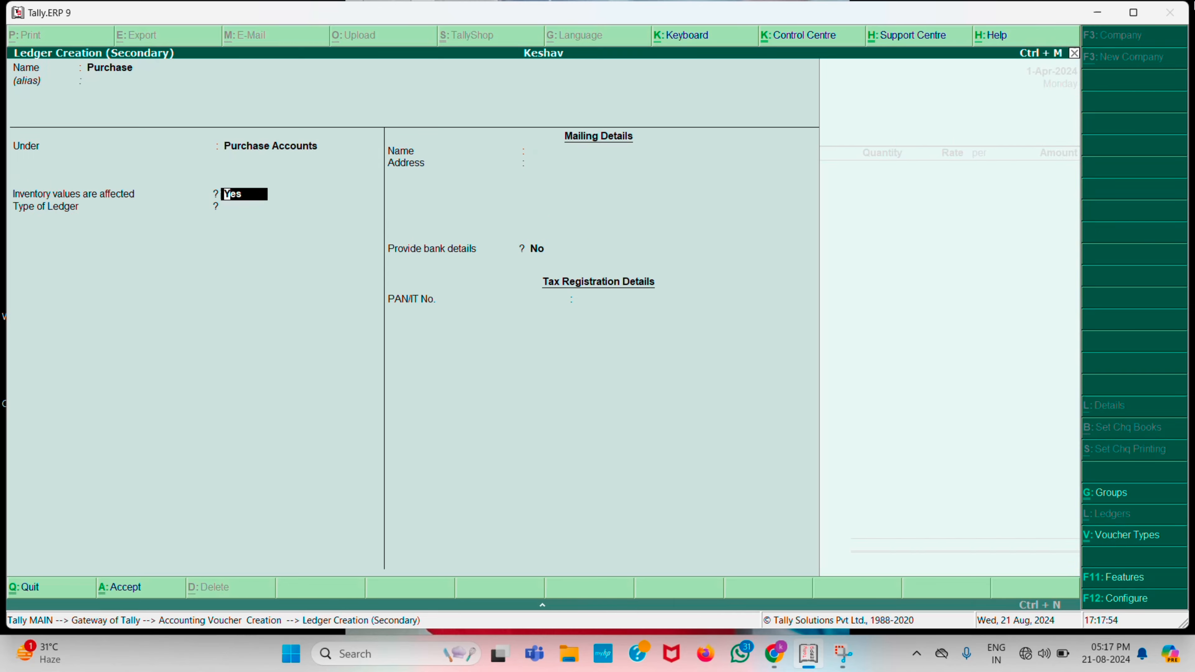
key(ctrl+a)
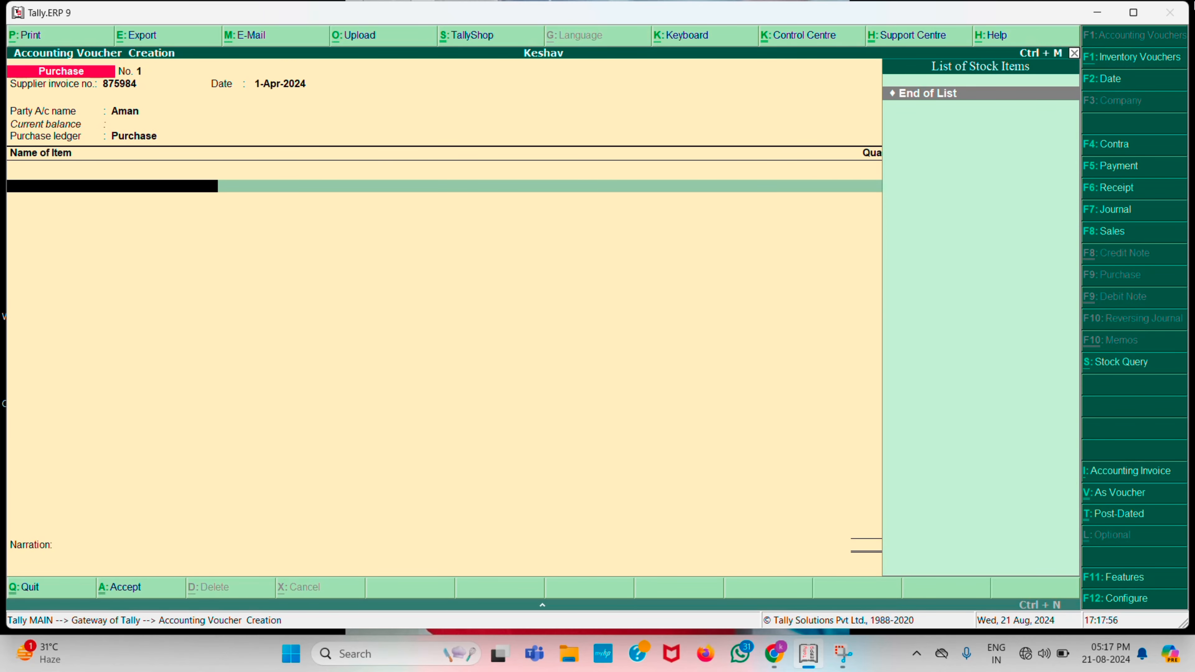
Step: Start a new stock item named Computer under Primary, leaving the alias blank
key(alt+c)
text(Comnp)
key(BackSpace)
key(BackSpace)
text(puter)
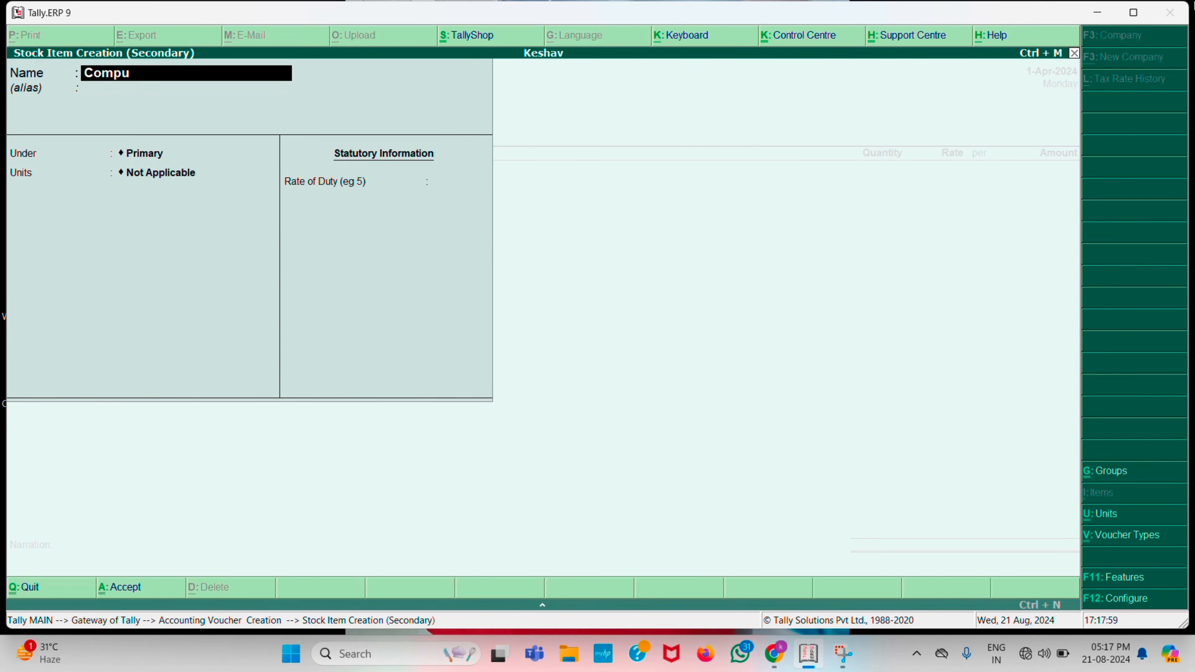
key(Return)
key(Return)
key(Return)
key(Return)
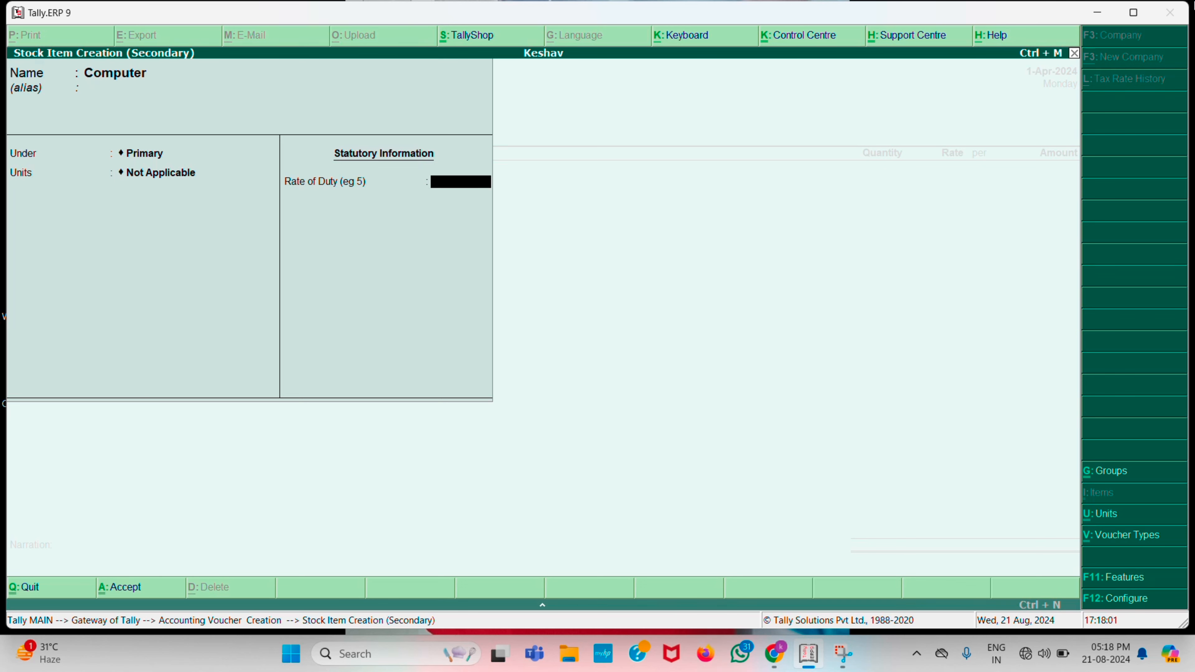
Step: Create the unit pcs, assign it to the Computer stock item, and save the item
key(BackSpace)
key(super+c)
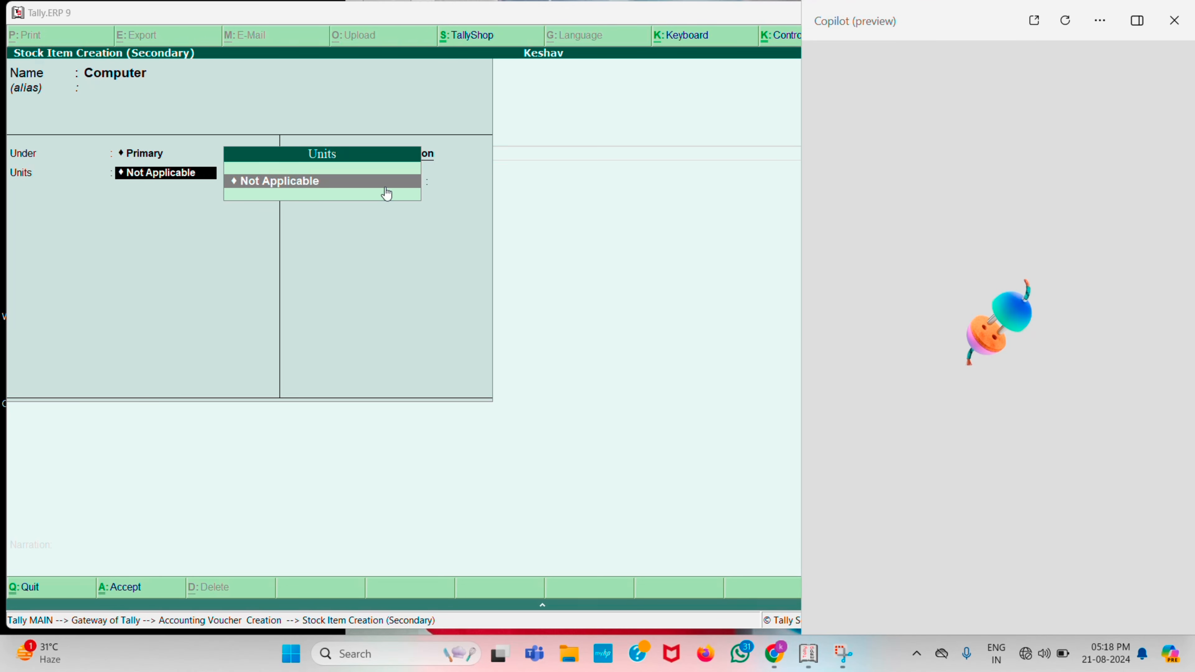
key(super+c)
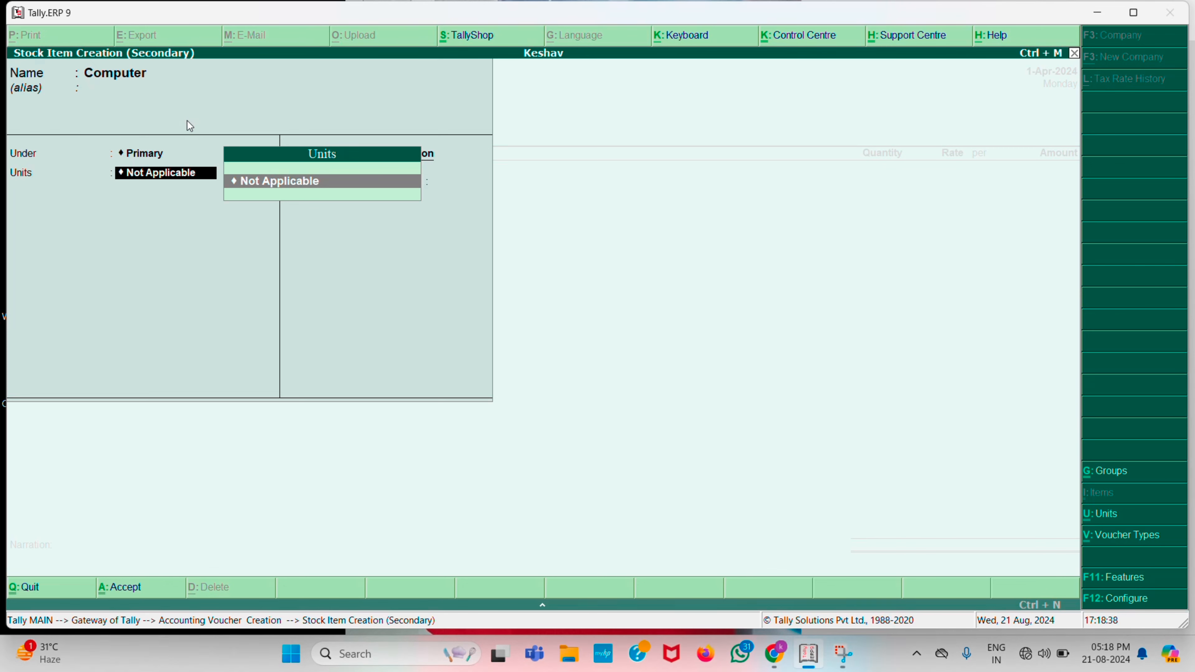
key(alt+c)
text(pcs)
key(Return)
key(Return)
key(Return)
key(Return)
key(Return)
key(Return)
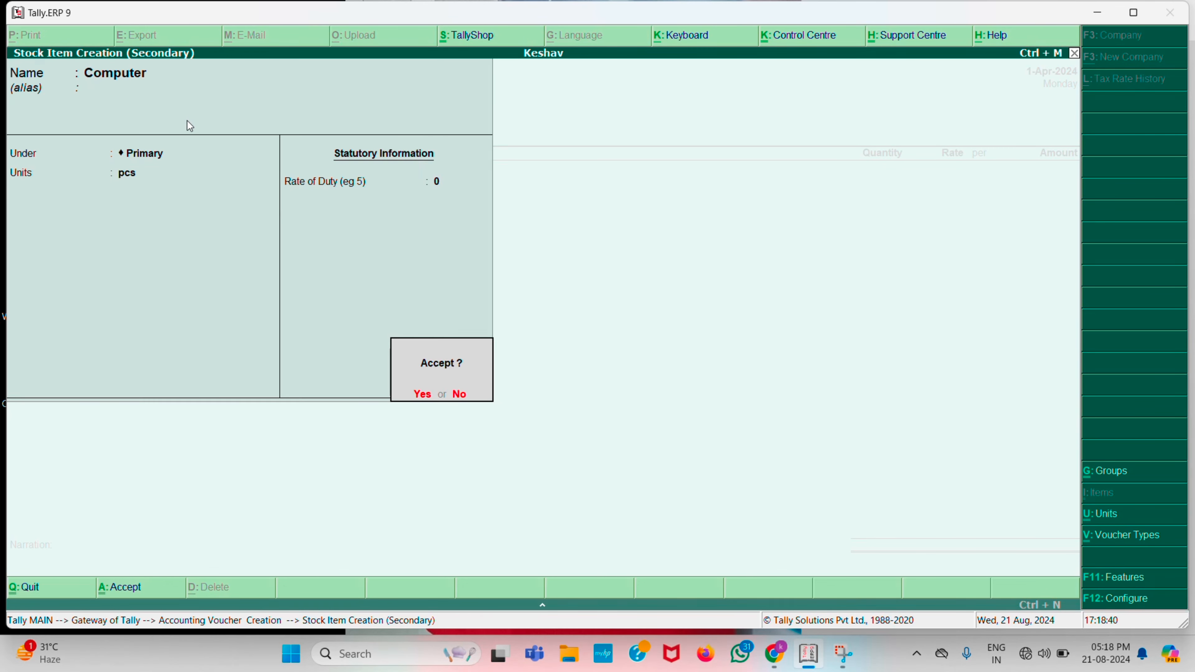
key(Return)
Step: Enter a quantity of 10 pcs and a rate of 120000 for Computer in the purchase voucher
text(10)
key(Return)
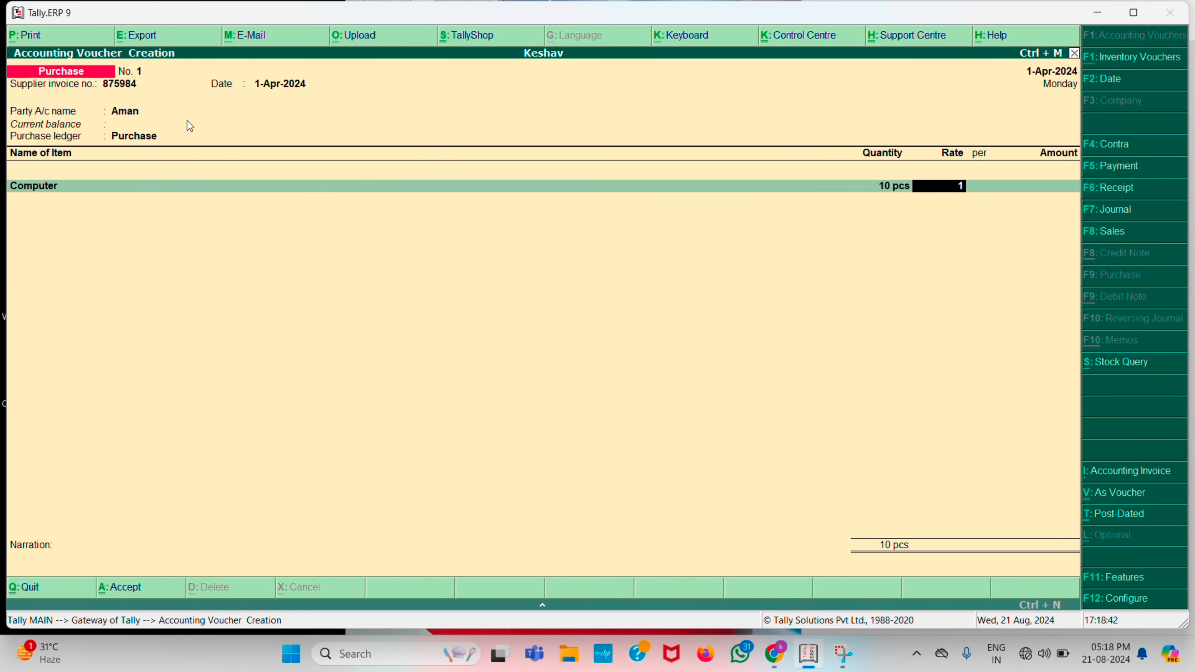
text(120000)
key(Return)
key(Return)
key(Return)
key(Return)
key(Return)
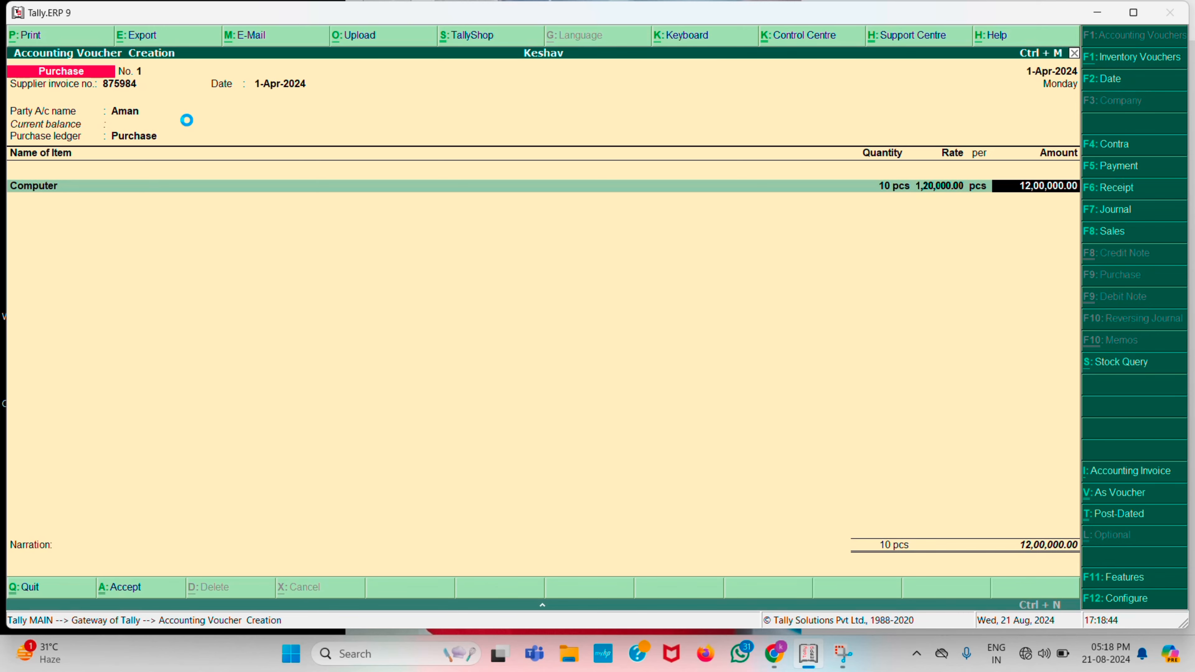
Step: Correct the Computer rate to 12000 per piece and save the purchase voucher without a narration
key(BackSpace)
key(BackSpace)
key(BackSpace)
key(BackSpace)
key(BackSpace)
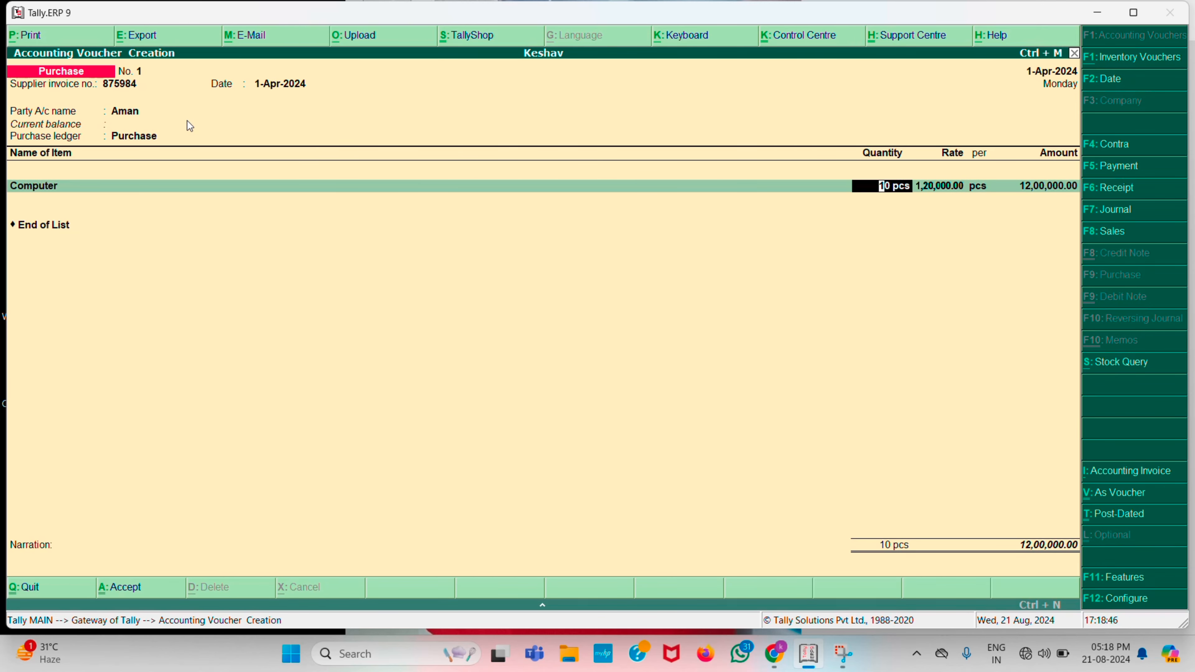
key(Return)
text(12000)
key(Return)
key(Return)
key(Return)
key(Return)
key(Return)
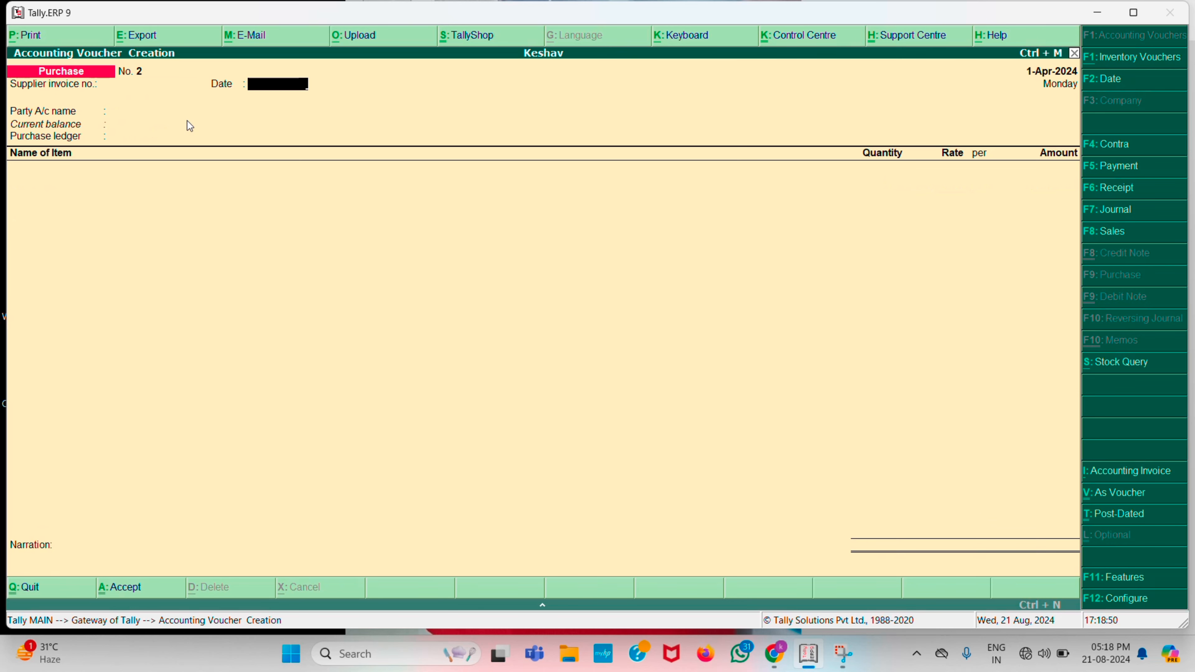
Step: Switch to a new sales voucher and enter reference number 984
key(F8)
text(984)
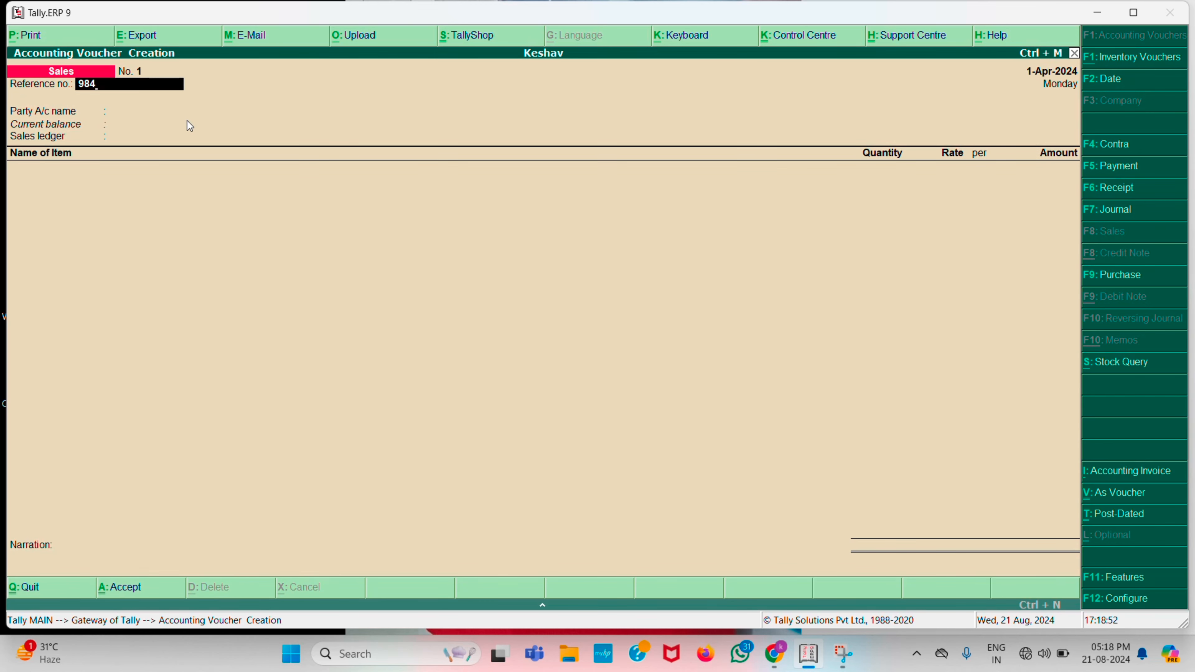
key(Return)
key(Return)
key(Escape)
Step: Create a ledger in the customer's name under Sundry Debtors and use it as the sales voucher's party account
key(alt+c)
text(Ram)
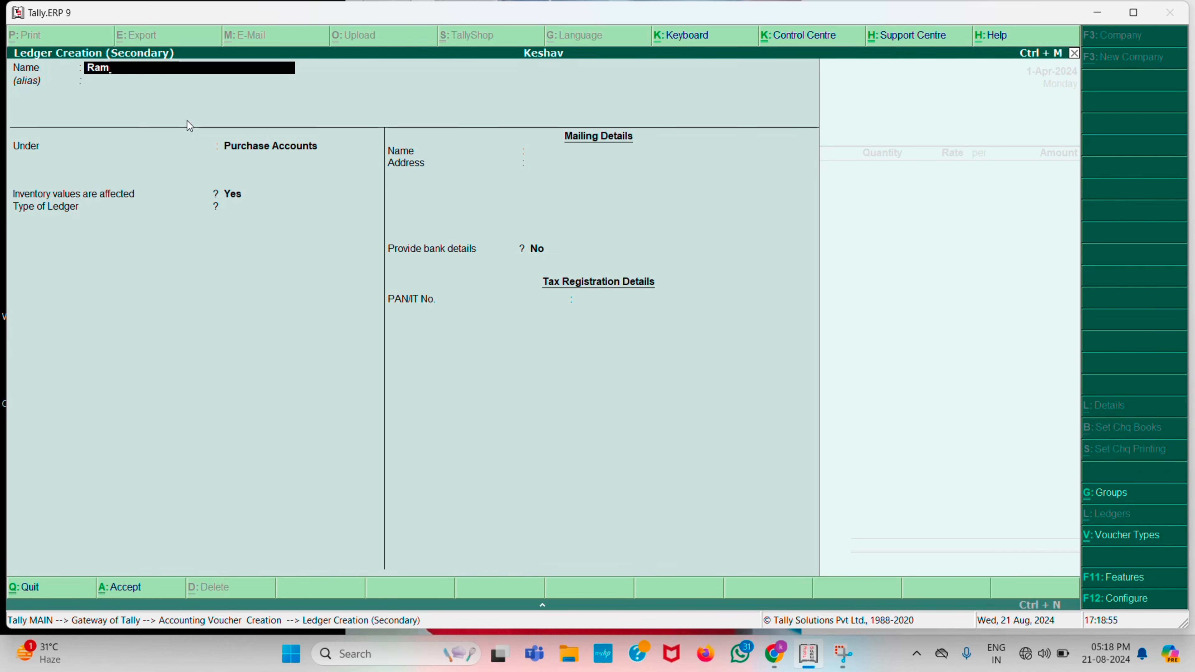
key(Return)
key(Return)
text(Sun)
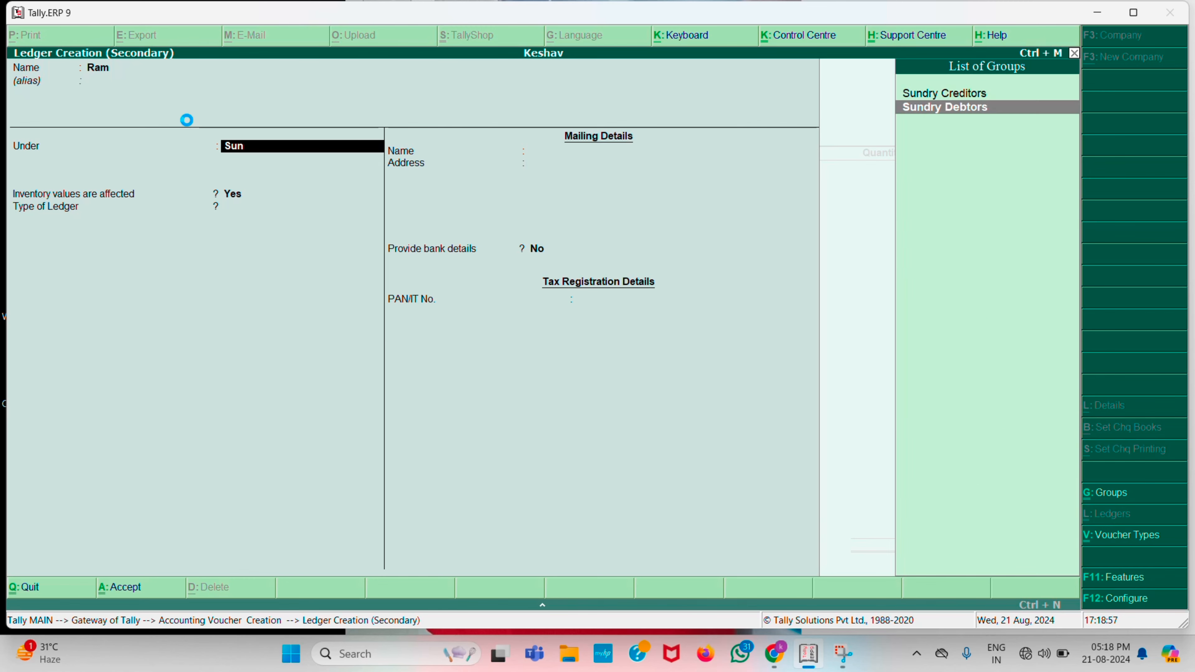
key(Return)
key(ctrl+a)
key(ctrl+a)
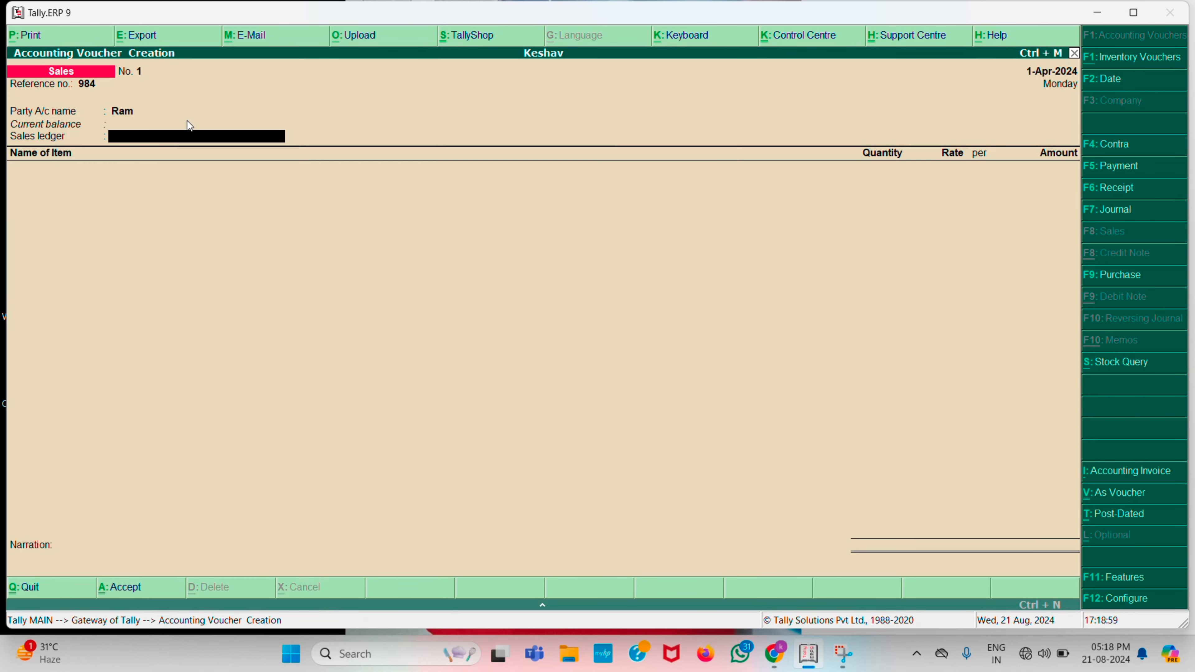
Step: Create a ledger named Sales under Sales Accounts and use it as the voucher's sales ledger
key(alt+c)
text(Sales)
key(Return)
key(Return)
text(Sa)
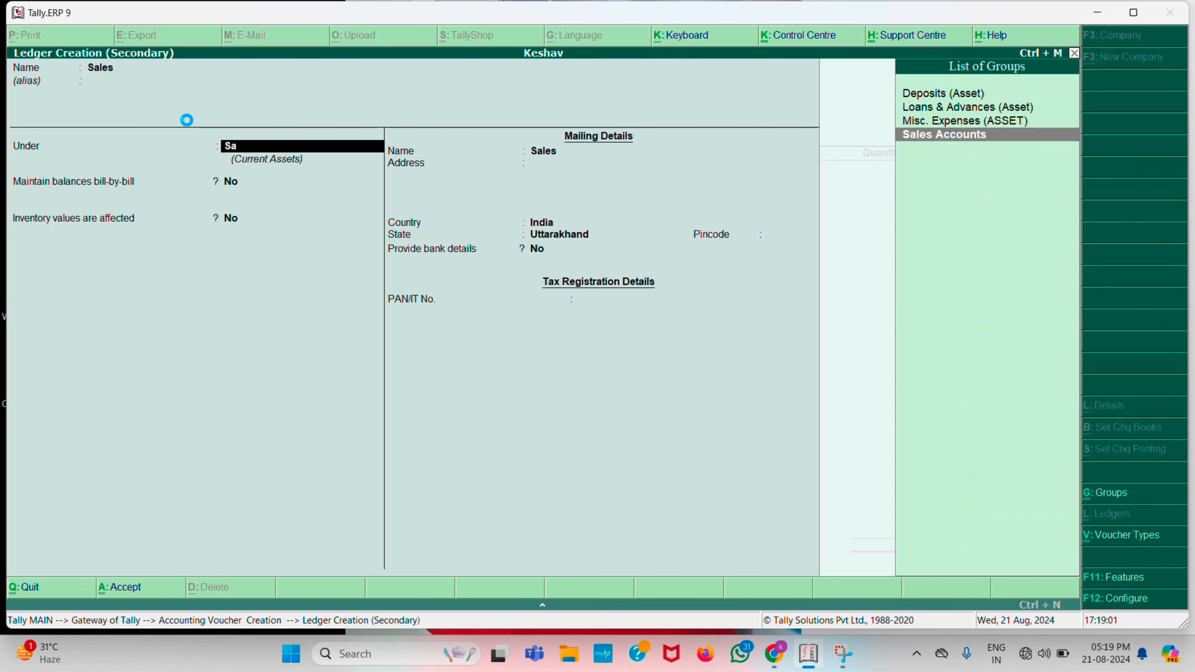
key(Return)
key(ctrl+a)
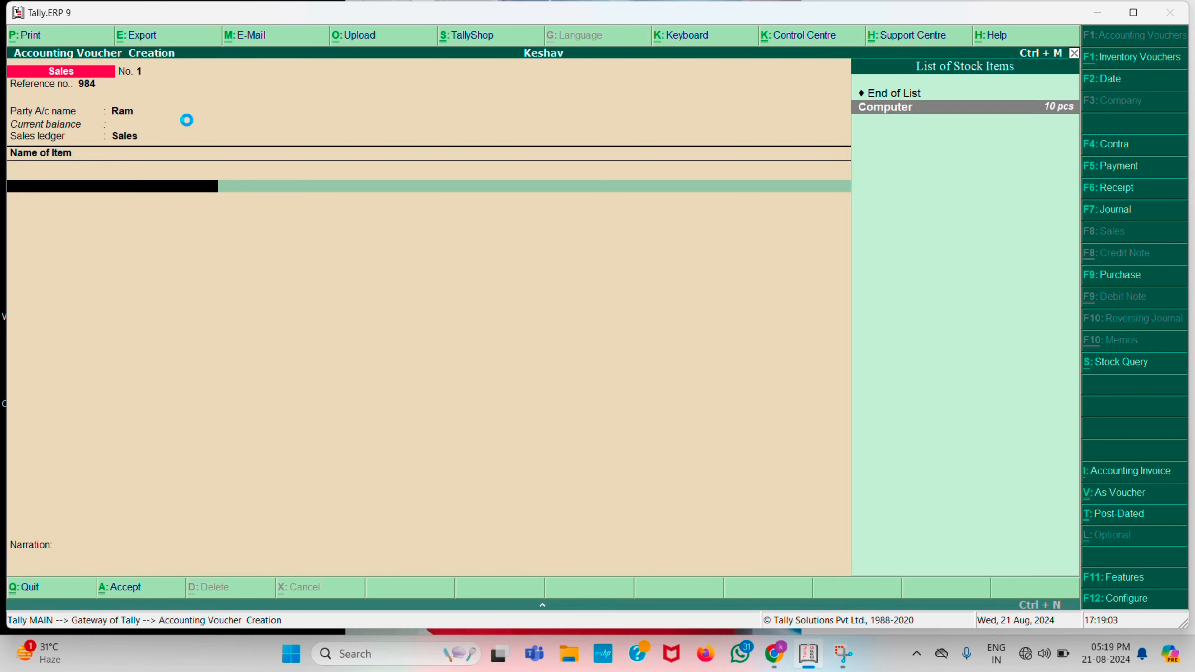
Step: Add 5 pcs of Computer at a rate of 16500 and save the sales voucher without a narration
key(Return)
text(5)
key(Return)
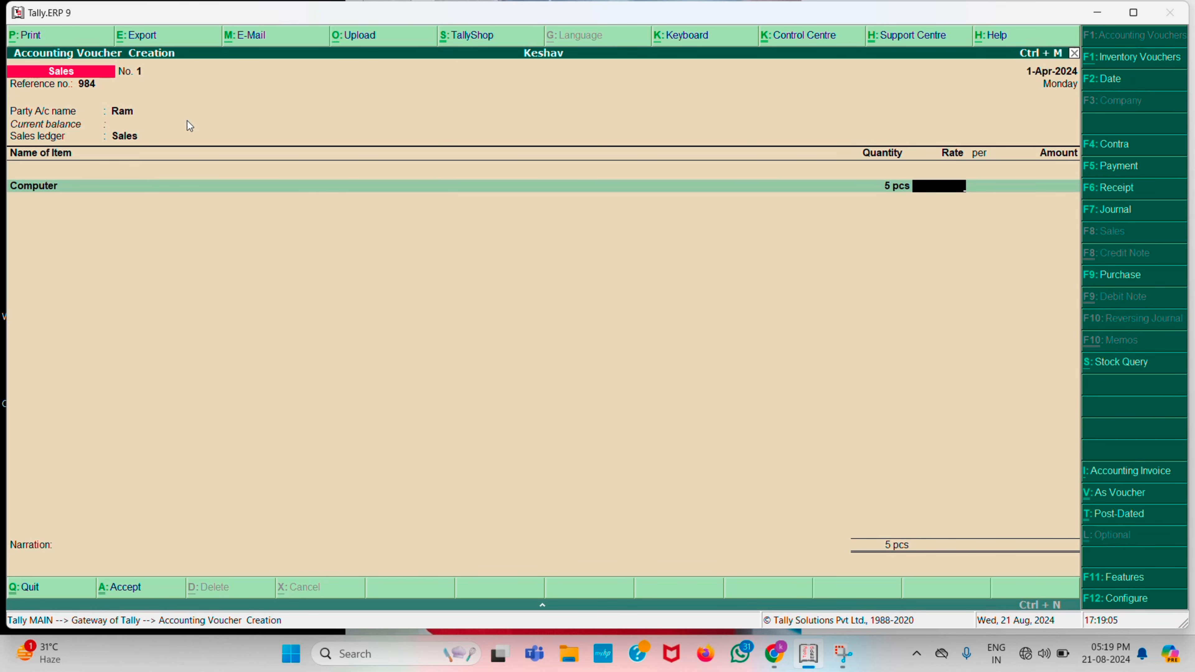
text(16500)
key(Return)
key(Return)
key(Return)
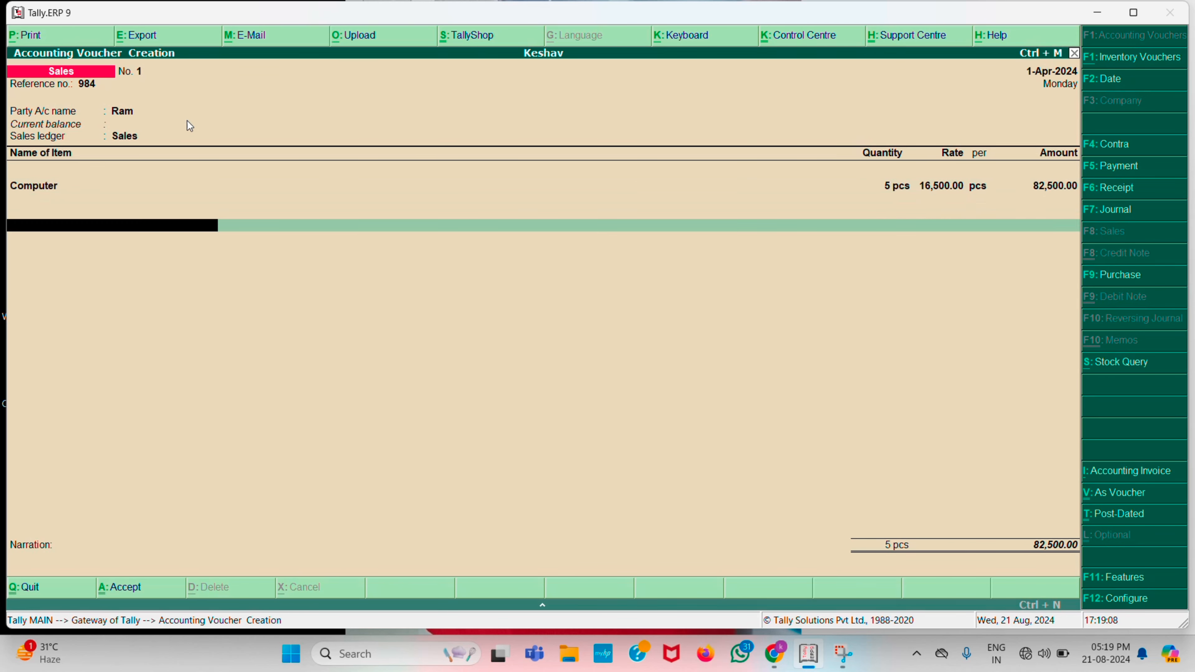
key(Return)
key(Return)
key(Return)
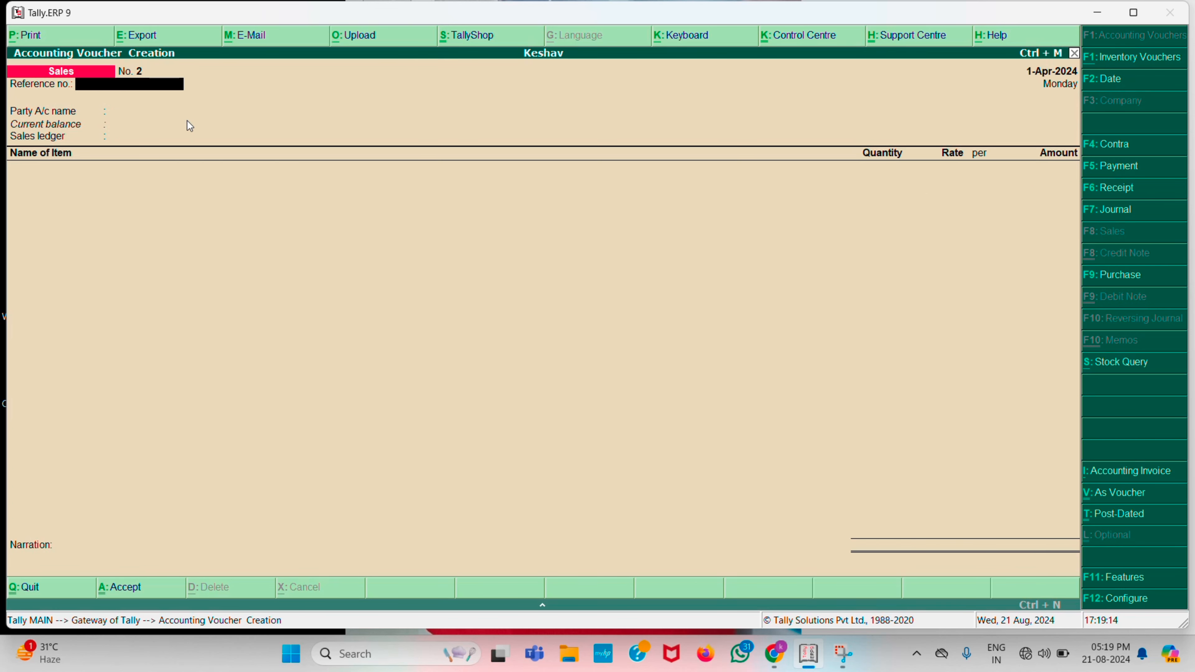
Step: Leave voucher entry and open the company's Profit & Loss A/c report to examine its purchase accounts line
key(Escape)
key(Down)
key(Down)
key(Down)
key(Down)
key(Down)
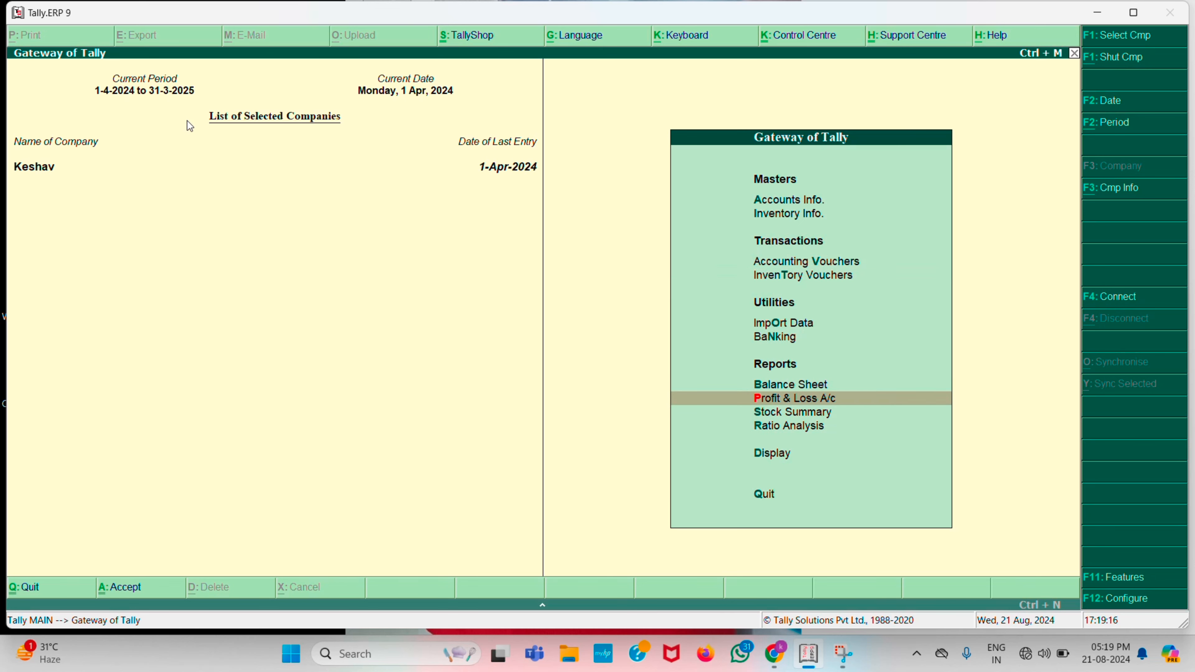
key(Return)
key(Down)
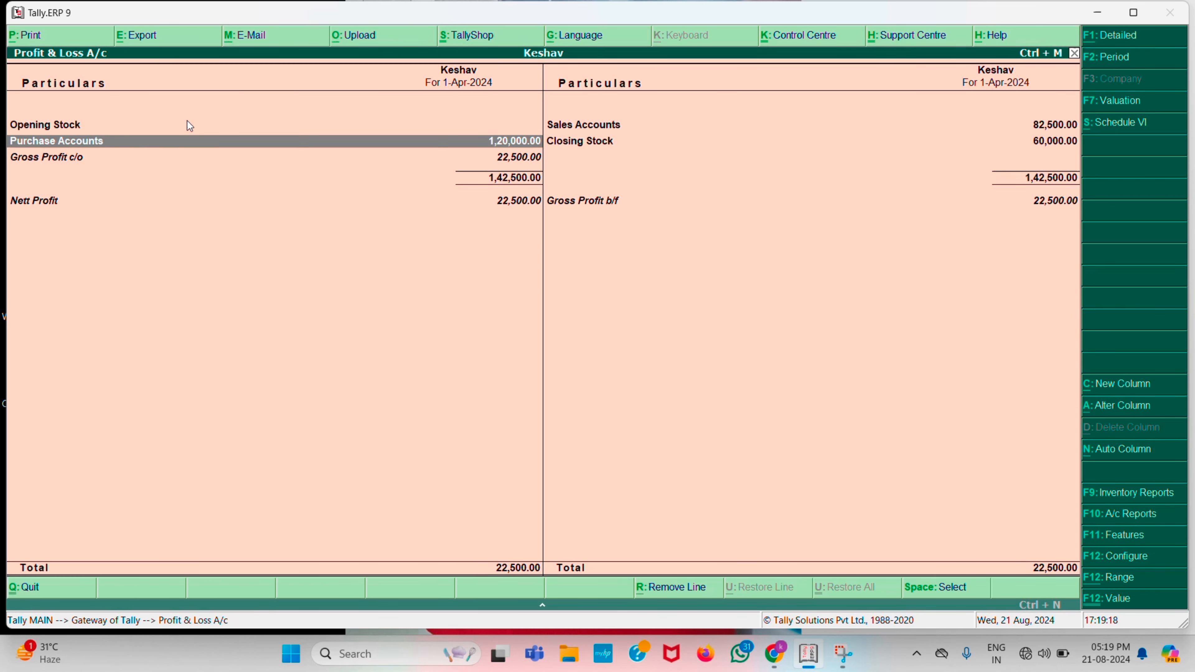
Step: Examine the sales, closing stock and nett profit lines of the Profit & Loss A/c, and leave the report
key(Down)
key(Down)
key(Down)
key(Down)
key(Down)
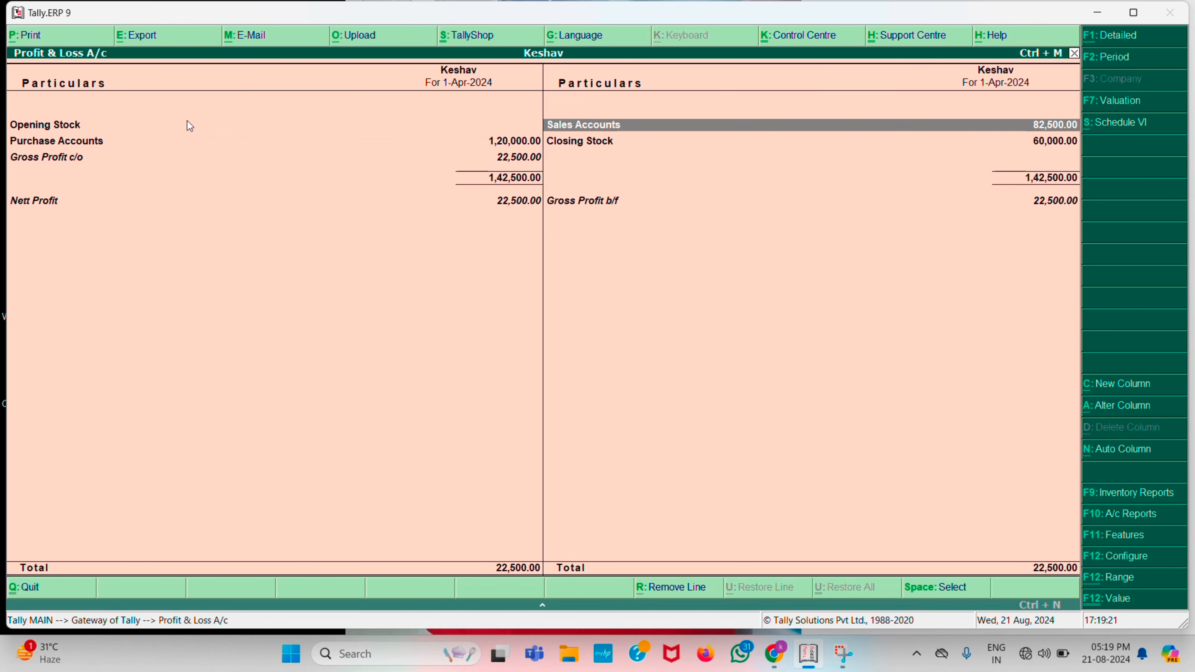
key(Left)
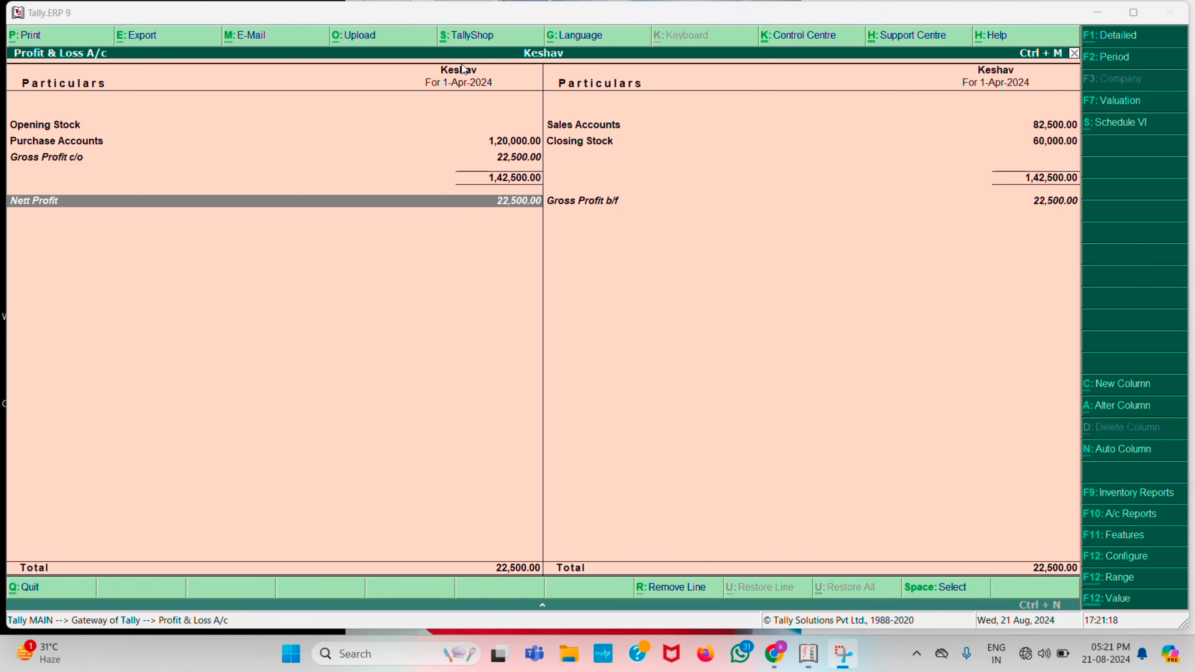
click(414, 143)
key(Escape)
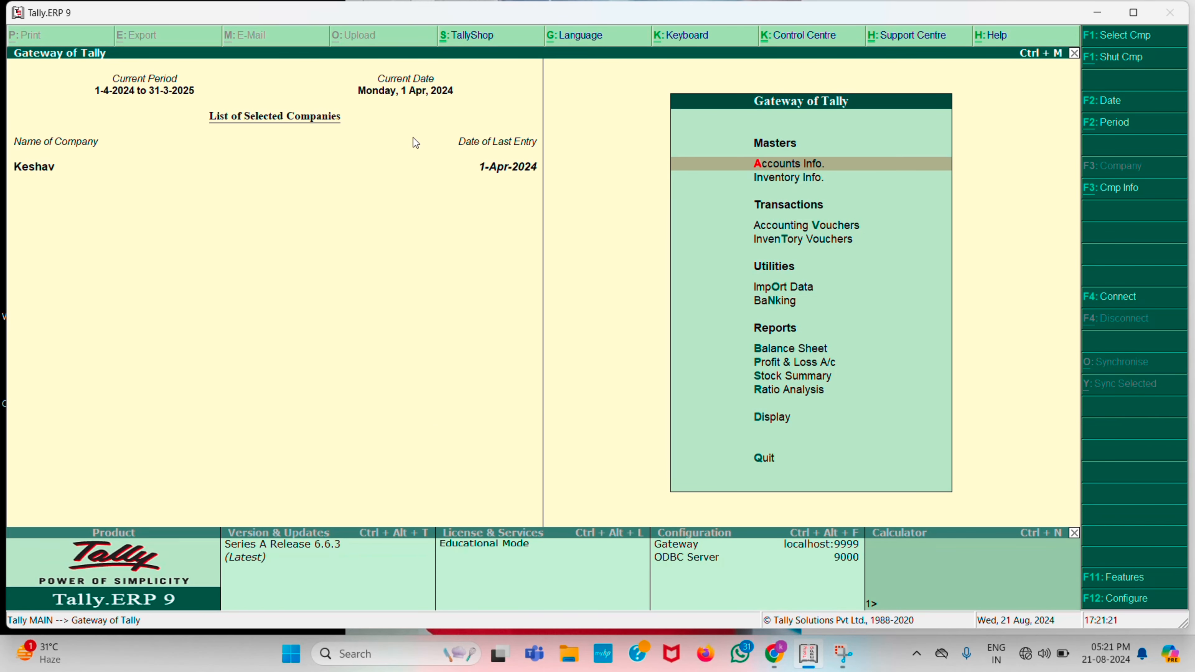
Step: Create a second company named Keshav 2 with India as country and Uttarakhand as state, leaving the other details at their defaults
key(alt+F3)
key(Down)
key(Down)
key(Down)
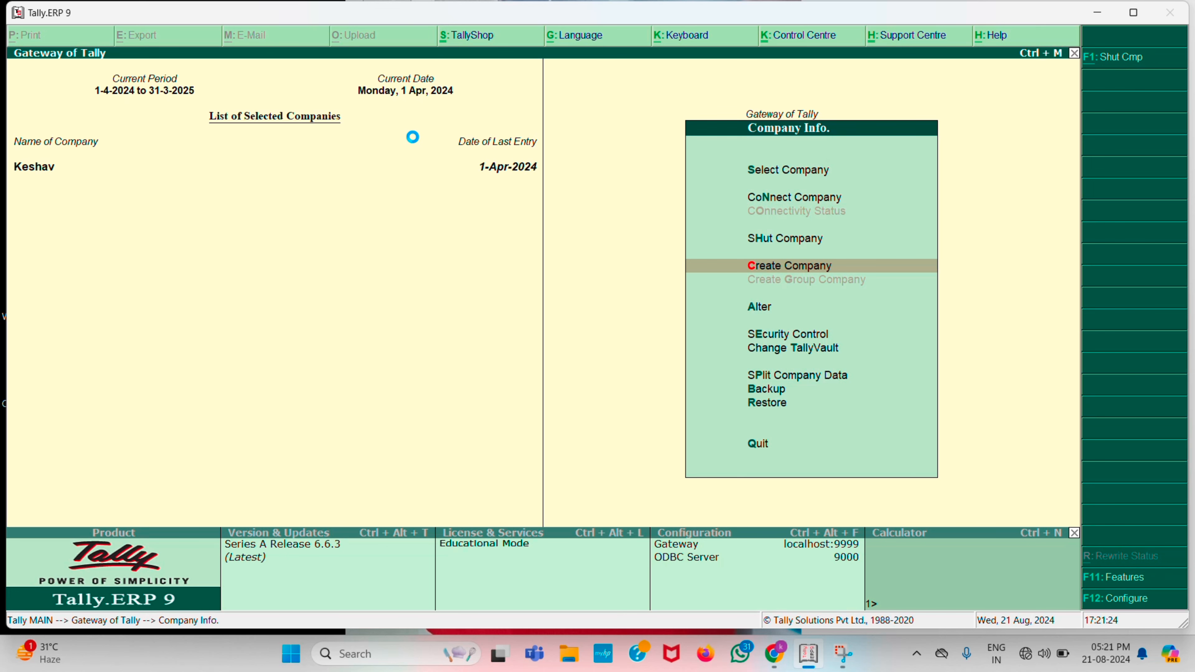
key(Return)
text(K)
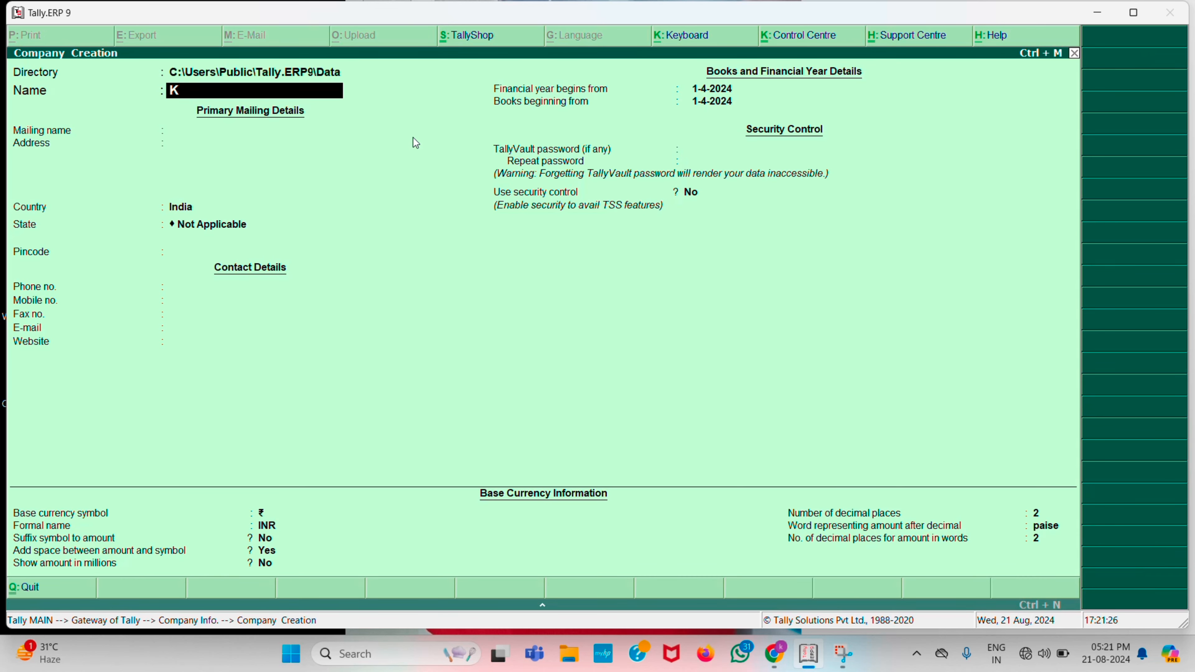
text(eshav 2)
key(Return)
key(Return)
key(Return)
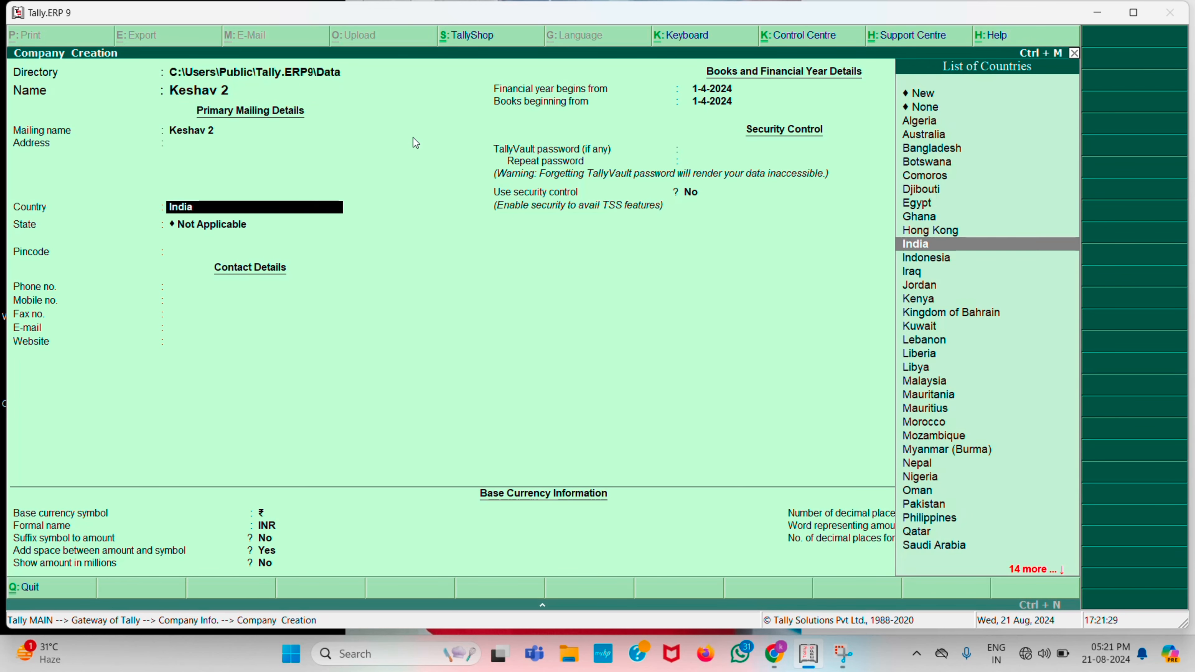
key(Return)
text(U)
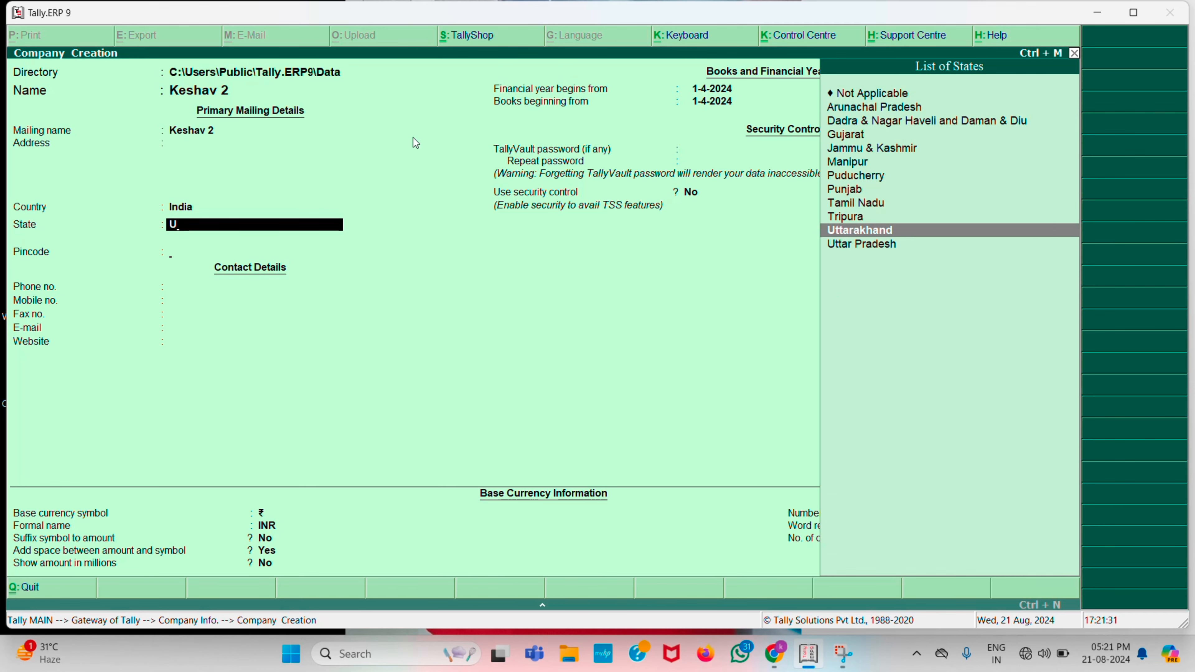
key(Return)
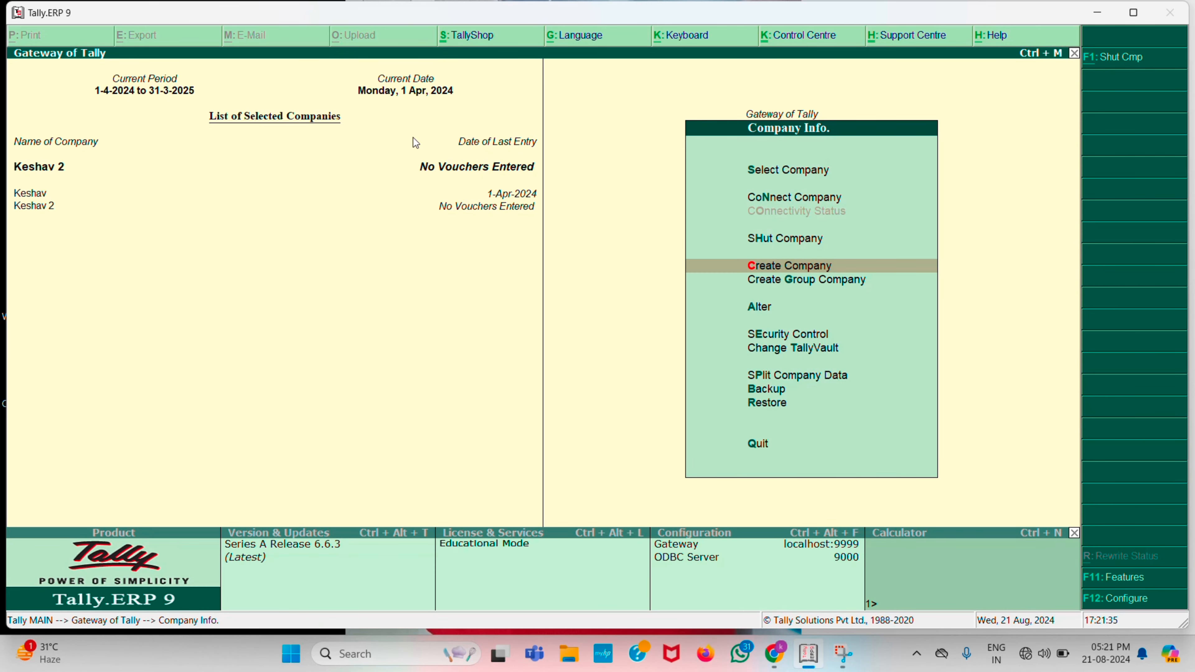
Step: Start a purchase voucher in Keshav 2 with supplier invoice number 343 dated 1-Apr-2024
key(Escape)
key(Down)
key(Down)
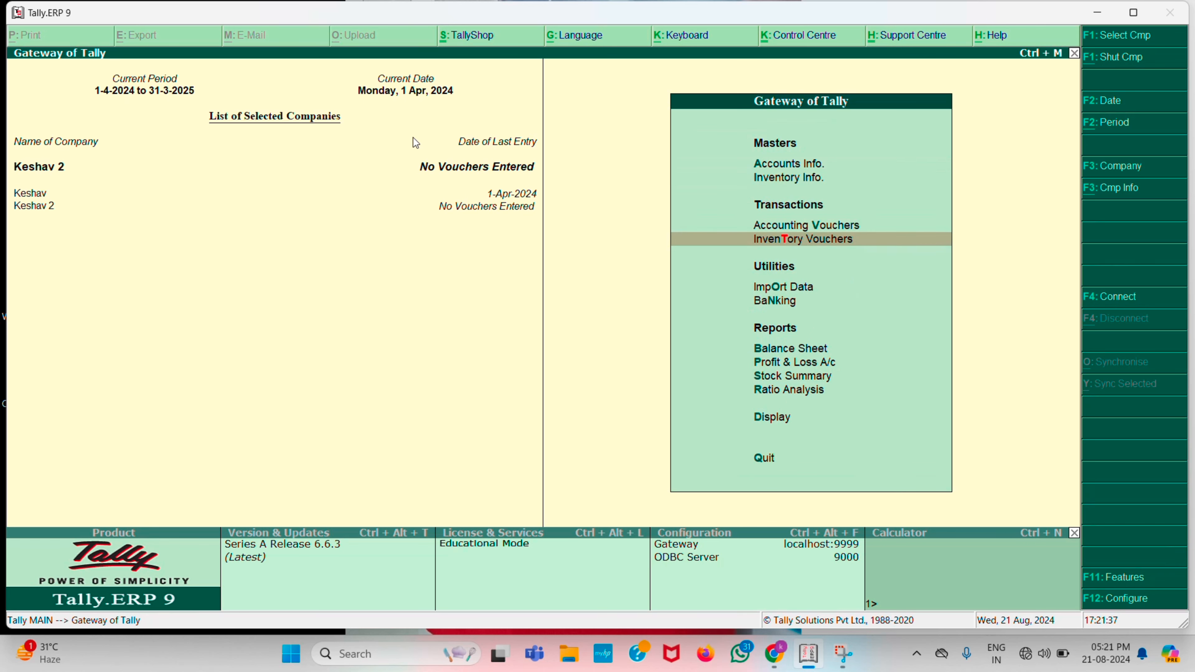
key(v)
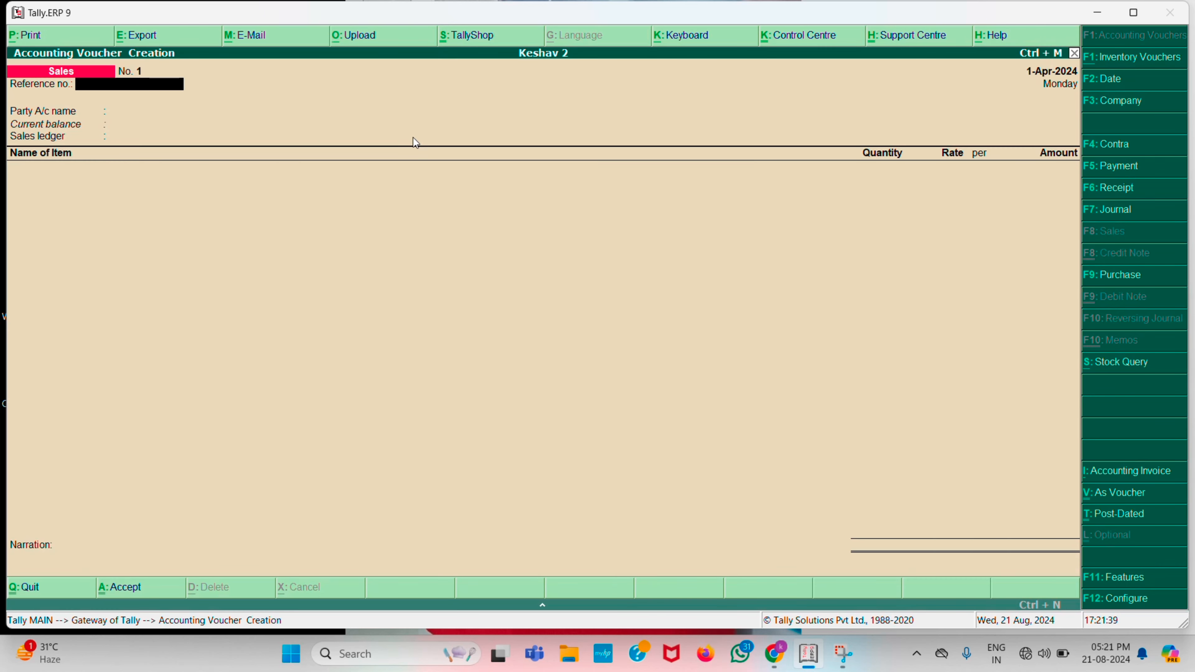
key(F9)
text(343)
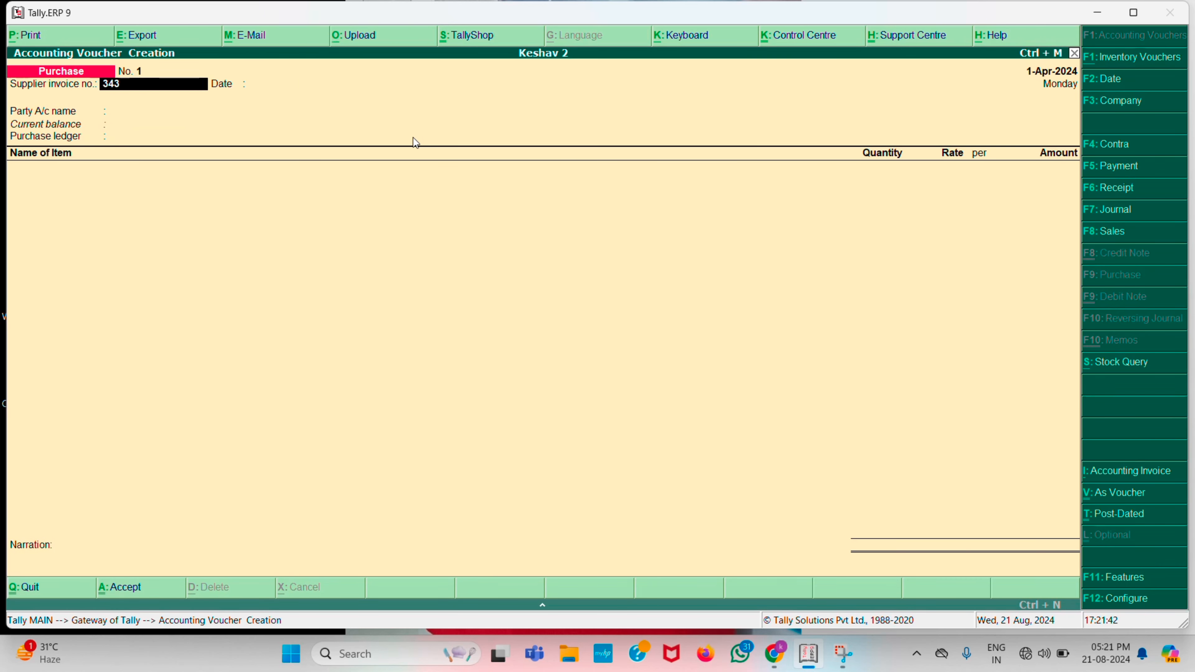
key(Return)
key(Return)
key(super+x)
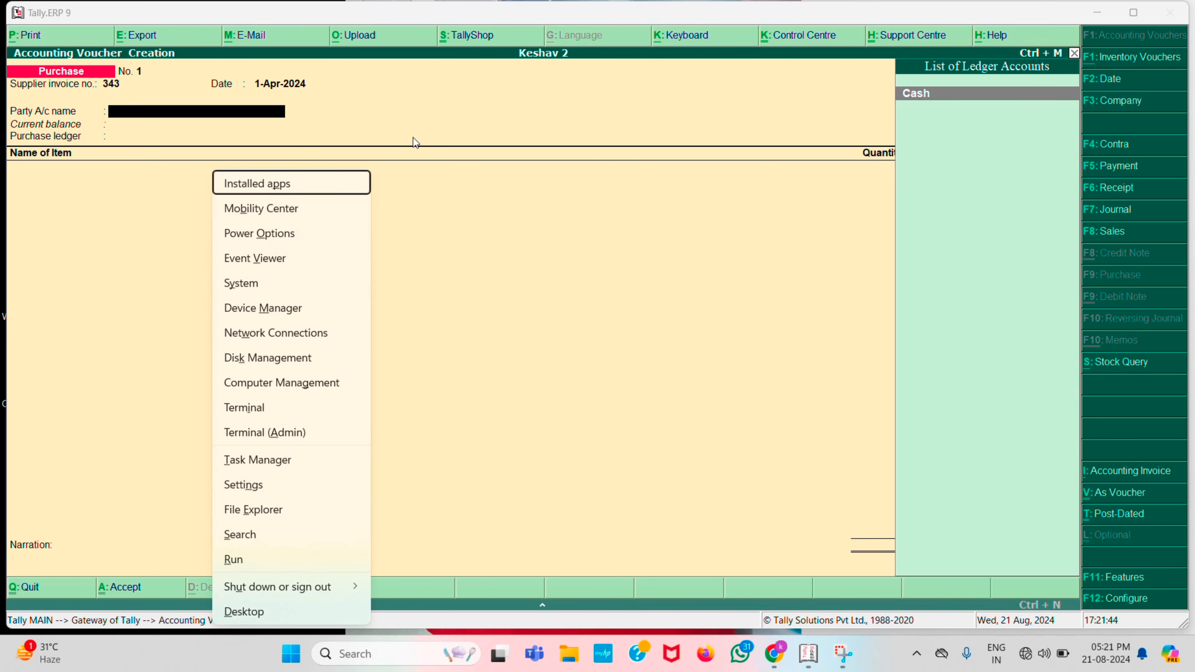
key(Escape)
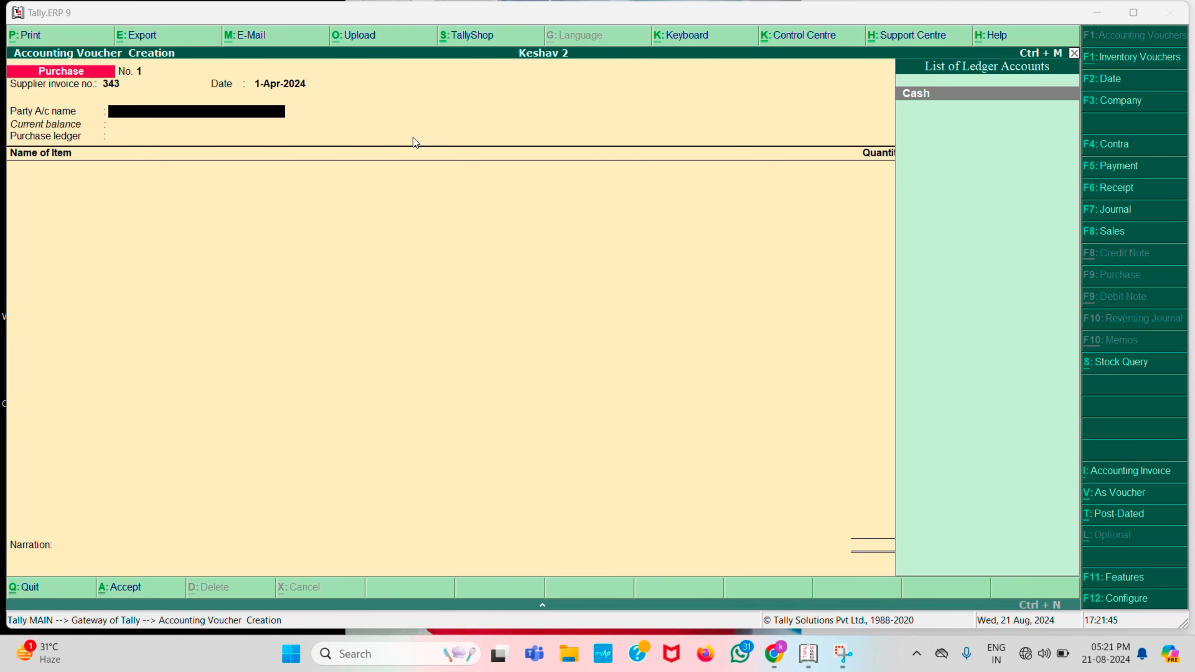
click(411, 138)
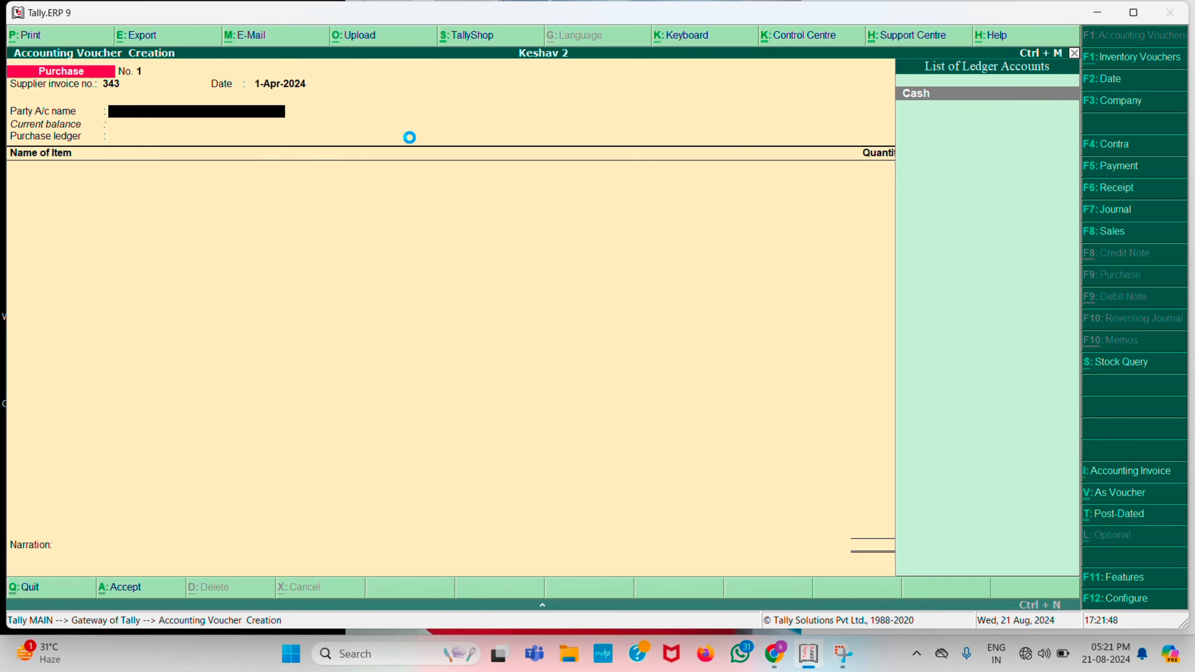
Step: Create a ledger in the supplier's name under Sundry Creditors and use it as the purchase voucher's party account
key(alt+c)
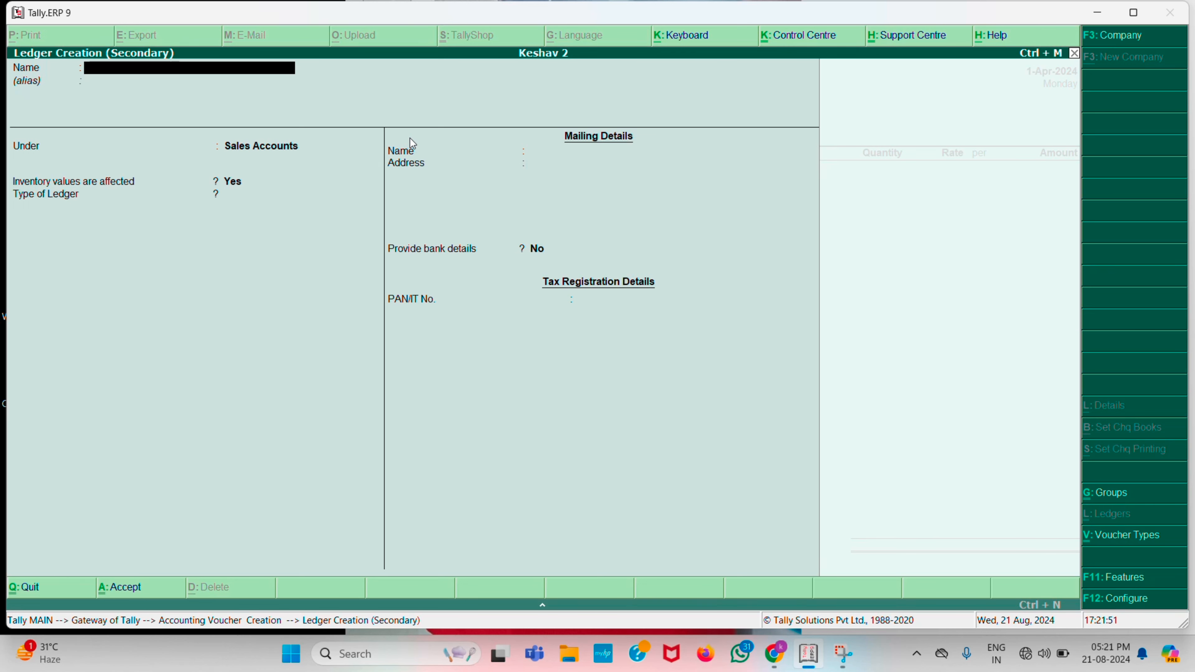
text(Neeraj)
key(Return)
key(Return)
text(S)
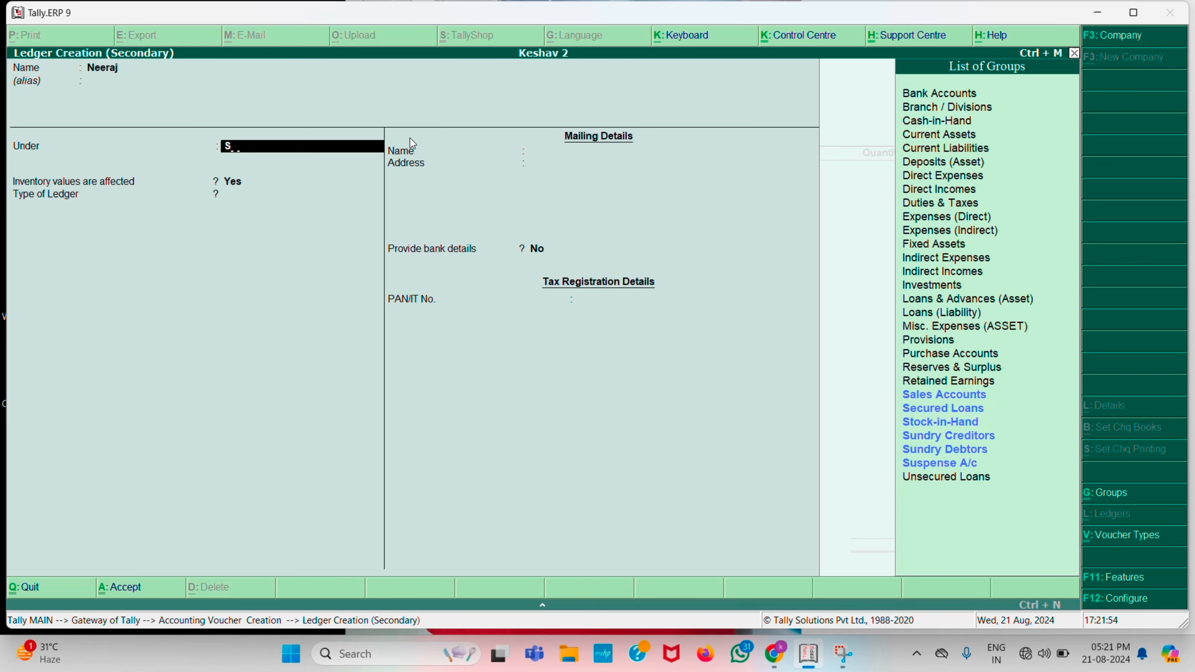
text(un)
key(Return)
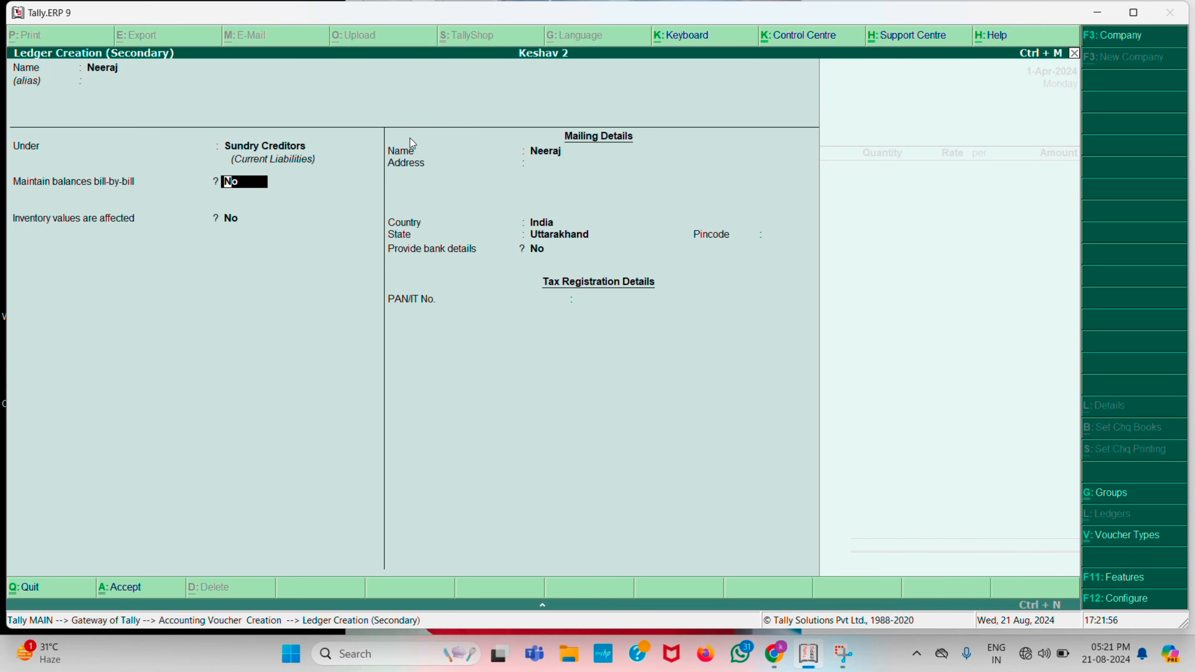
key(ctrl+a)
Step: Create a ledger named Purchase under Purchase Accounts and use it as the voucher's purchase ledger
key(alt+c)
text(Purc)
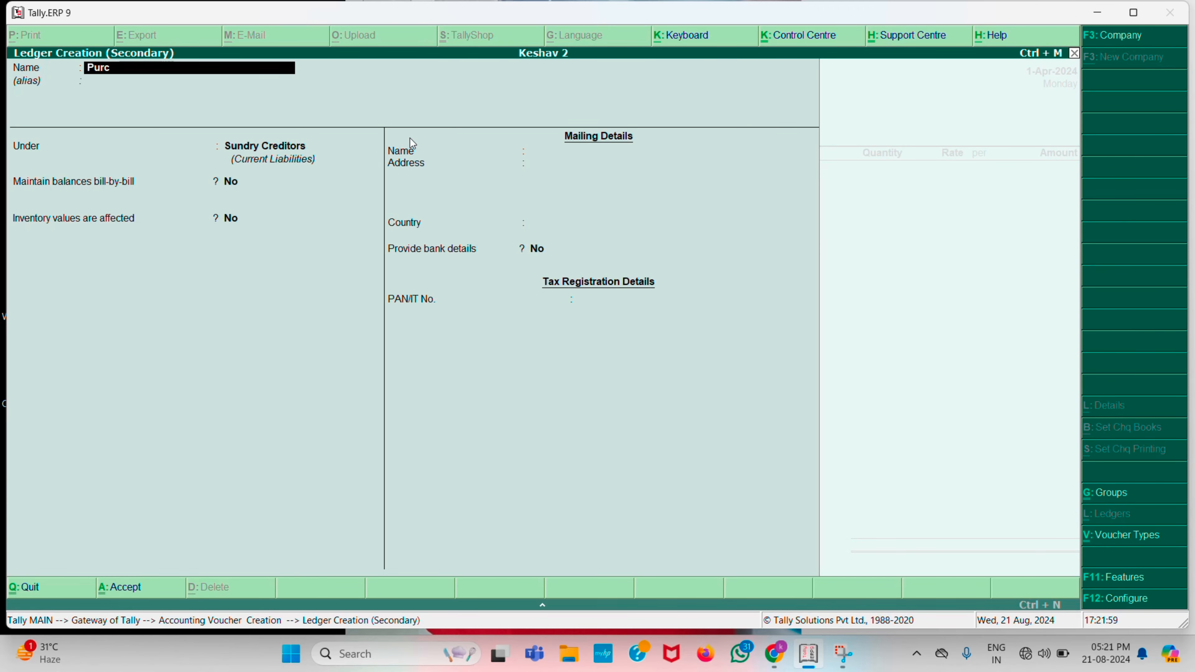
text(hase)
key(Return)
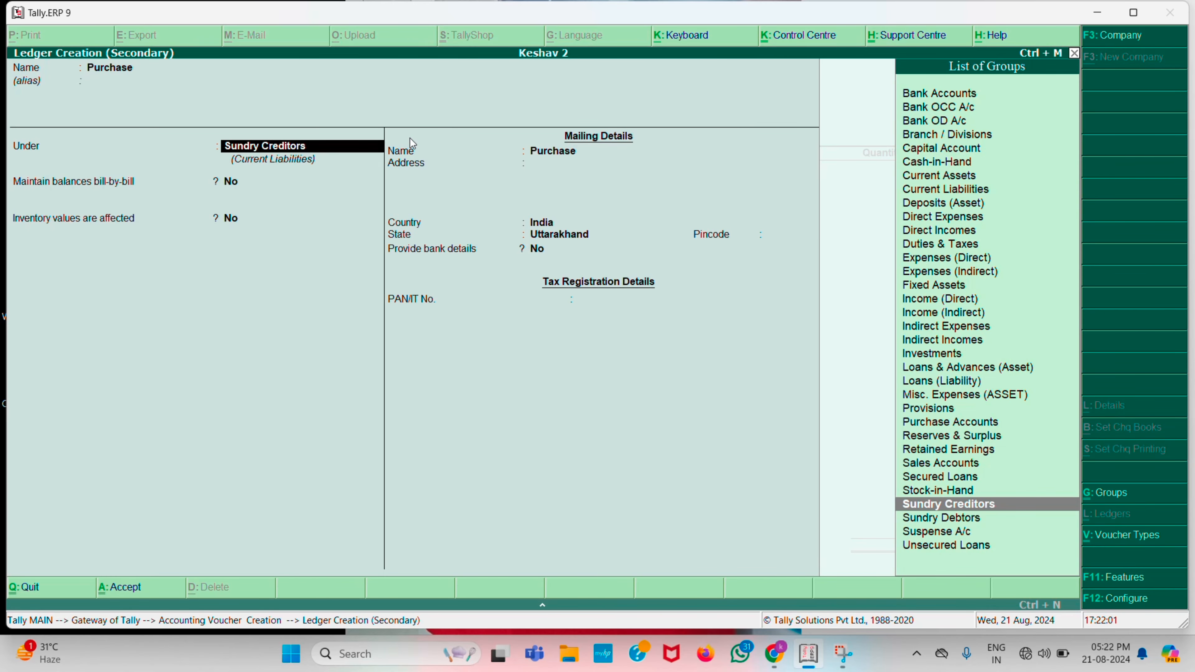
text(pu)
key(Return)
key(ctrl+a)
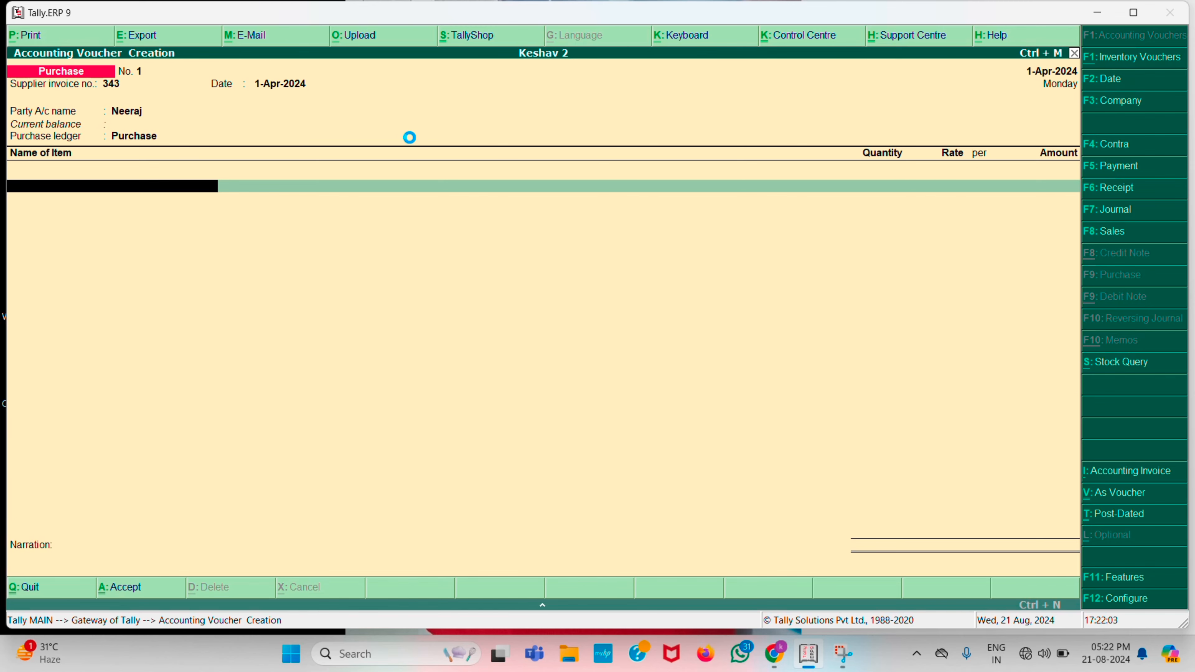
Step: Begin a new stock item named Cpu under the Primary group from the purchase voucher's item line
key(alt+c)
text(Cpu)
key(Return)
key(Return)
key(Return)
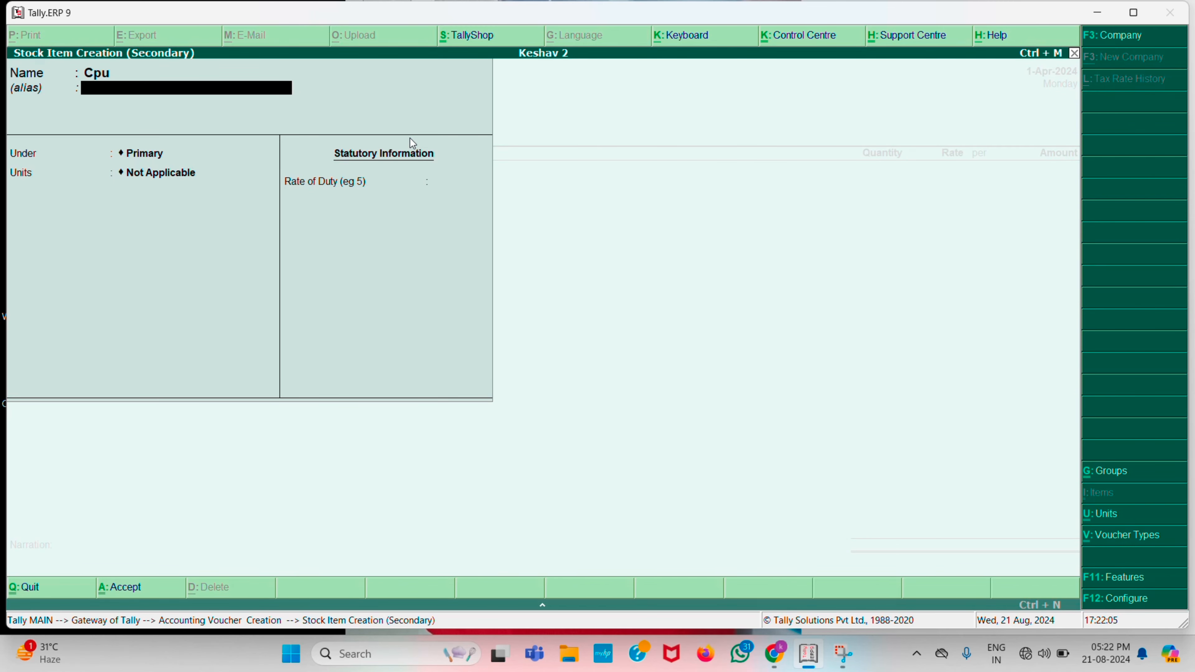
Step: Create a simple unit pcs with 0 decimal places, assign it to Cpu and save the stock item
key(alt+c)
text(pcs)
key(Return)
key(Return)
key(Return)
key(Return)
key(Return)
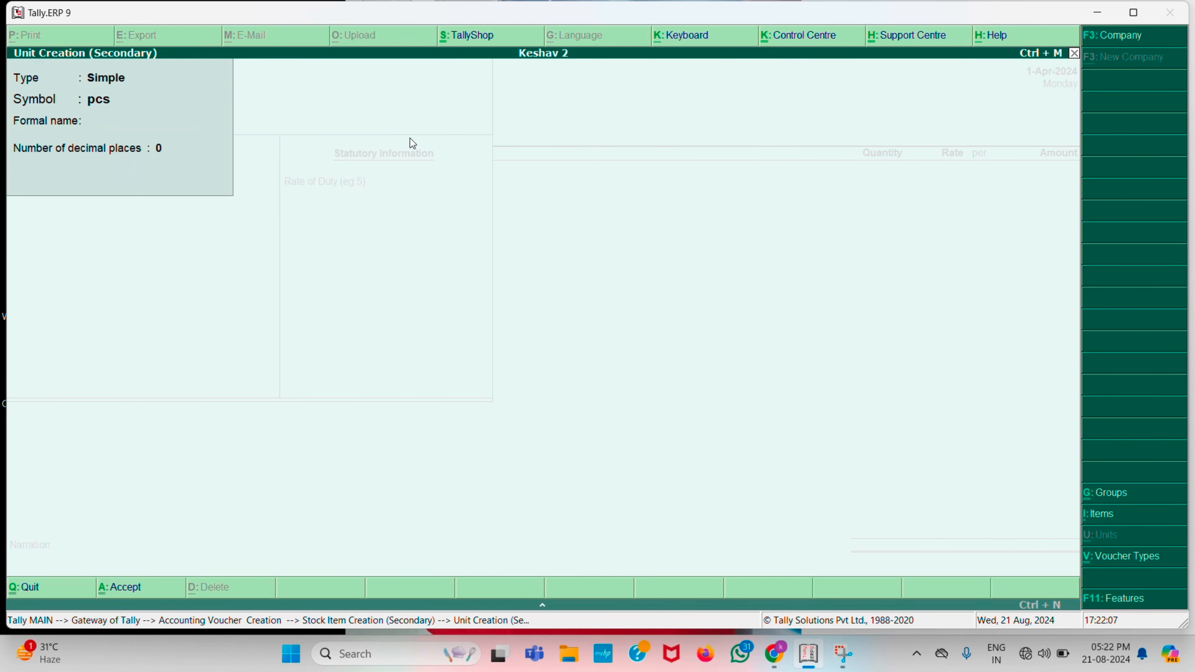
key(Return)
key(Return)
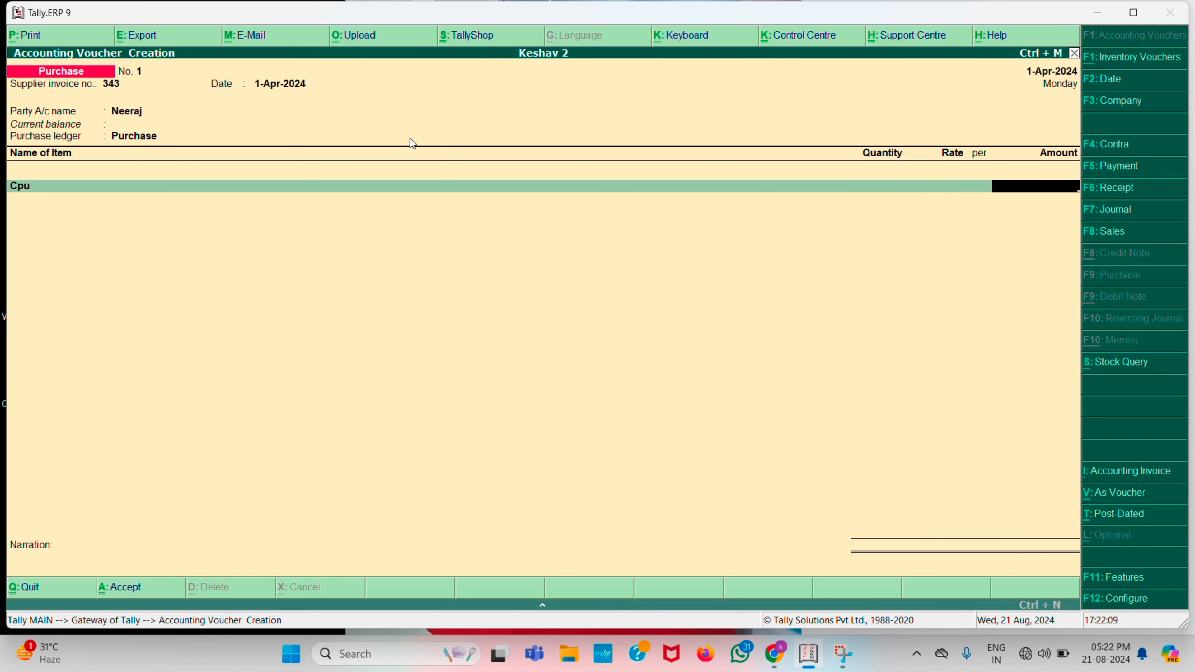
Step: Enter 5 pcs of Cpu at a rate of 5600 and save the purchase voucher without a narration
text(5)
key(Return)
text(5600)
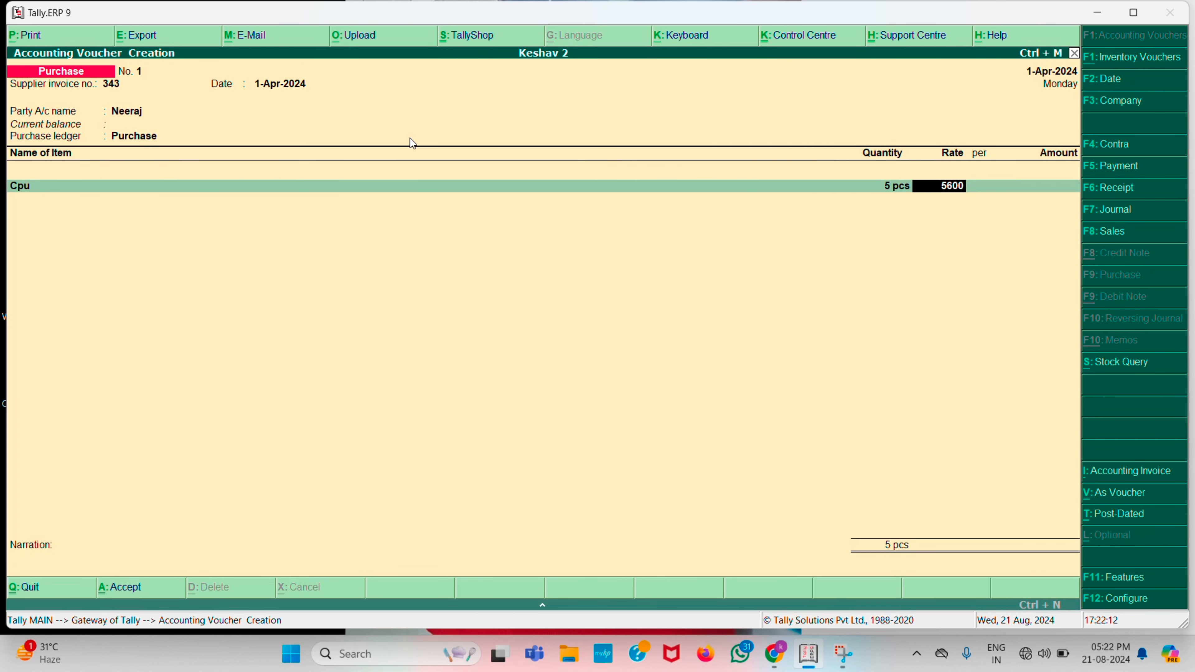
key(Return)
key(Return)
key(Return)
key(Return)
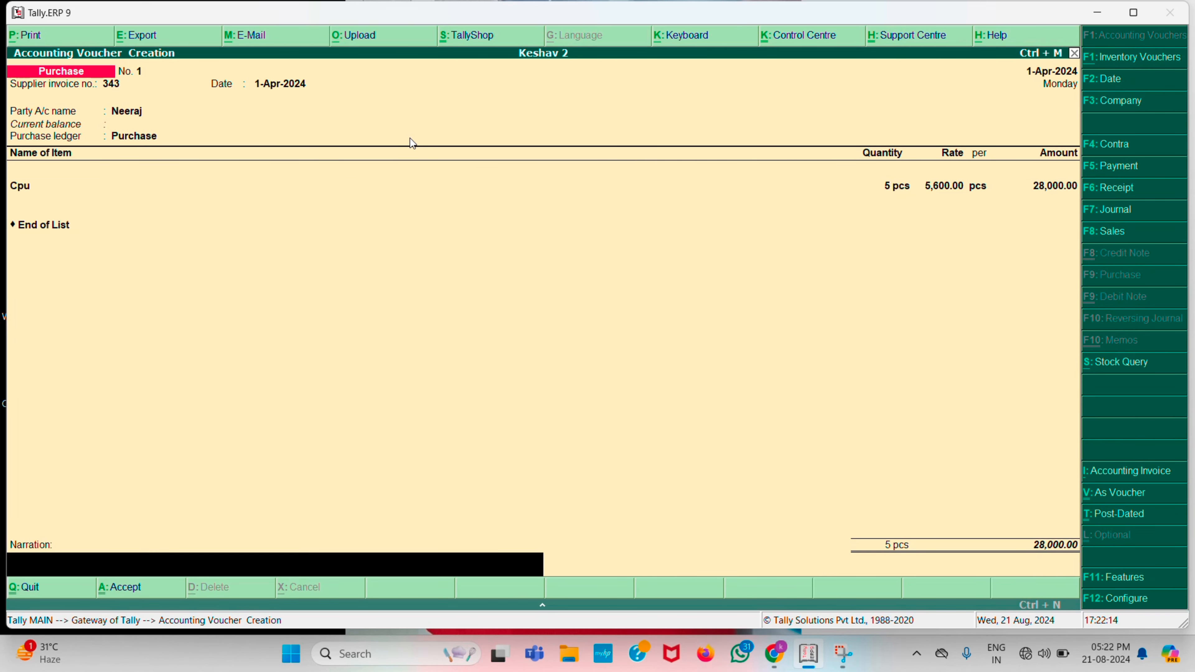
key(Return)
key(Return)
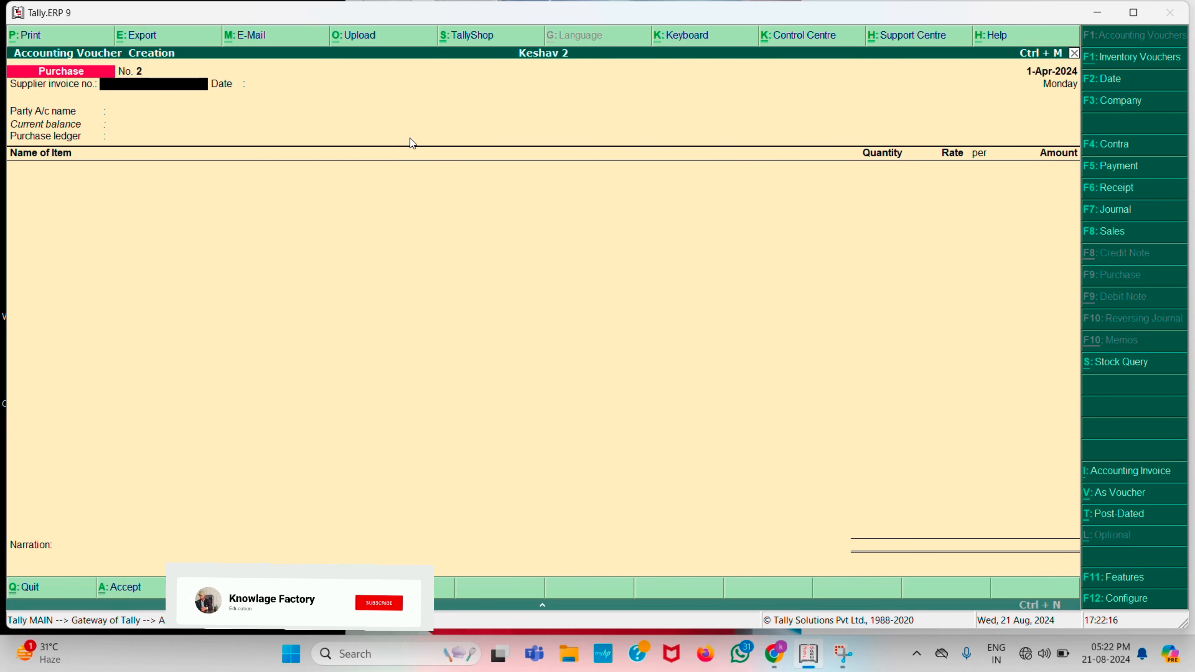
Step: Start a sales voucher with reference number 457
key(F8)
text(457)
key(Return)
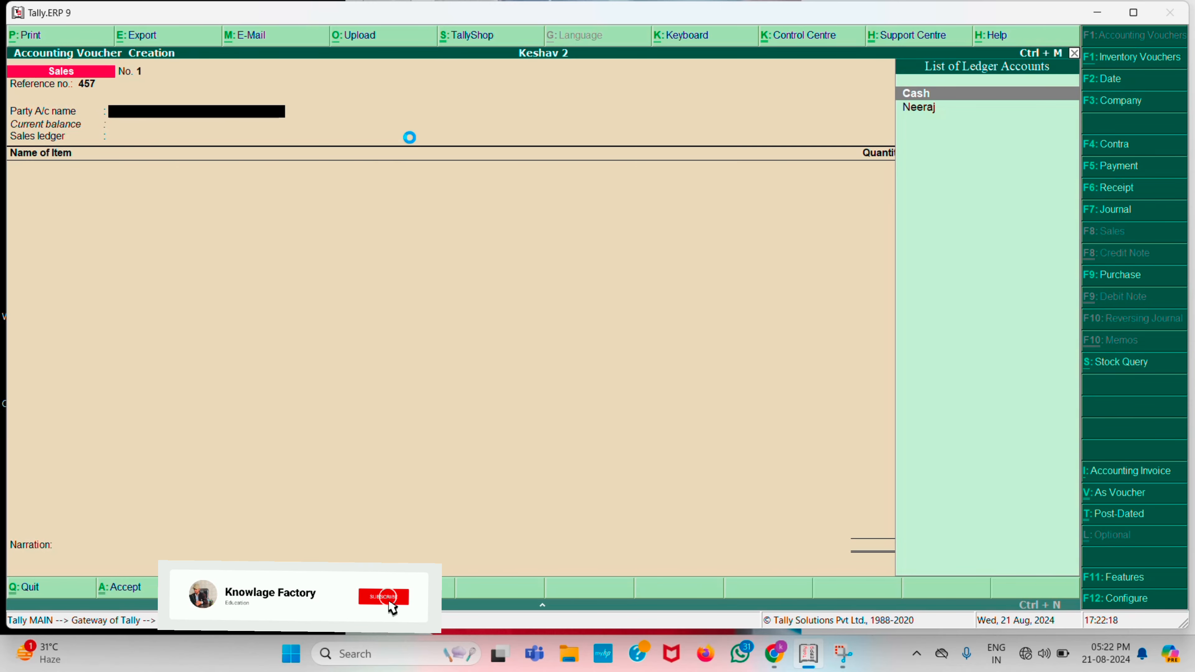
Step: Create a ledger in the customer's name under Sundry Debtors, use it as the sales party account and accept the default party details
key(alt+c)
text(Aman)
key(Return)
key(Return)
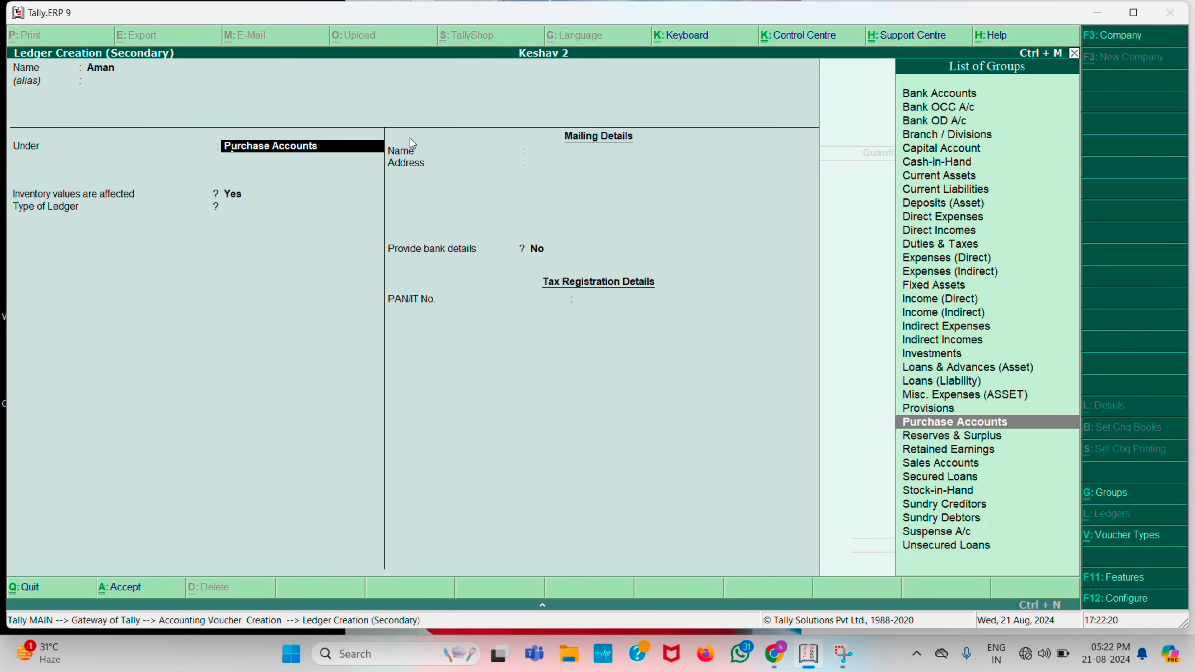
text(Sun)
key(Down)
key(Down)
key(Return)
key(ctrl+a)
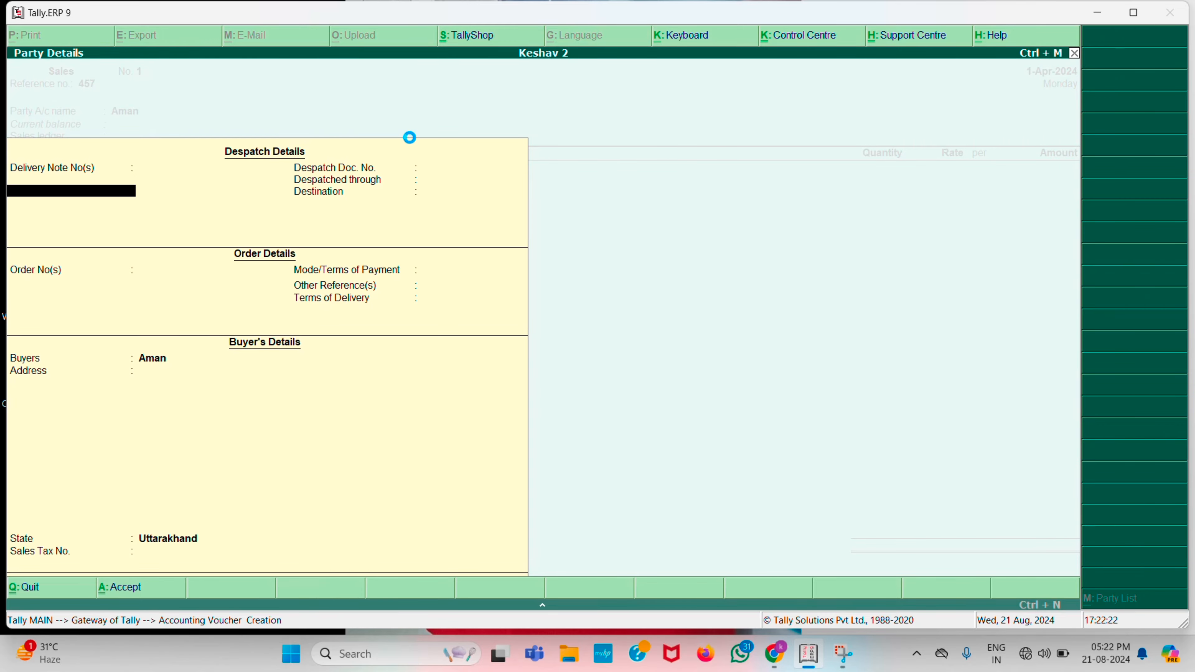
key(ctrl+a)
Step: Create a ledger named Sales under Sales Accounts and use it as the voucher's sales ledger
key(alt+c)
text(Sales)
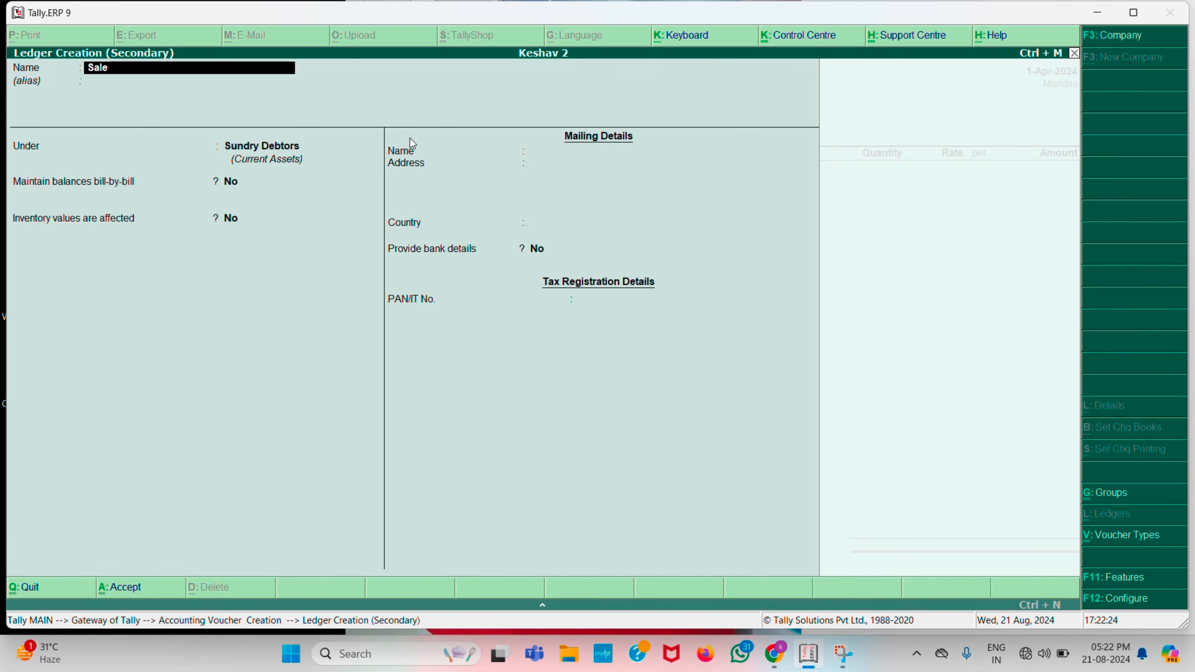
key(Return)
key(Return)
text(Sa)
key(Return)
key(ctrl+a)
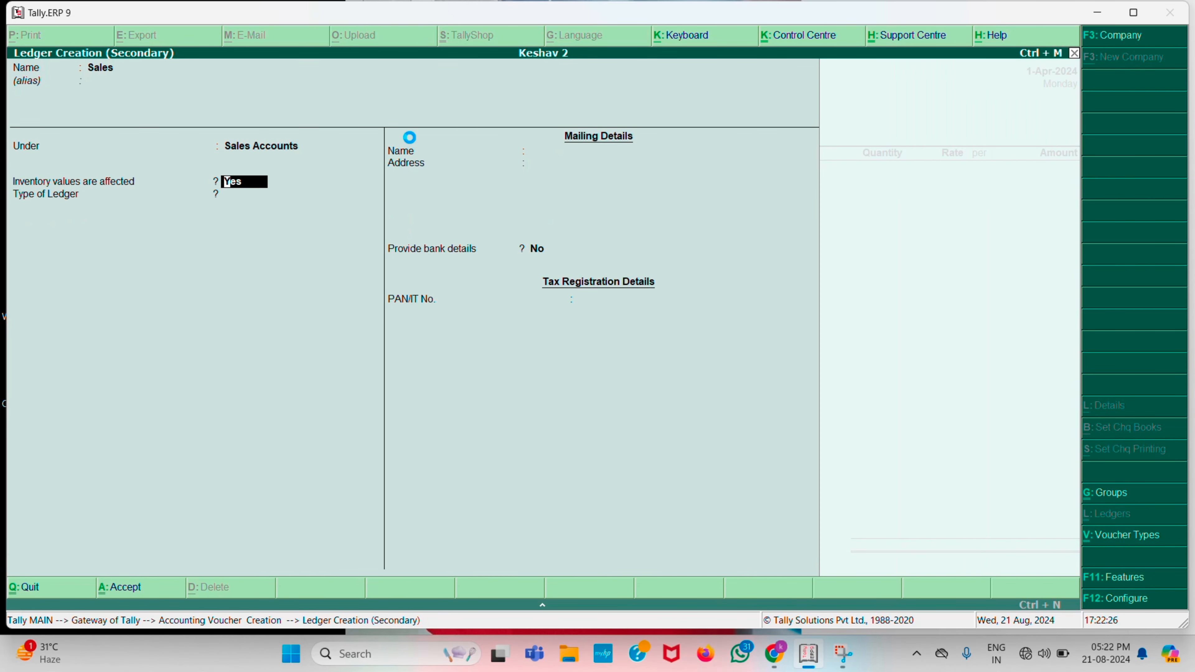
Step: Enter 4 pcs of Cpu at a rate of 8500 and save the sales voucher without a narration
key(Return)
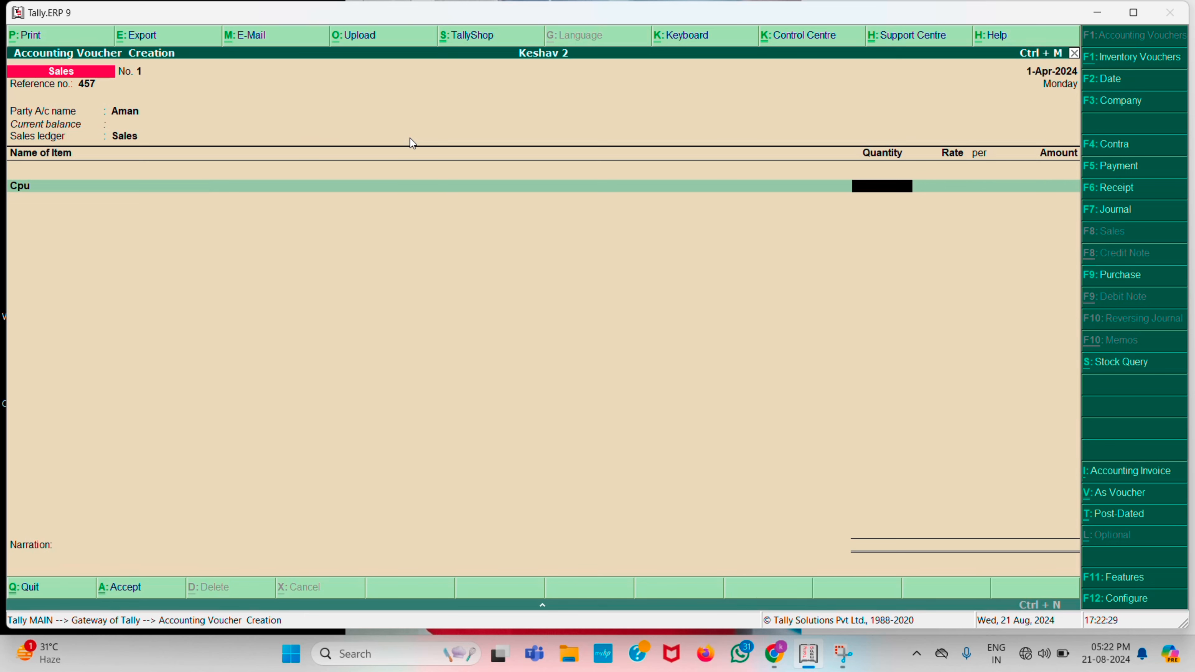
text(4)
key(Return)
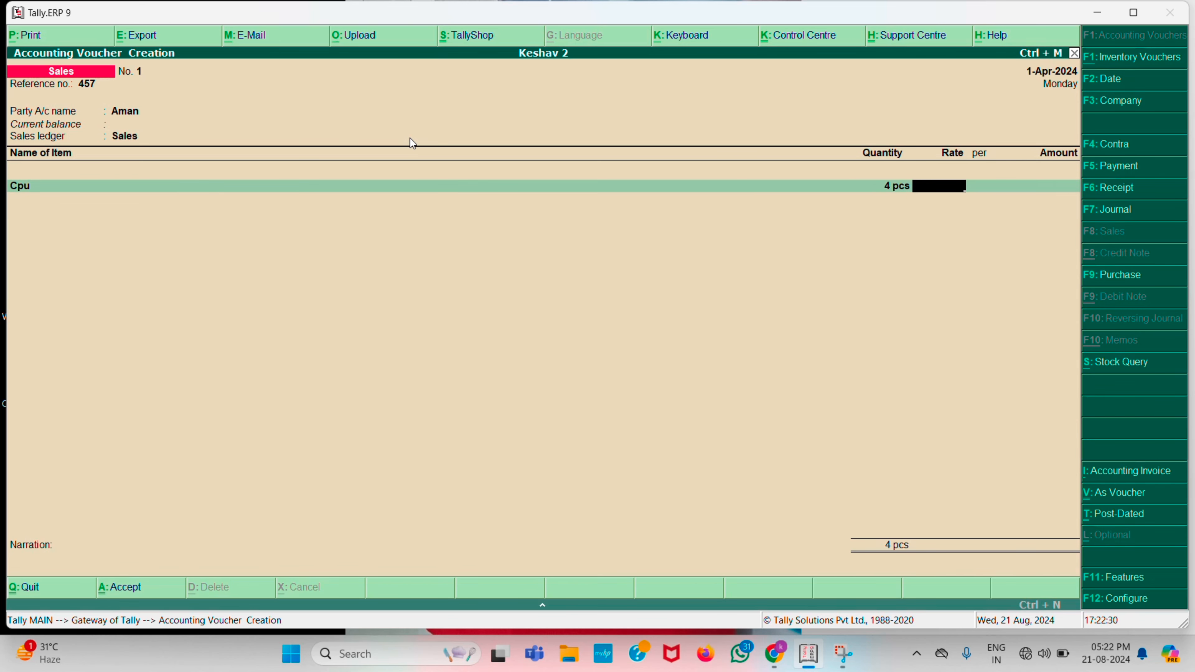
text(8500)
key(Return)
key(Return)
key(Return)
key(Return)
key(Return)
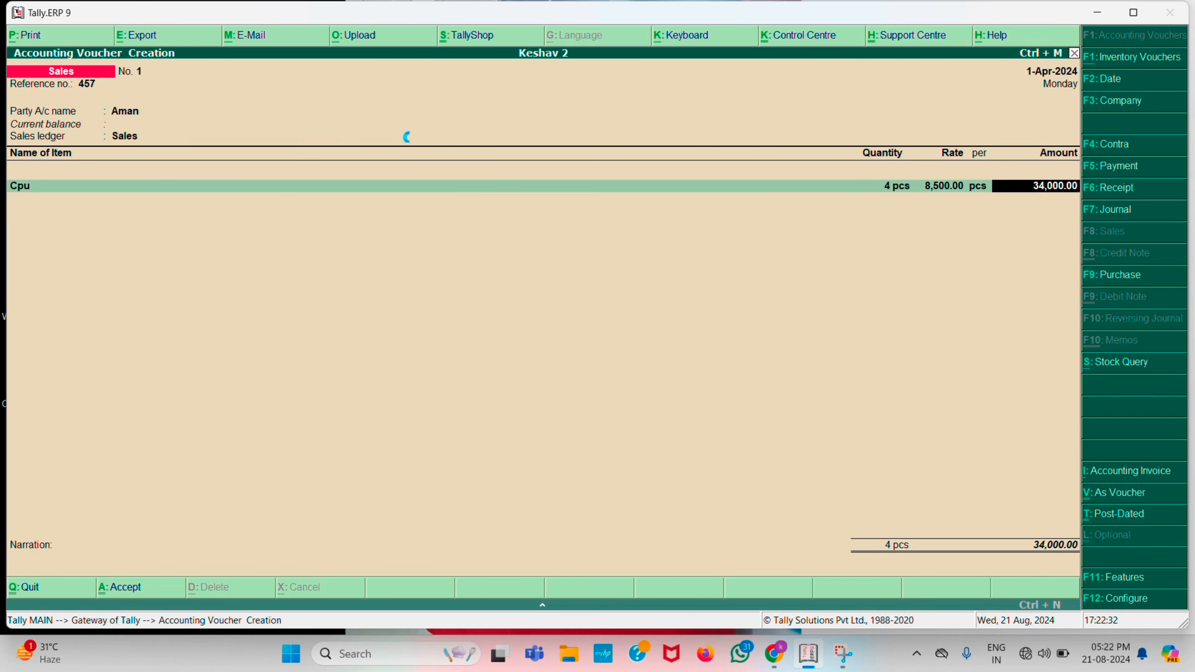
key(Return)
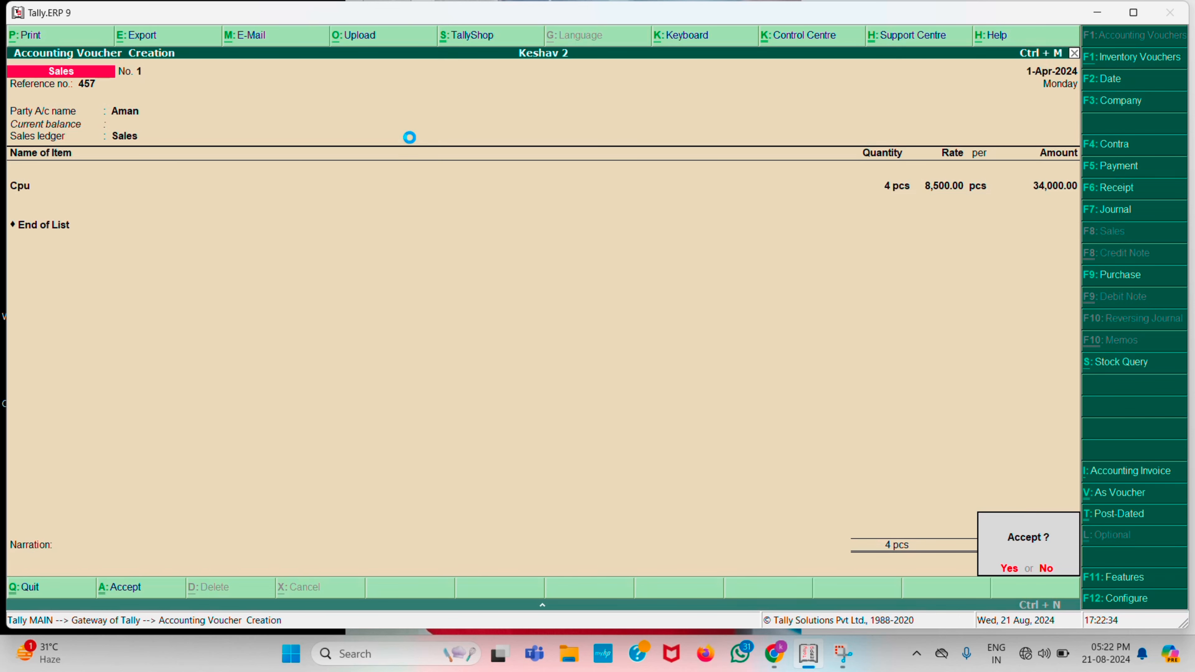
key(Return)
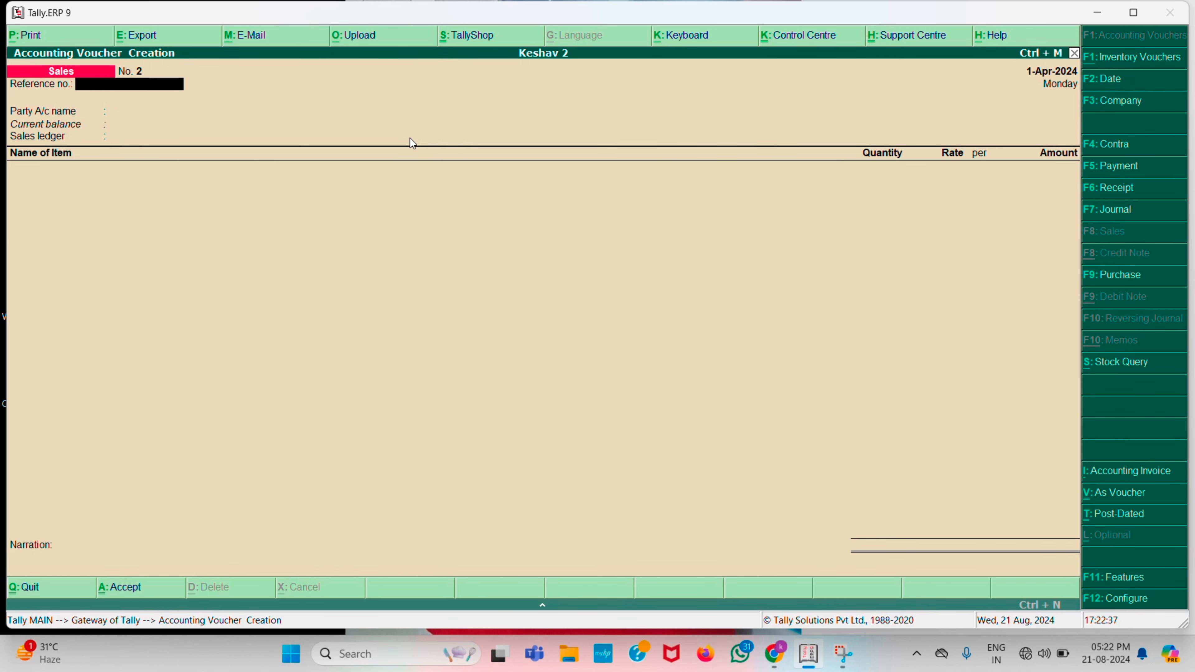
Step: Start a payment voucher and turn off single entry mode for payment/receipt/contra vouchers in its configuration
key(F5)
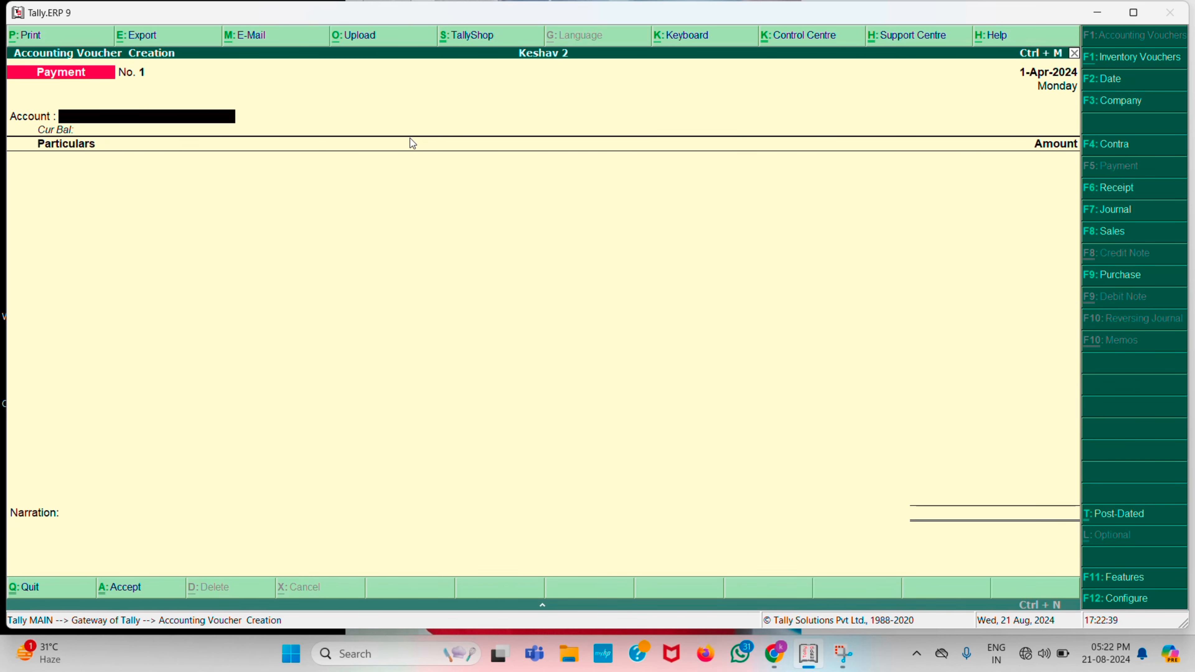
key(F12)
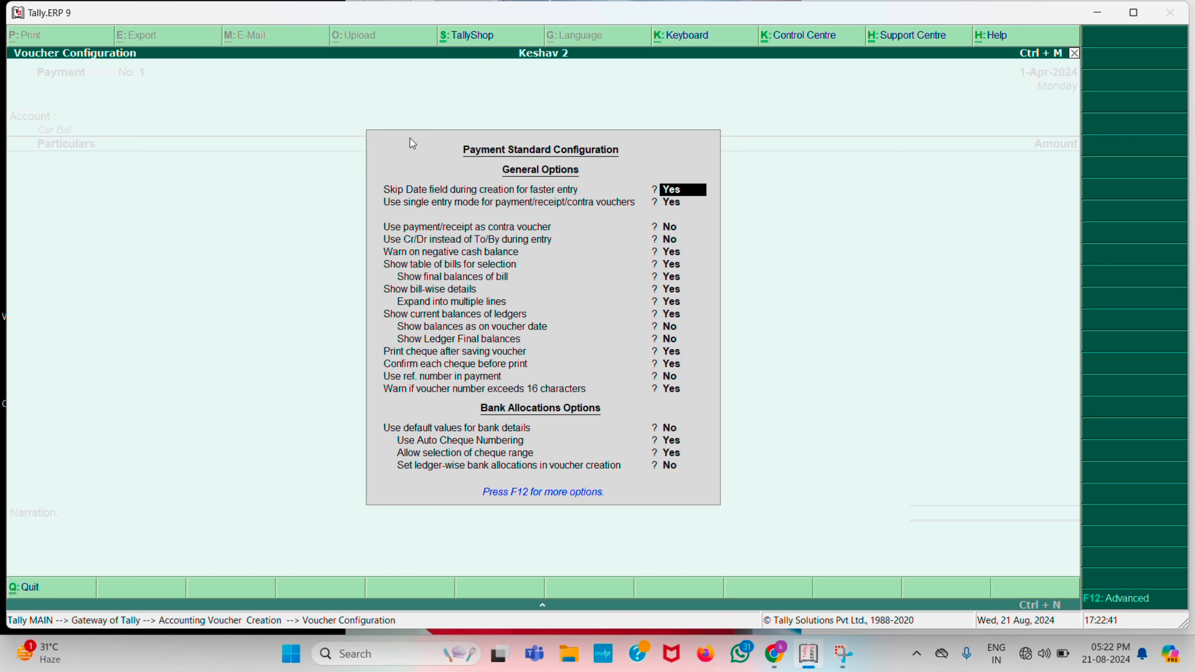
key(Return)
key(n)
key(Return)
key(Return)
key(Return)
key(Return)
key(Return)
key(Return)
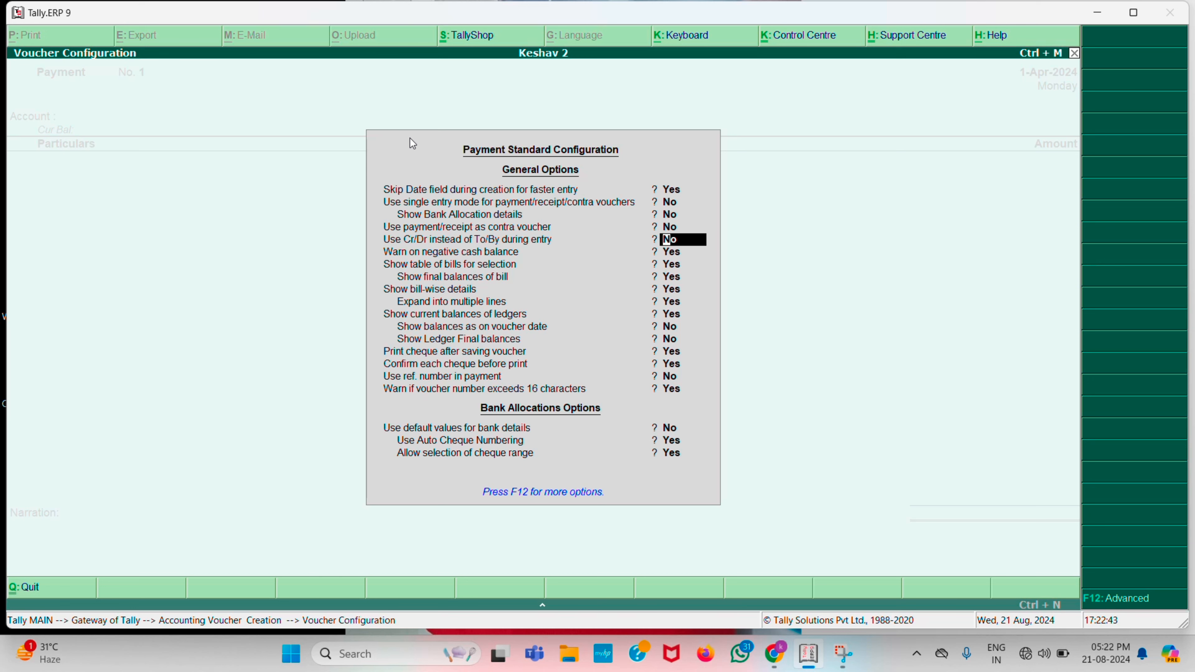
Step: Enable using Cr/Dr instead of To/By during entry and save the payment voucher configuration
key(Up)
key(Up)
key(Up)
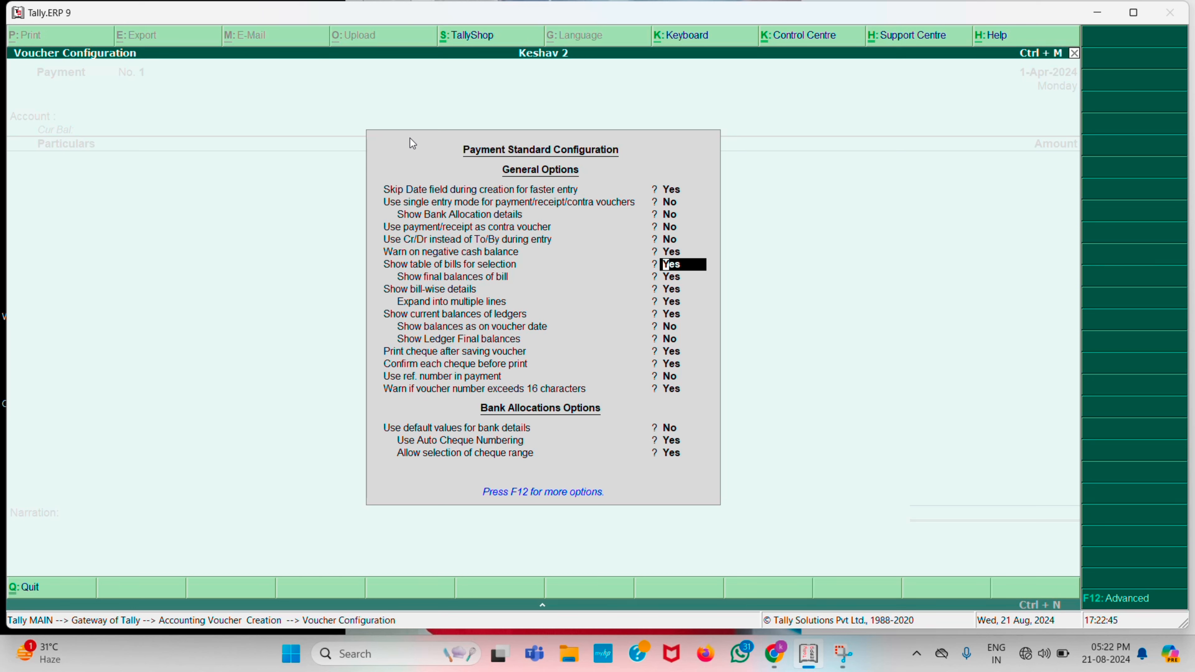
key(y)
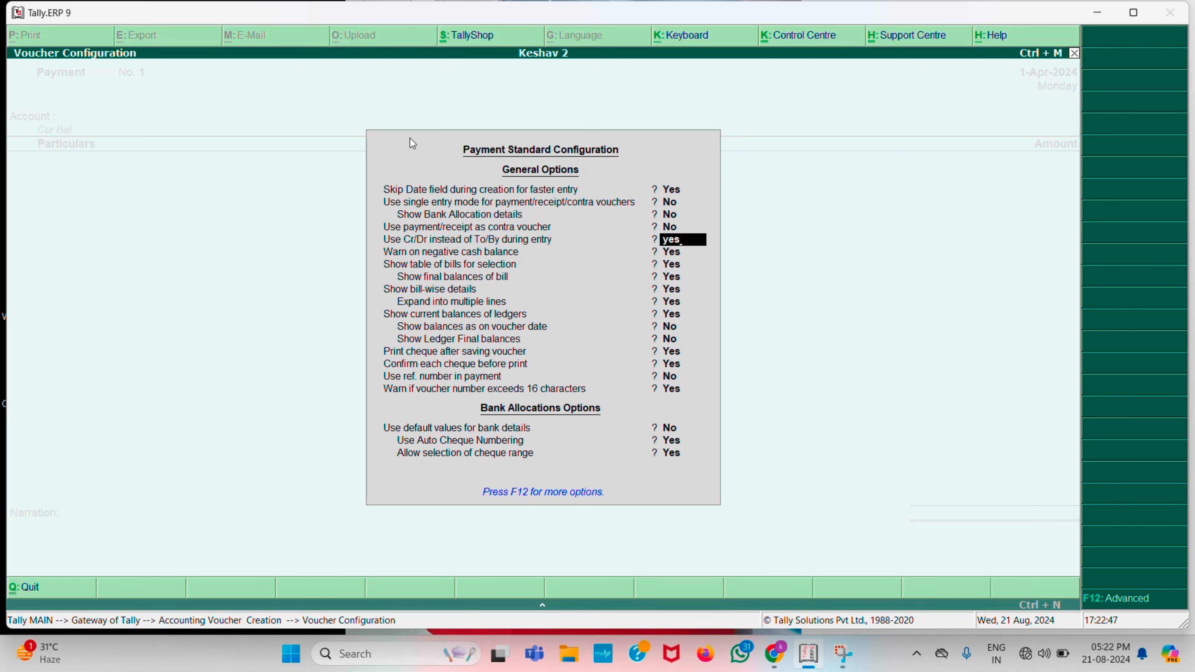
key(Return)
key(ctrl+a)
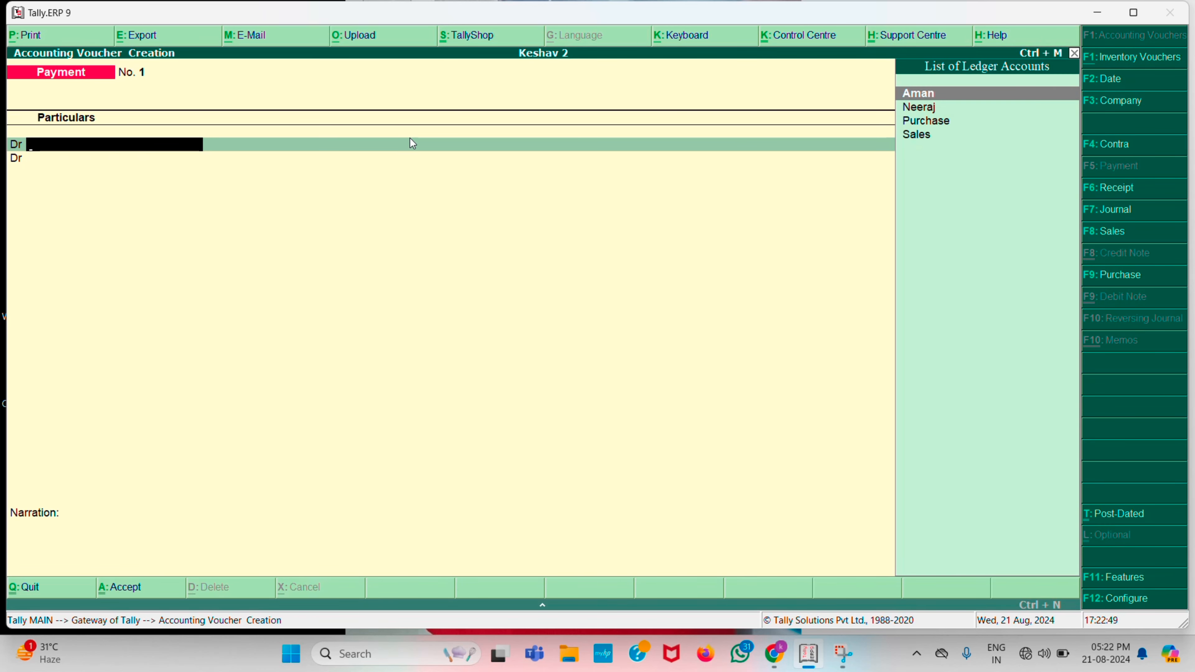
Step: Create a ledger named Salary under Indirect Expenses for the payment voucher's debit line
key(alt+c)
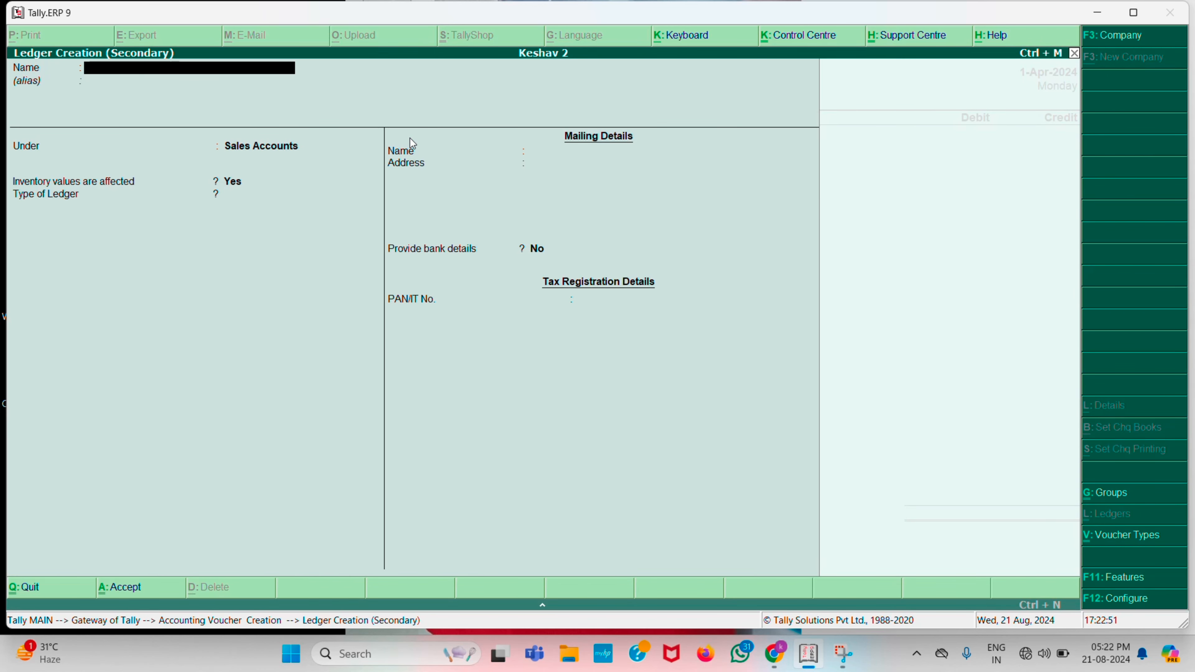
text(Salary)
key(Return)
key(Return)
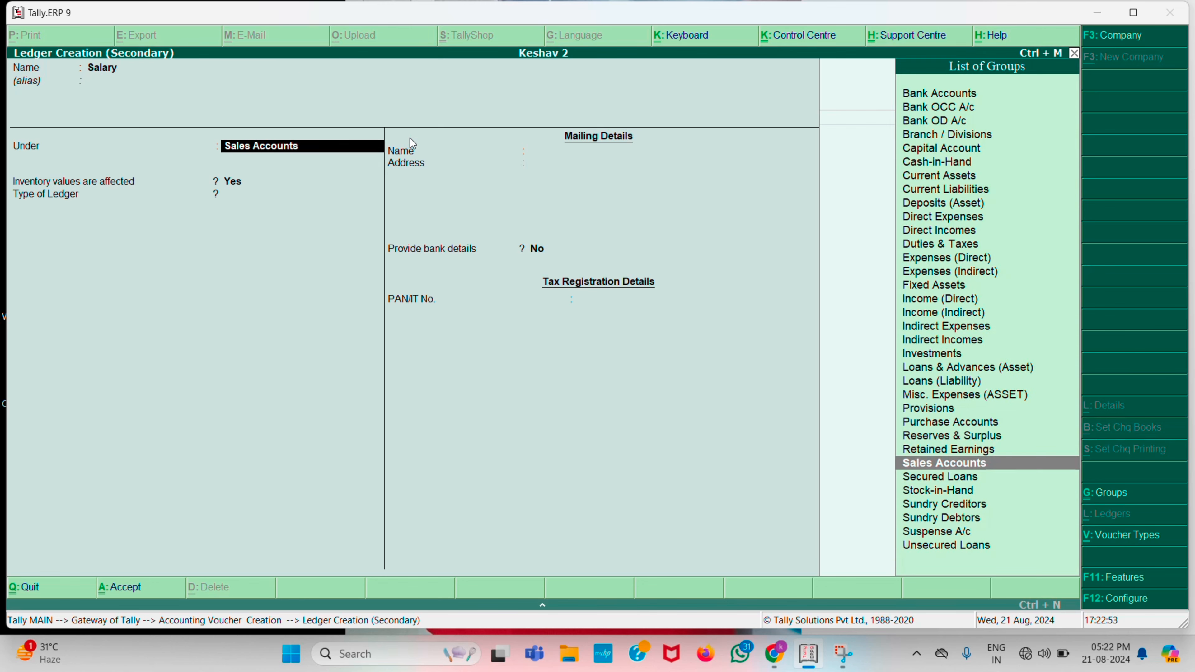
text(Ind)
key(Return)
key(ctrl+a)
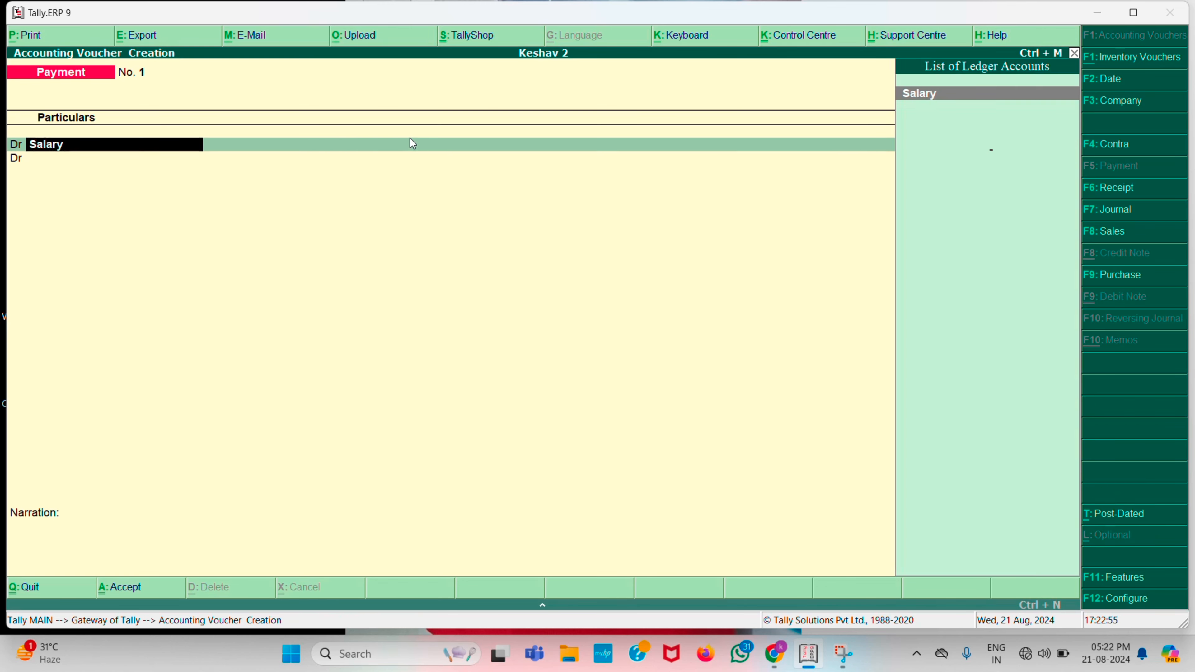
Step: Debit the Salary ledger with 5000 in the payment voucher
key(Return)
text(5000)
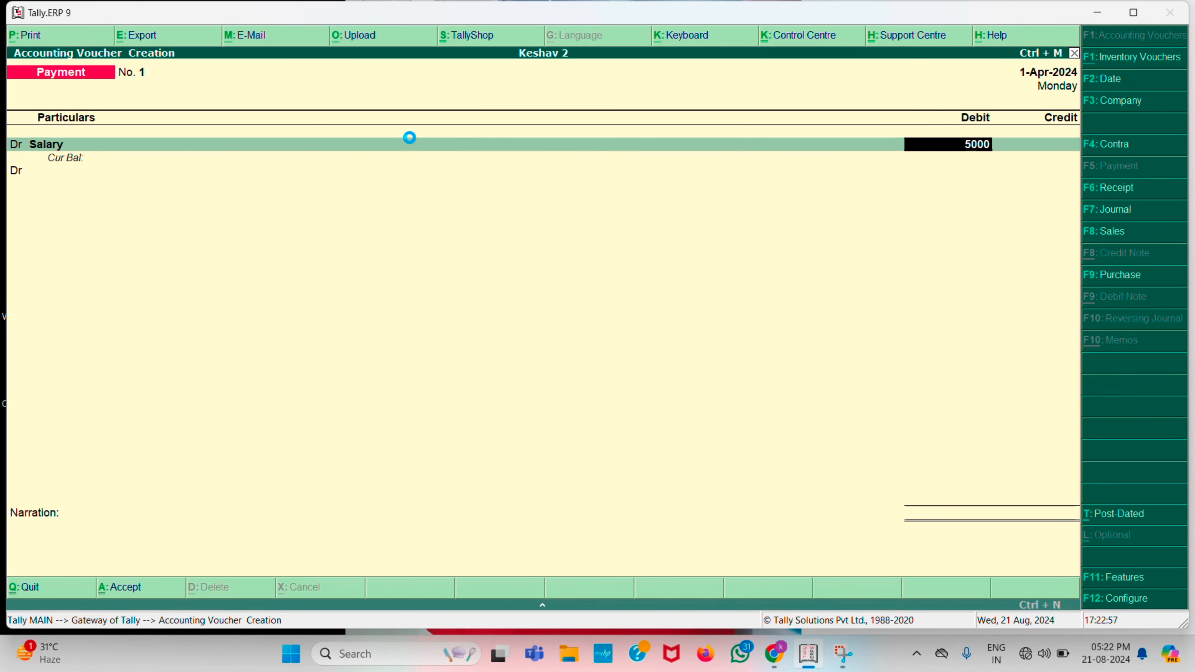
key(Return)
key(Return)
Step: Make the second line a credit to Cash for the full amount and save the payment voucher without a narration
key(BackSpace)
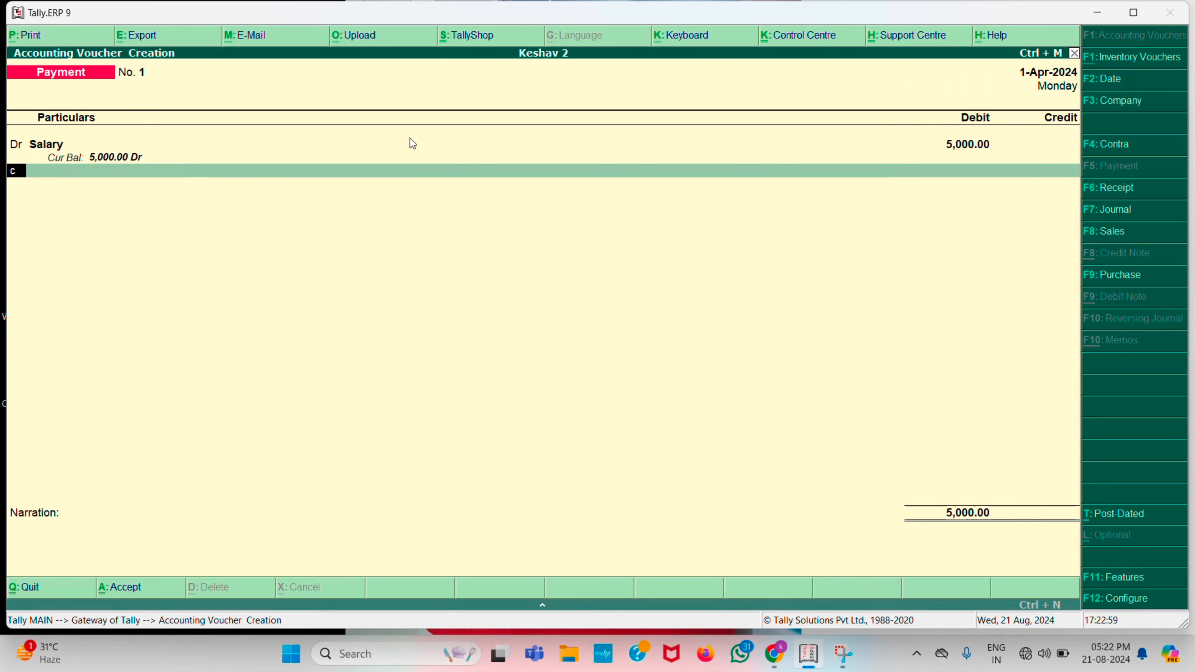
text(c)
key(Return)
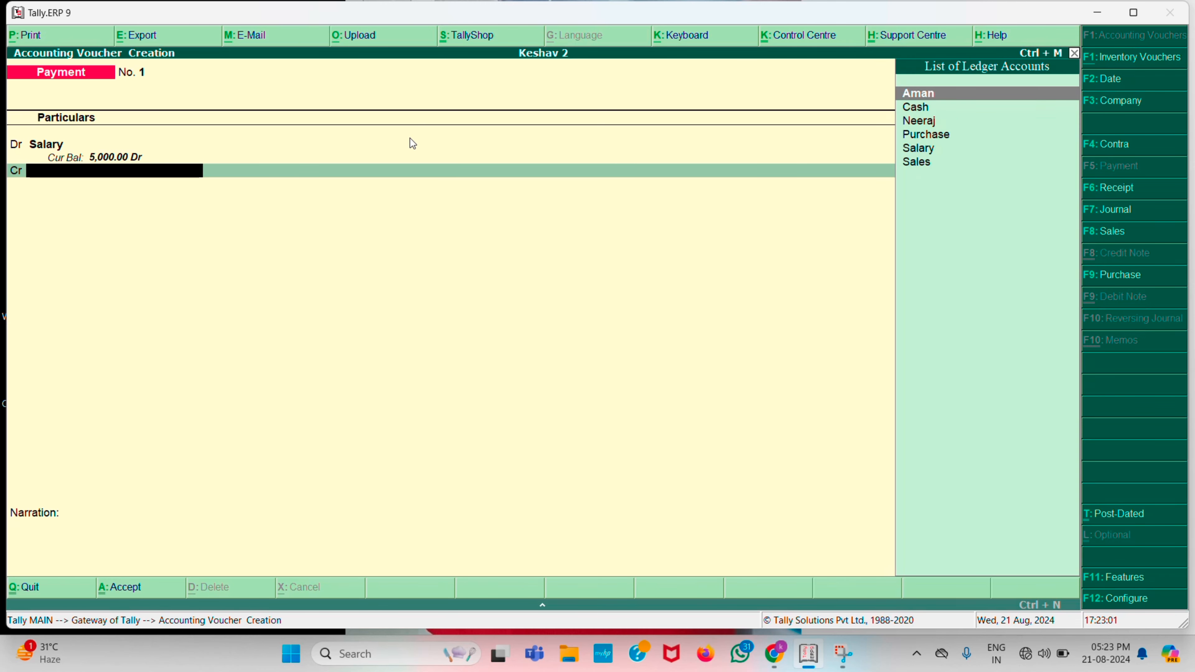
key(Down)
key(Return)
key(Return)
key(Return)
key(Return)
key(Return)
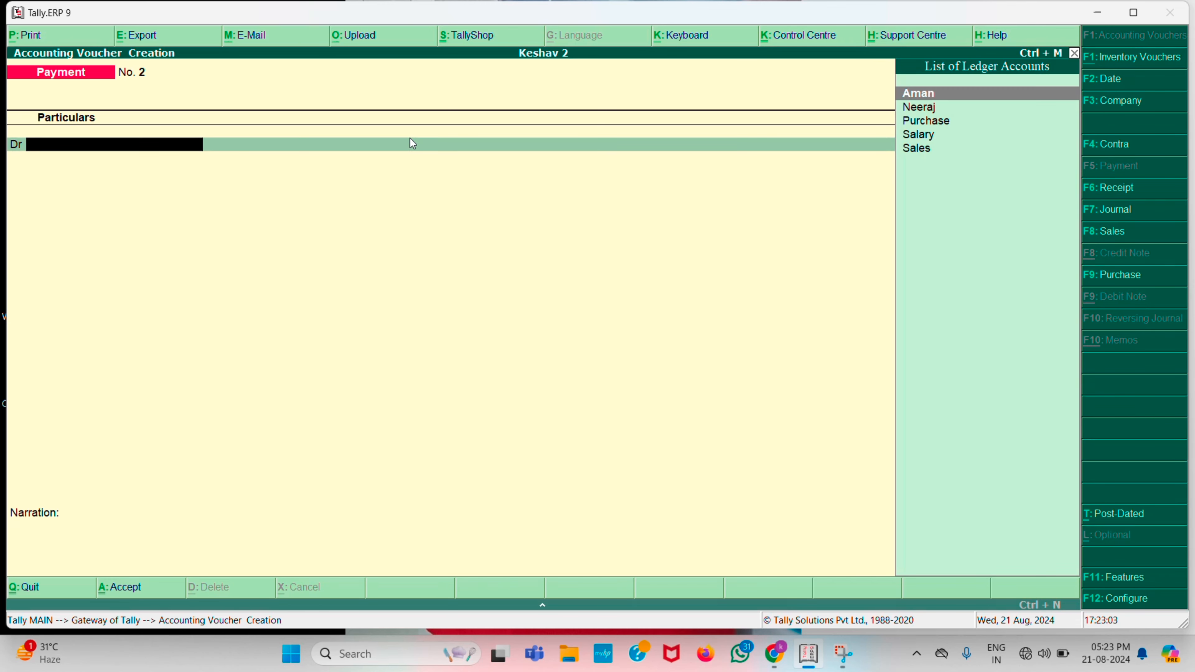
Step: Leave voucher entry and open the Profit & Loss A/c report for the company Keshav 2
key(Escape)
key(Down)
key(Down)
key(Down)
key(Down)
key(Down)
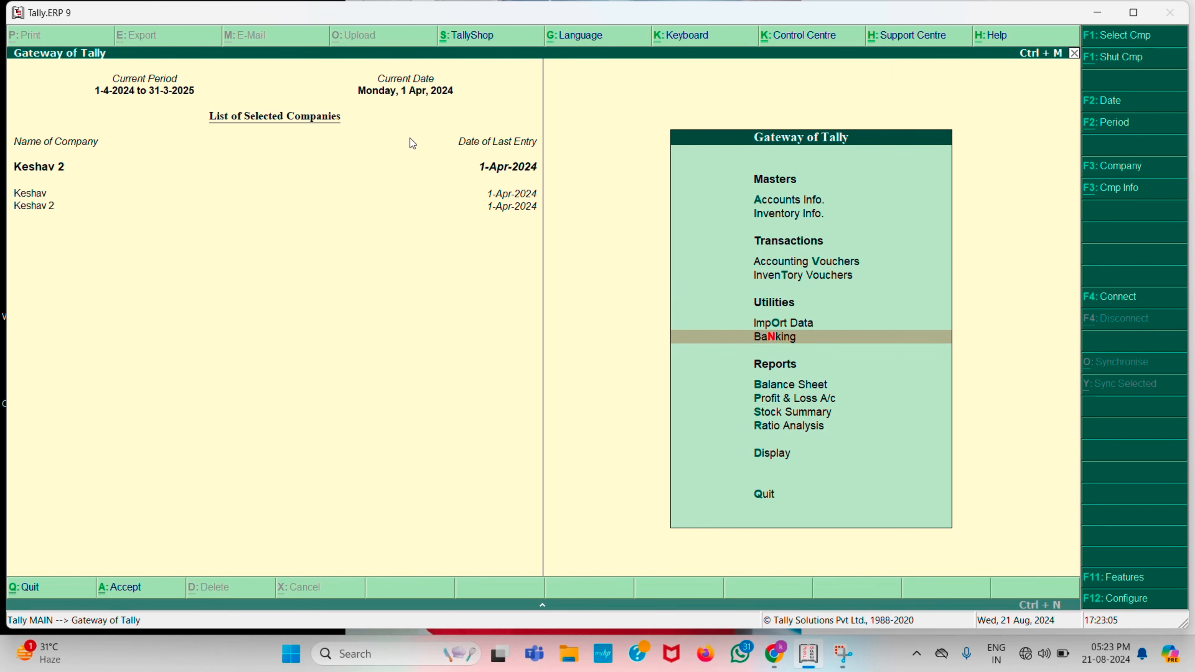
key(Return)
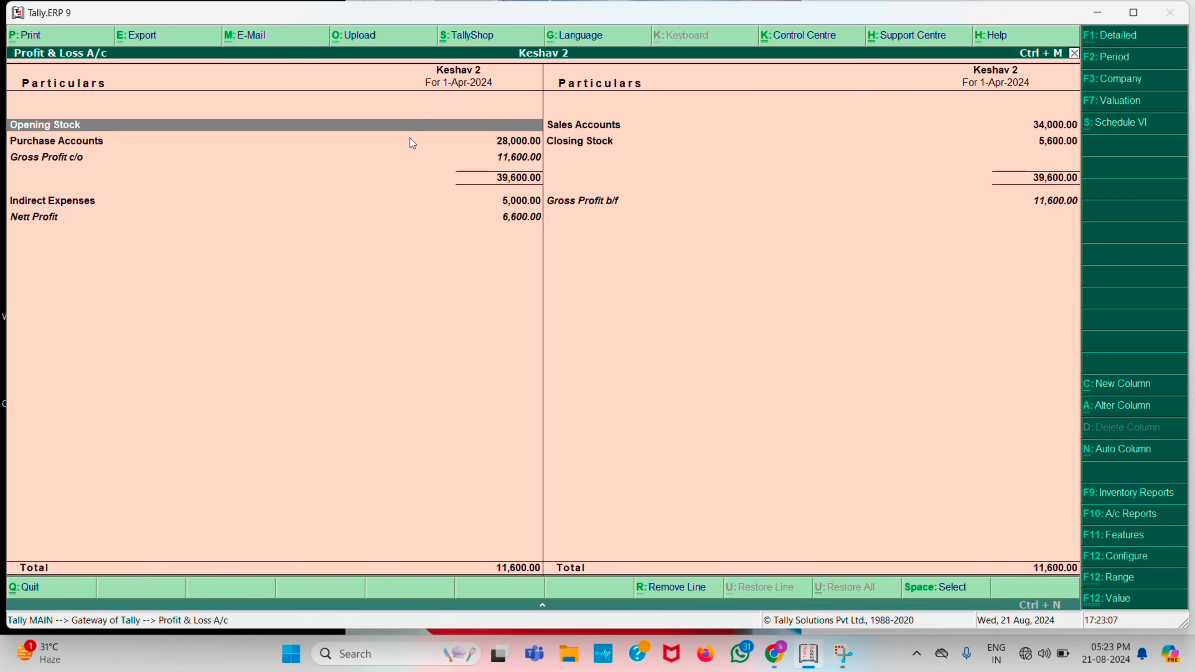
Step: Examine the sales, closing stock, indirect expenses and nett profit lines of the Profit & Loss account, and close the report
key(Down)
key(Right)
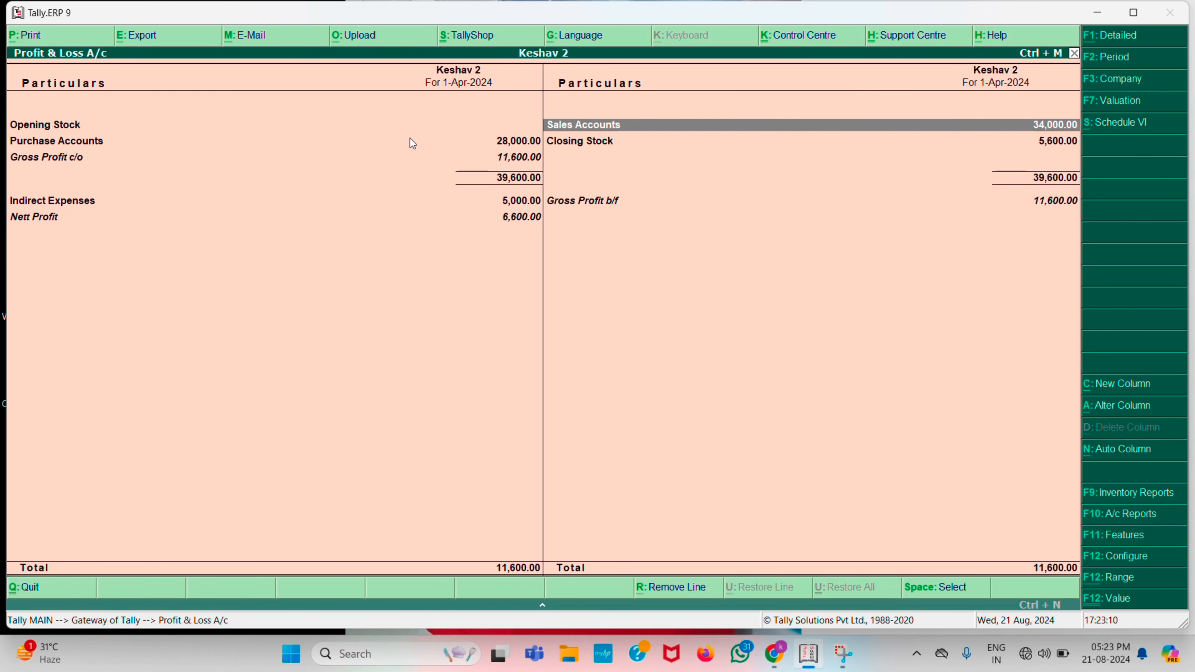
key(Down)
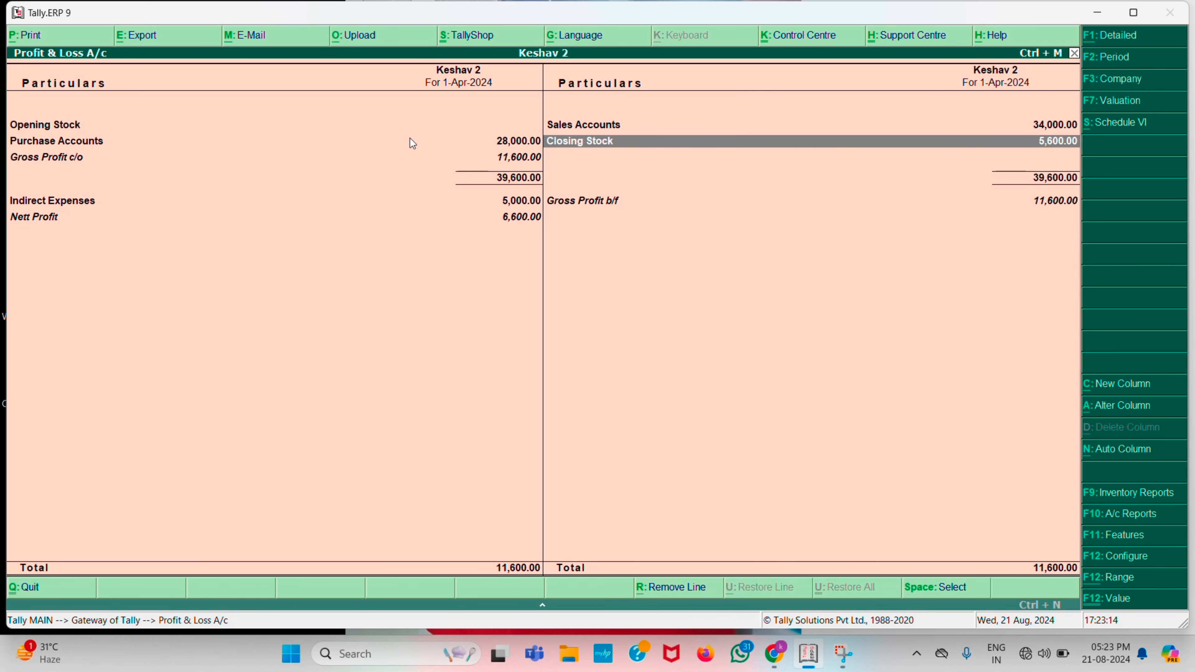
key(Down)
key(Left)
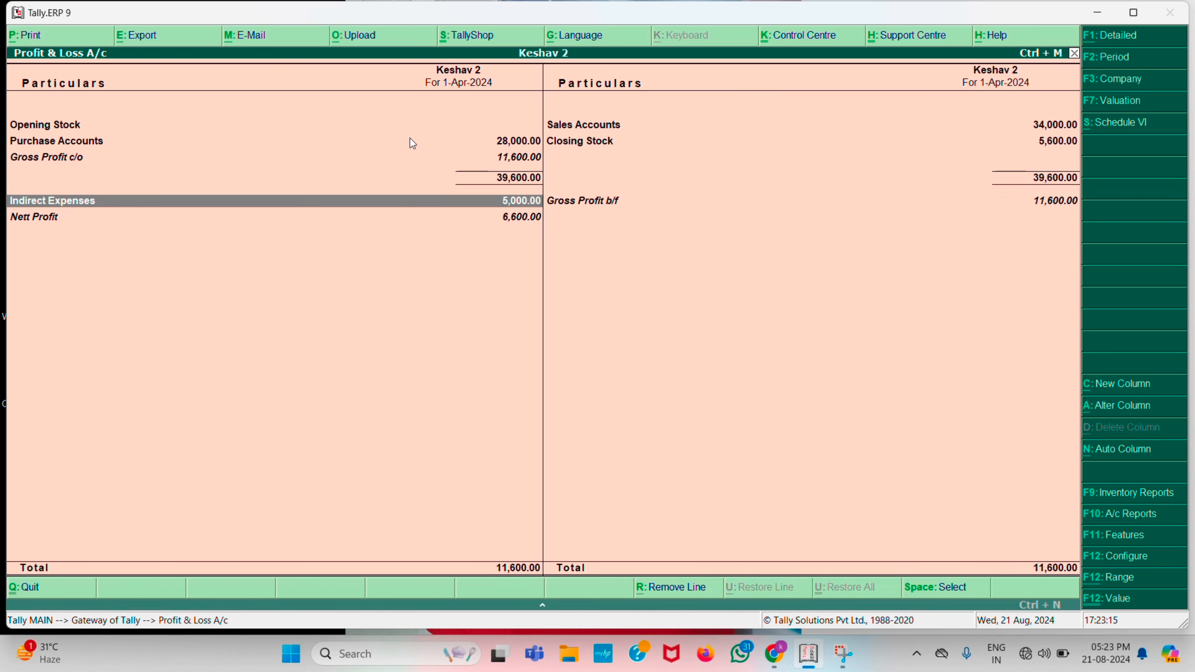
key(Down)
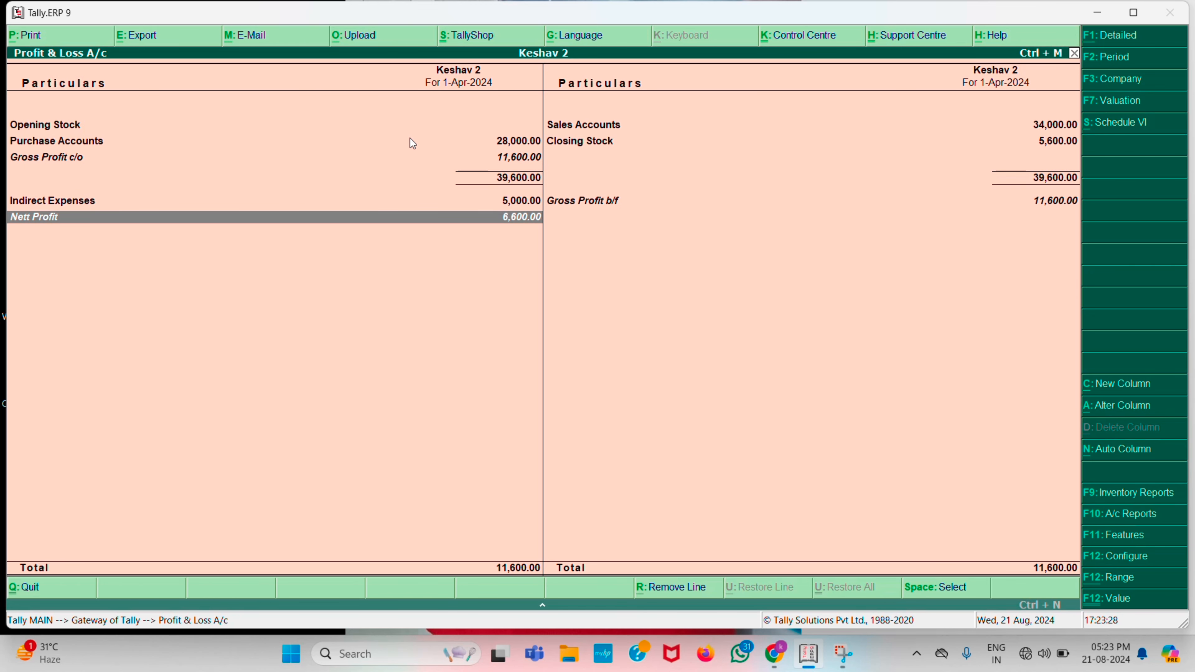
key(Escape)
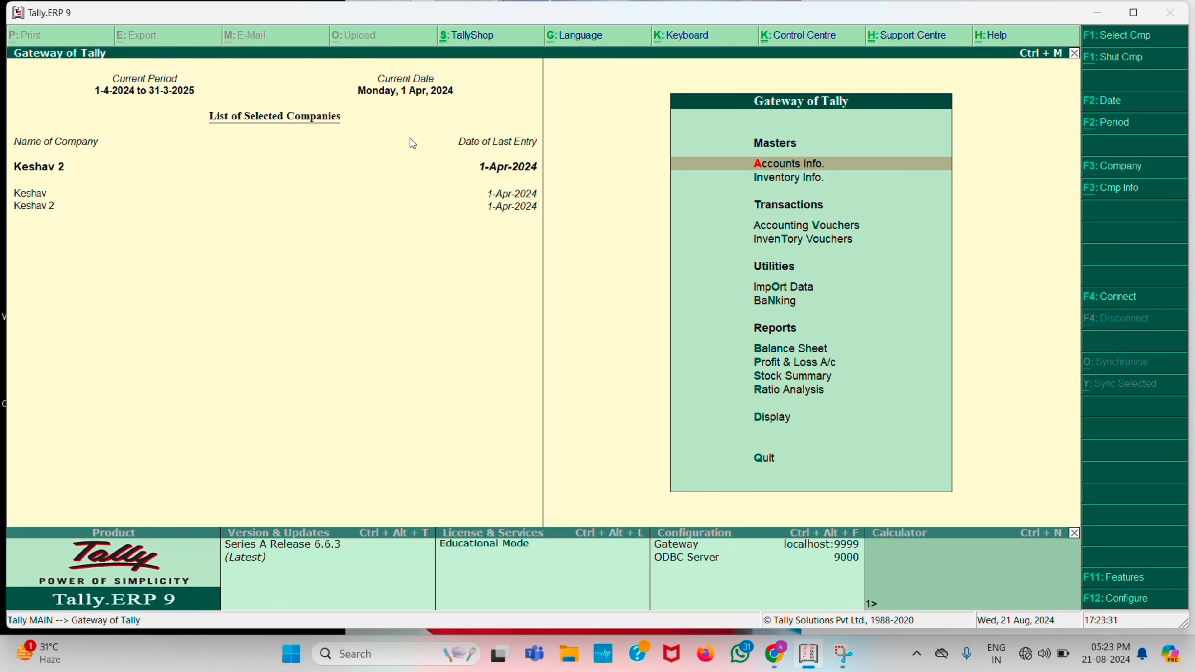
Step: Start creating a new company and name it Keshav 3
key(alt+F3)
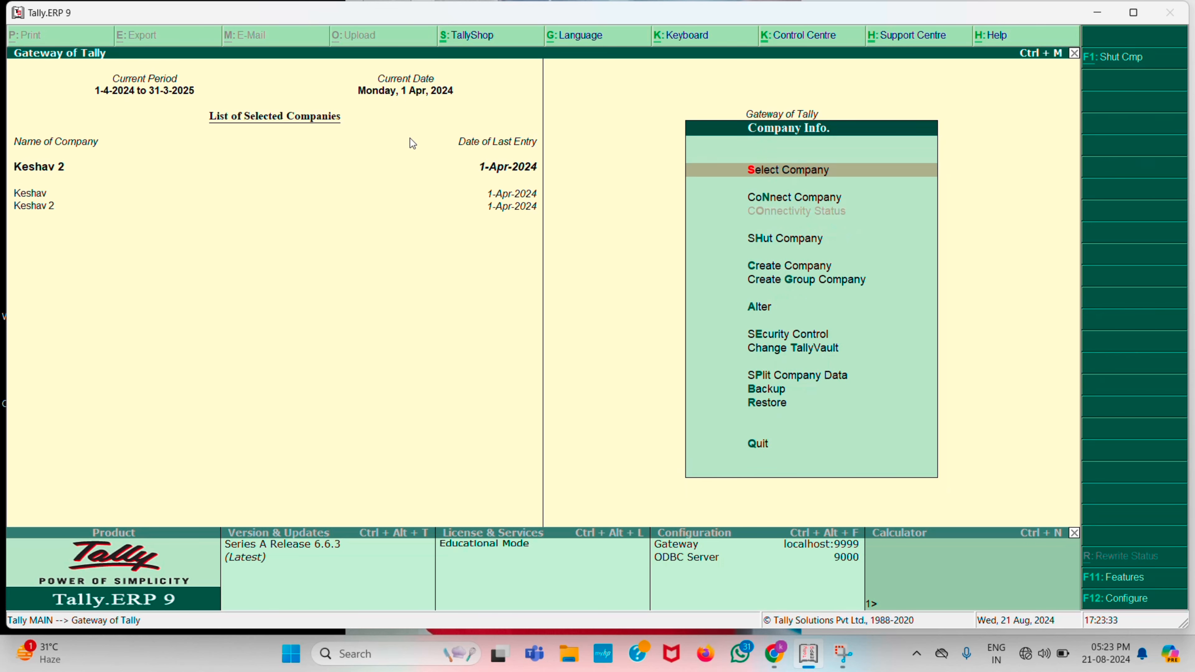
key(Down)
key(Down)
key(Down)
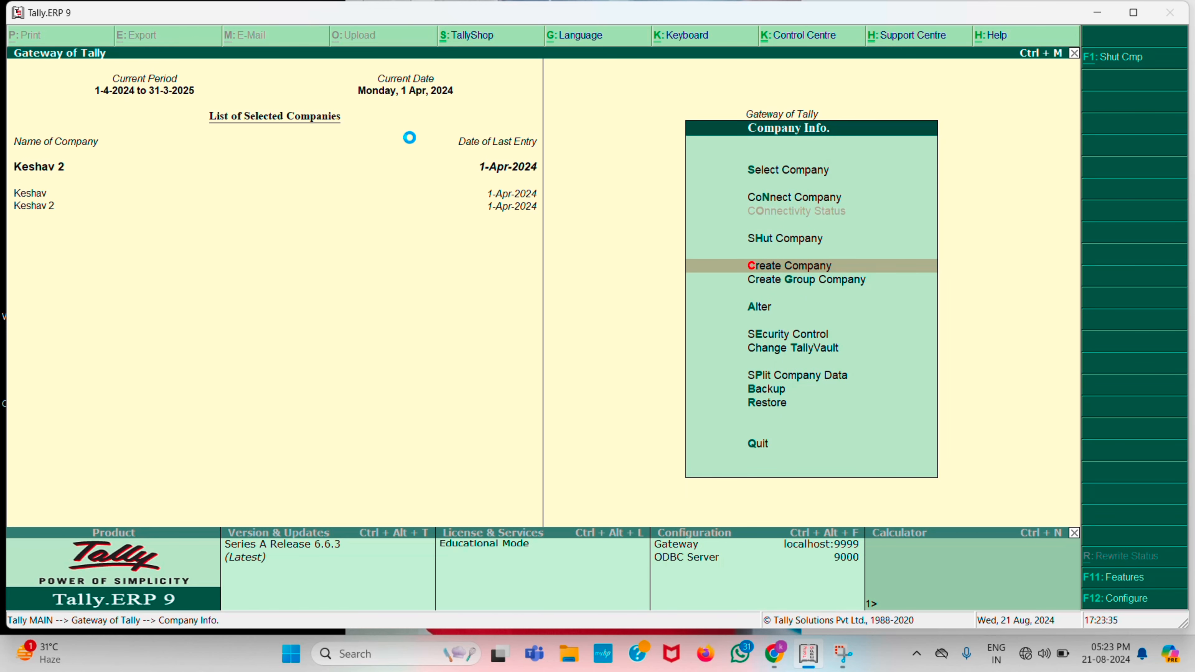
key(Return)
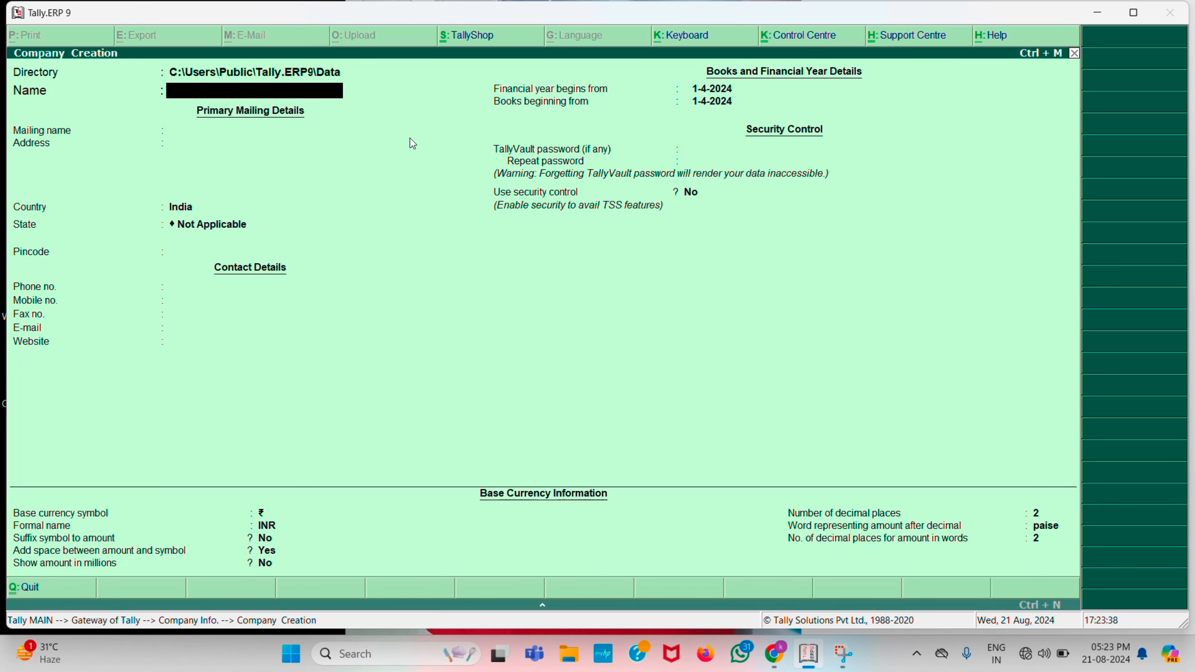
text(Keshav 3)
key(Return)
Step: Keep the default mailing name and country, set the state to Uttarakhand and save the company
key(Return)
key(Return)
key(Return)
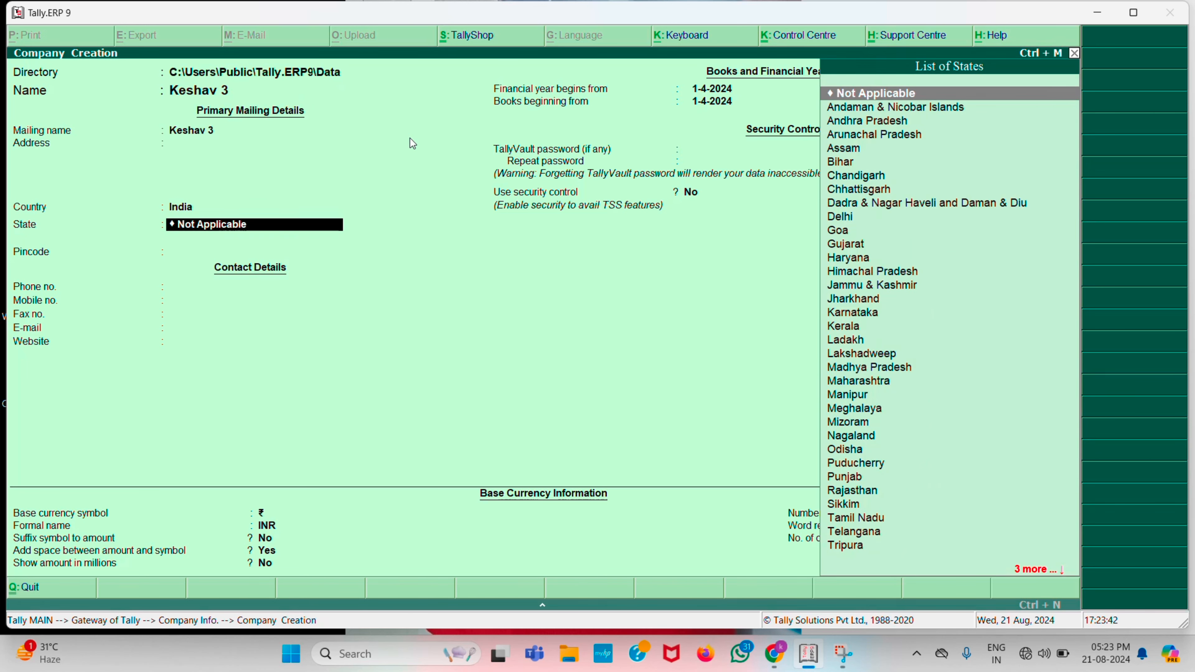
text(U)
key(Return)
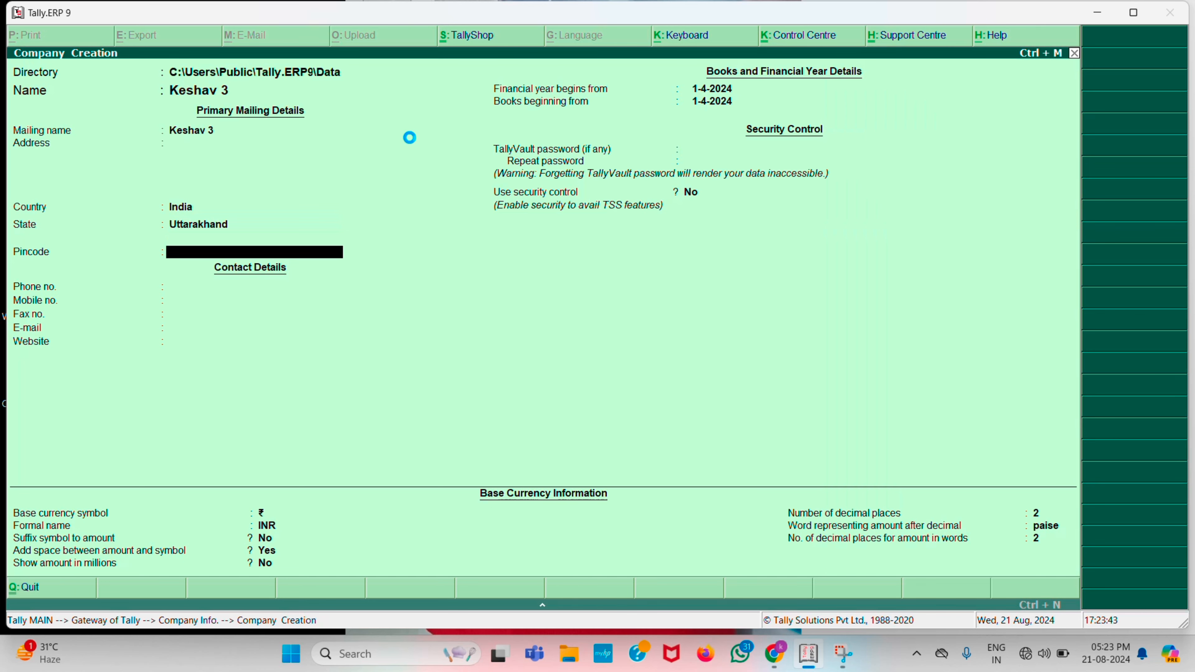
key(ctrl+a)
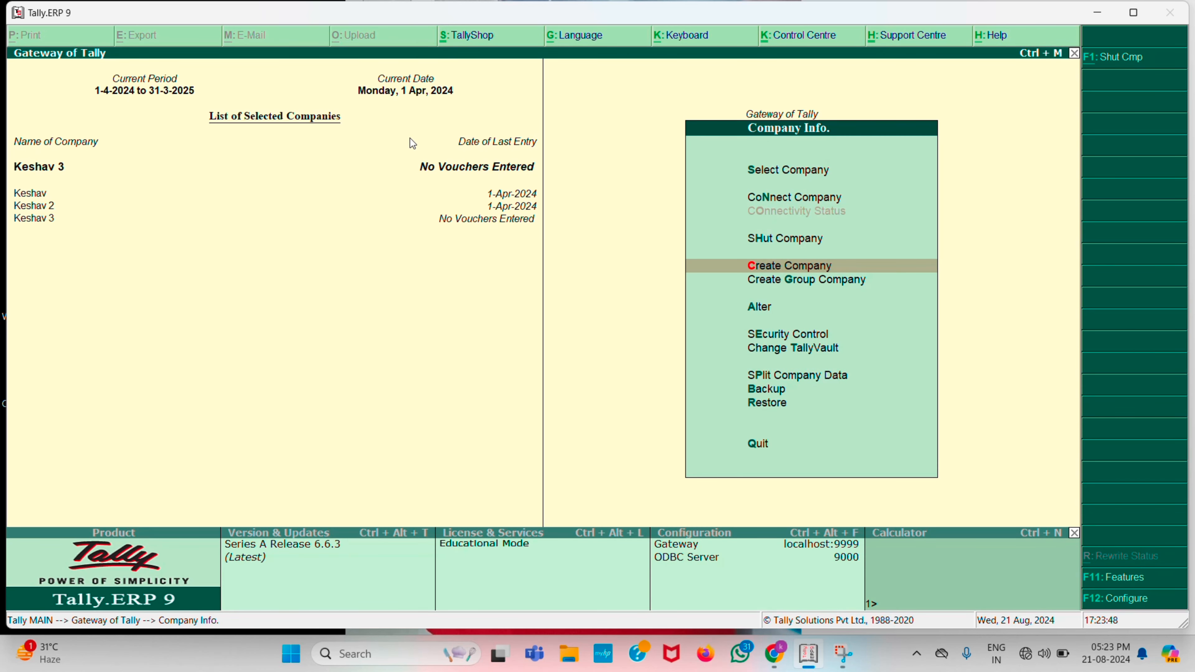
Step: Start a purchase voucher in Keshav 3 with supplier invoice number 48 dated 1-Apr-2024
key(Escape)
key(Down)
key(Return)
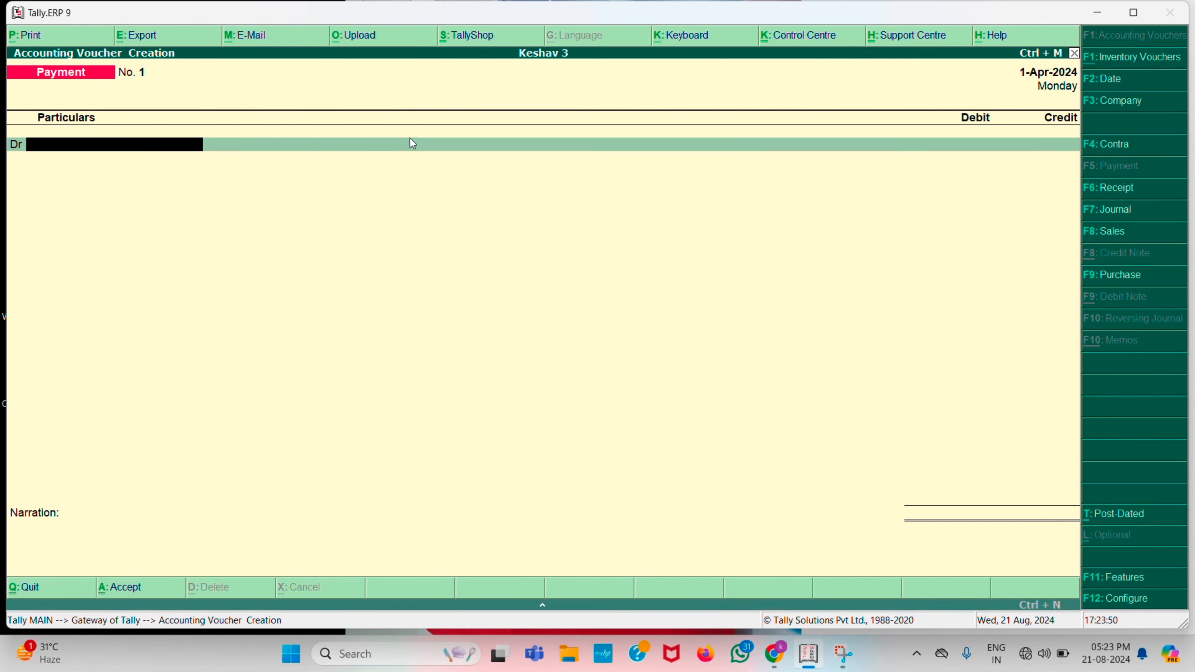
key(F9)
text(48)
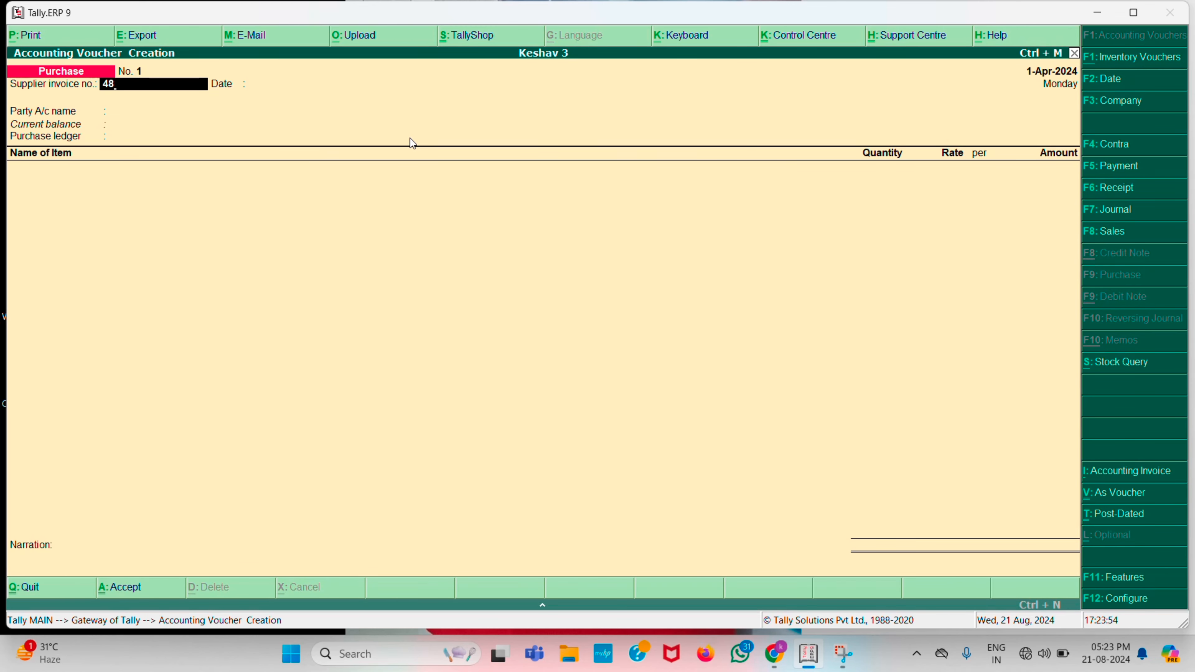
key(Return)
key(Return)
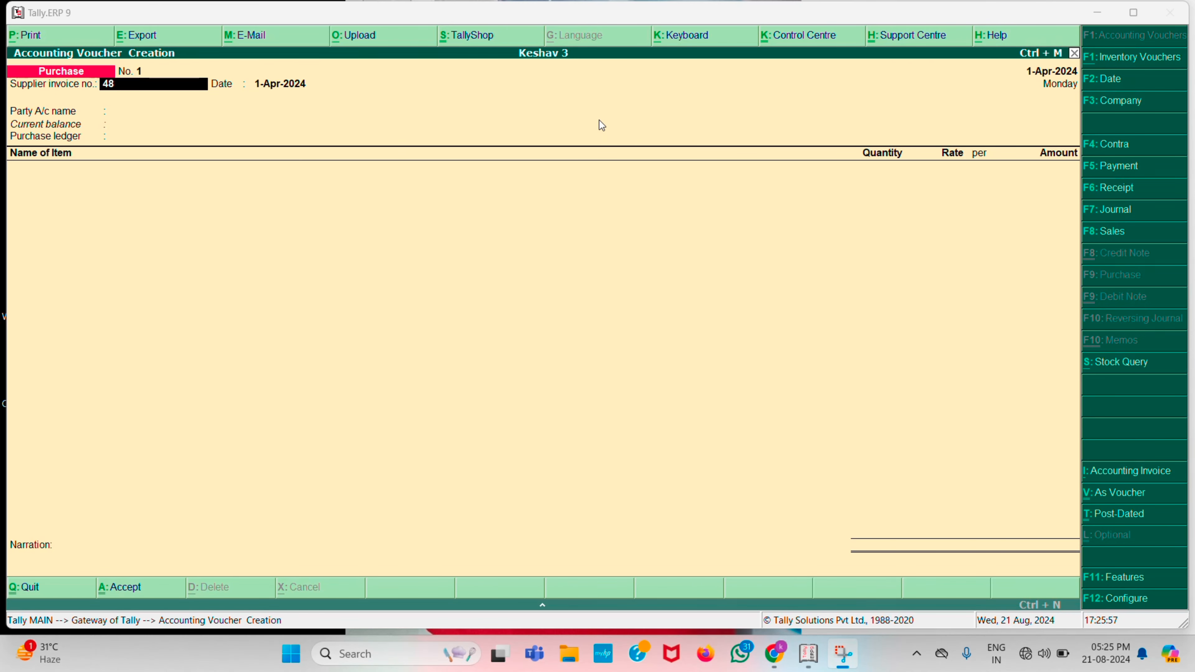
key(Return)
key(Return)
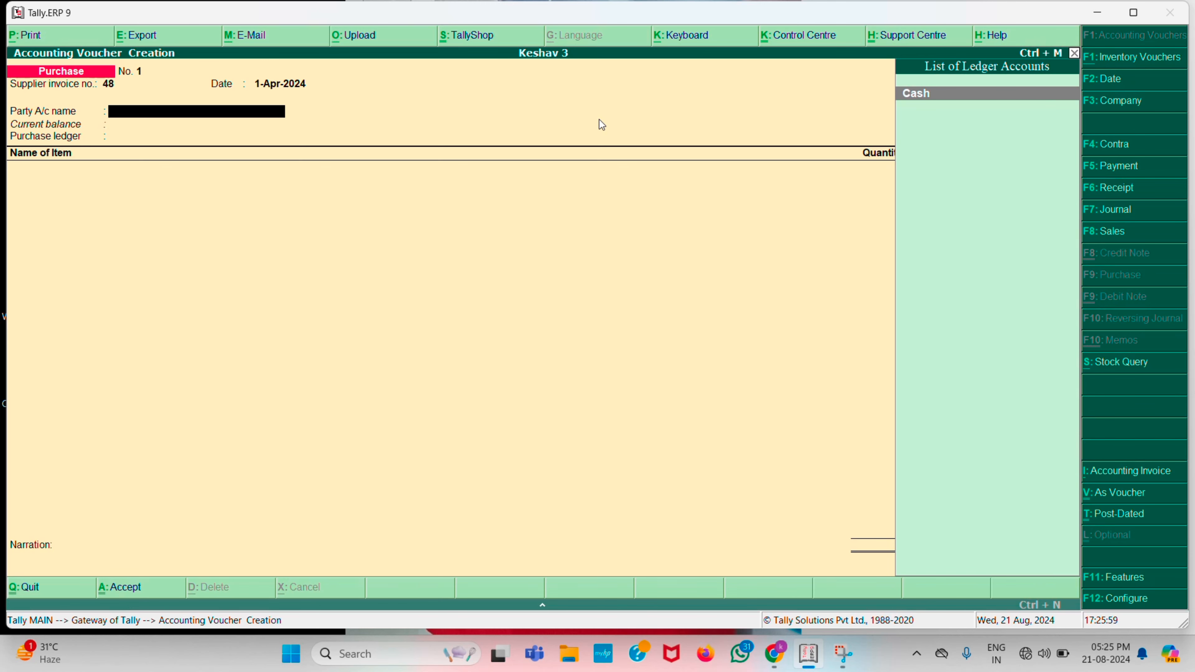
Step: Create a ledger with the supplier's name under Sundry Creditors as the purchase party and accept the default party details
key(alt+c)
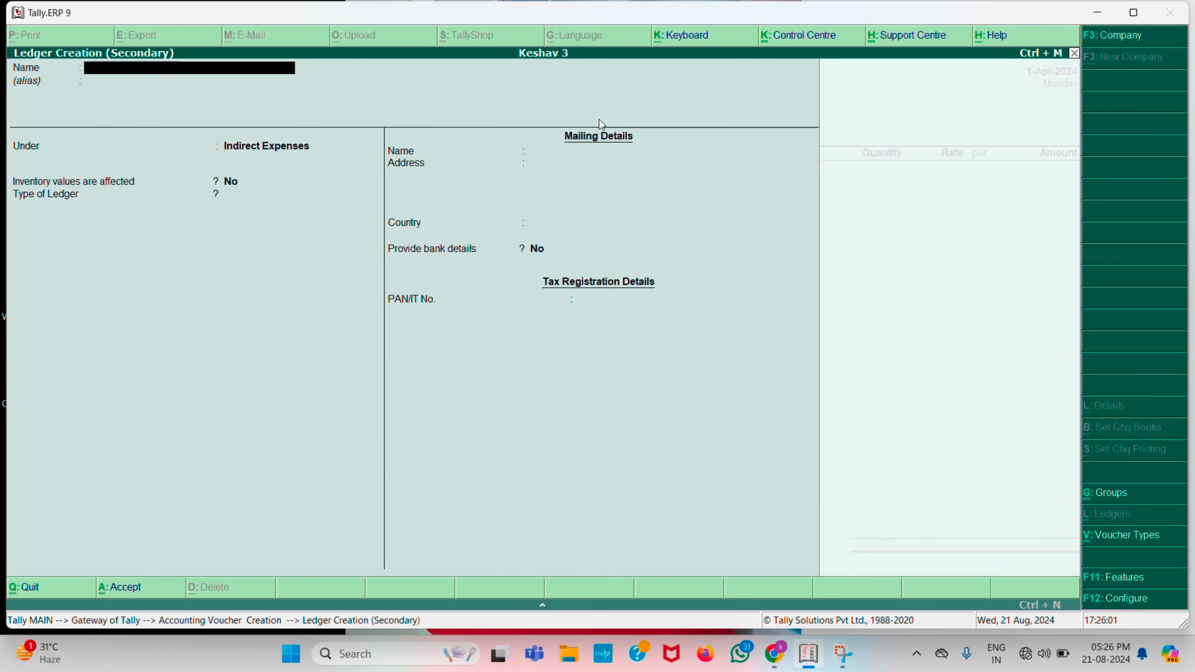
text(Rohsn)
key(Return)
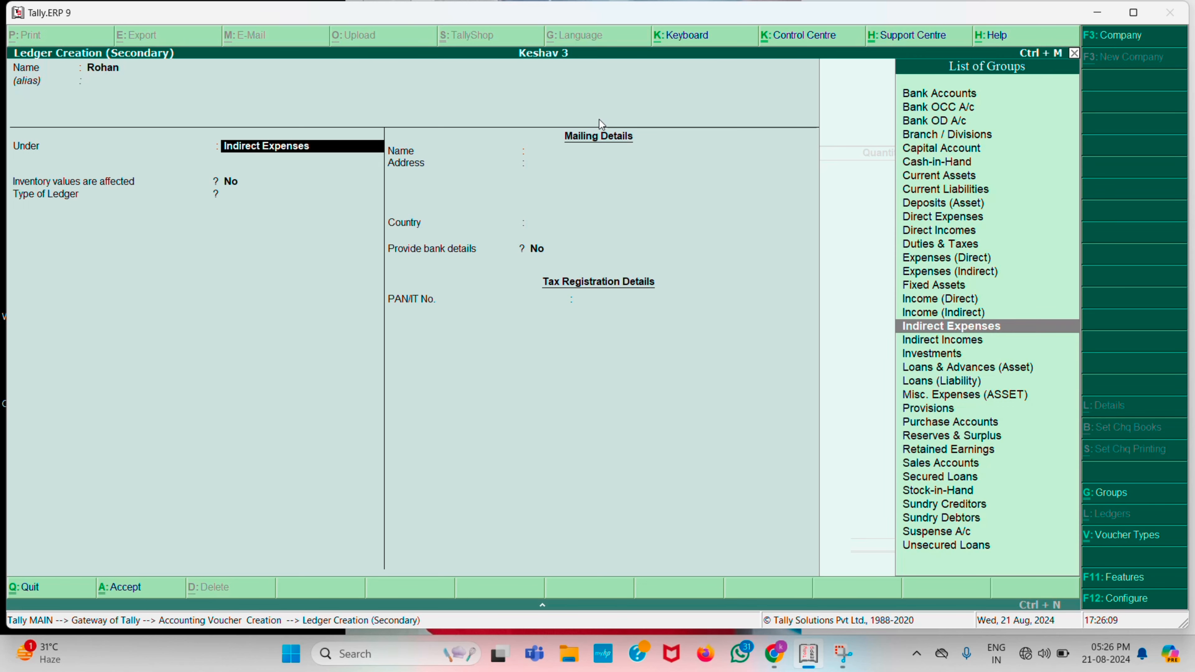
text(Sun)
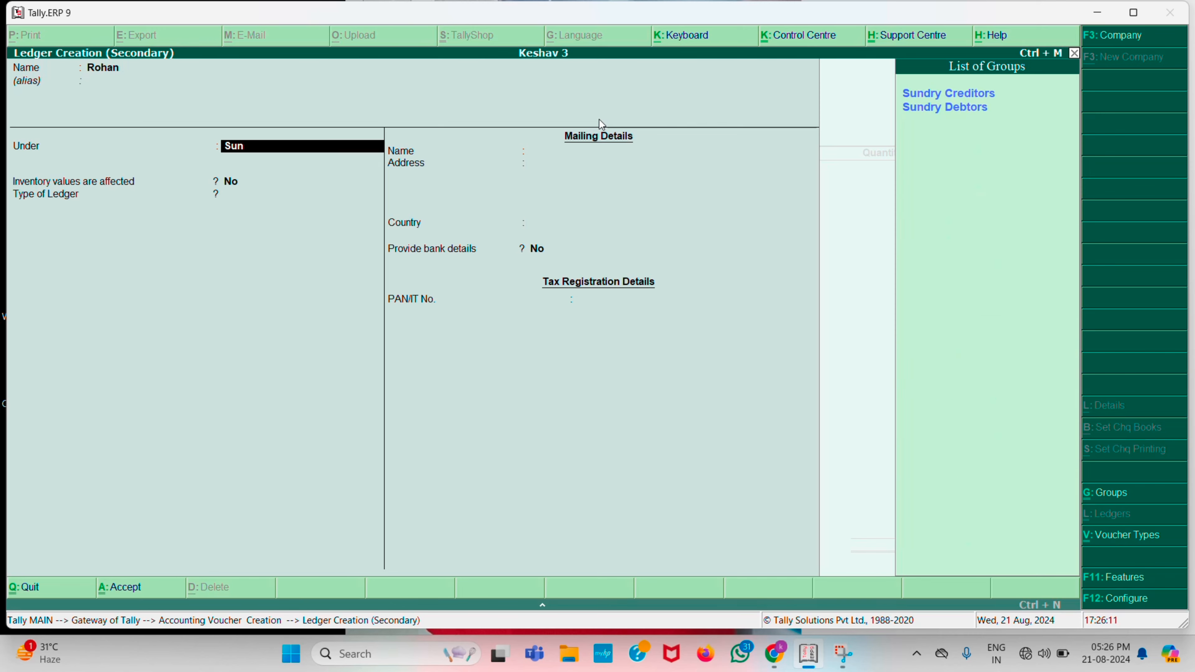
key(ctrl+a)
key(Return)
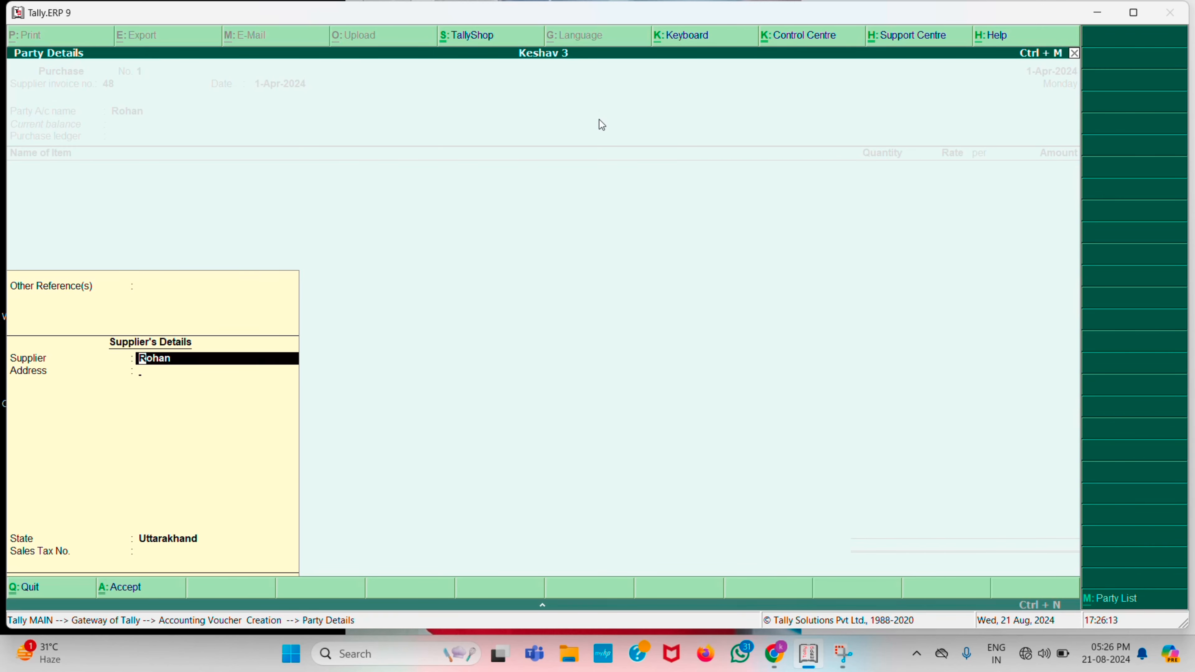
key(Return)
key(Return)
key(Return)
key(Return)
Step: Create a ledger named Purchase under Purchase Accounts and use it as the voucher's purchase ledger
key(alt+c)
text(Purchase)
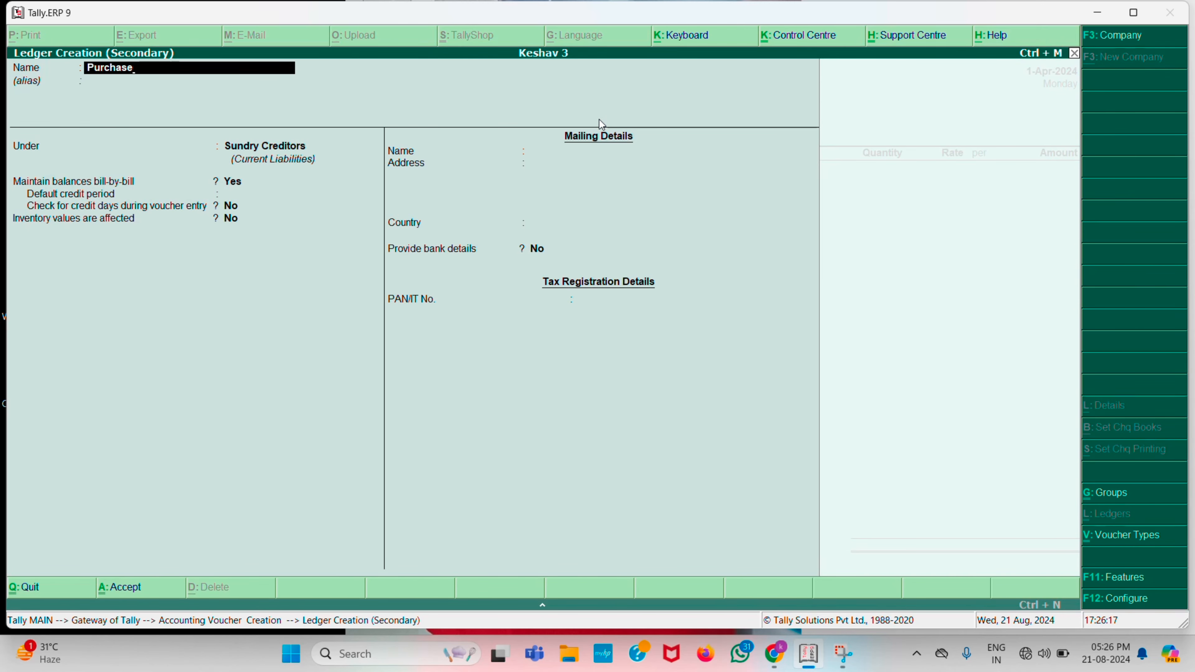
key(Return)
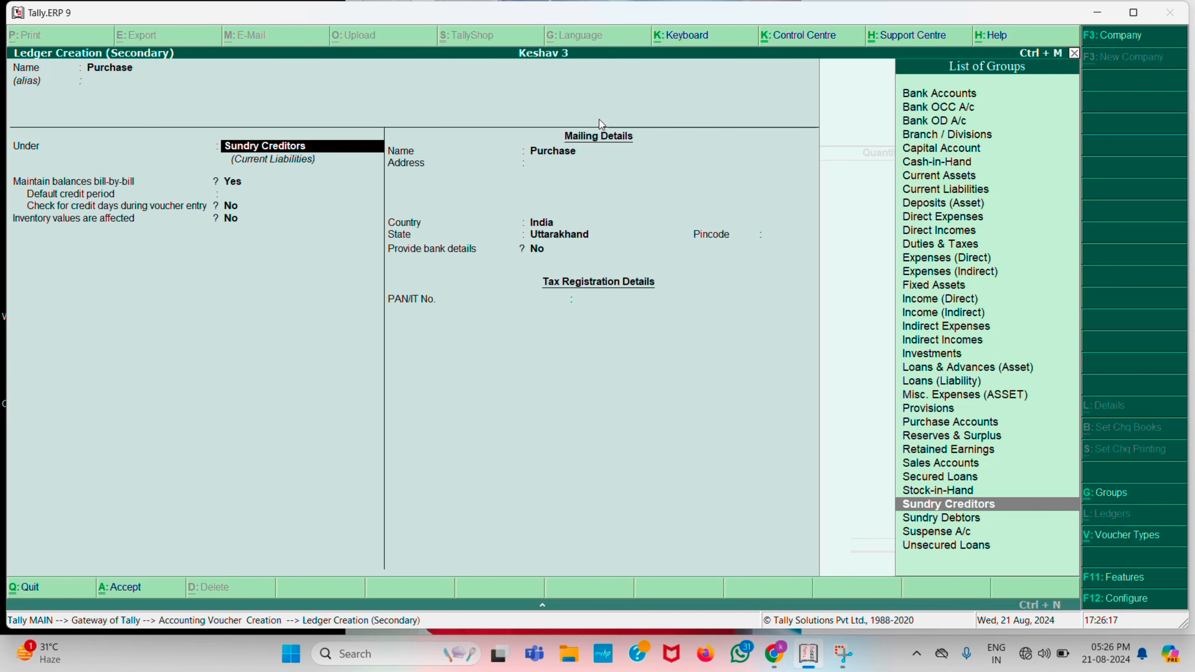
text(p)
key(Return)
key(ctrl+a)
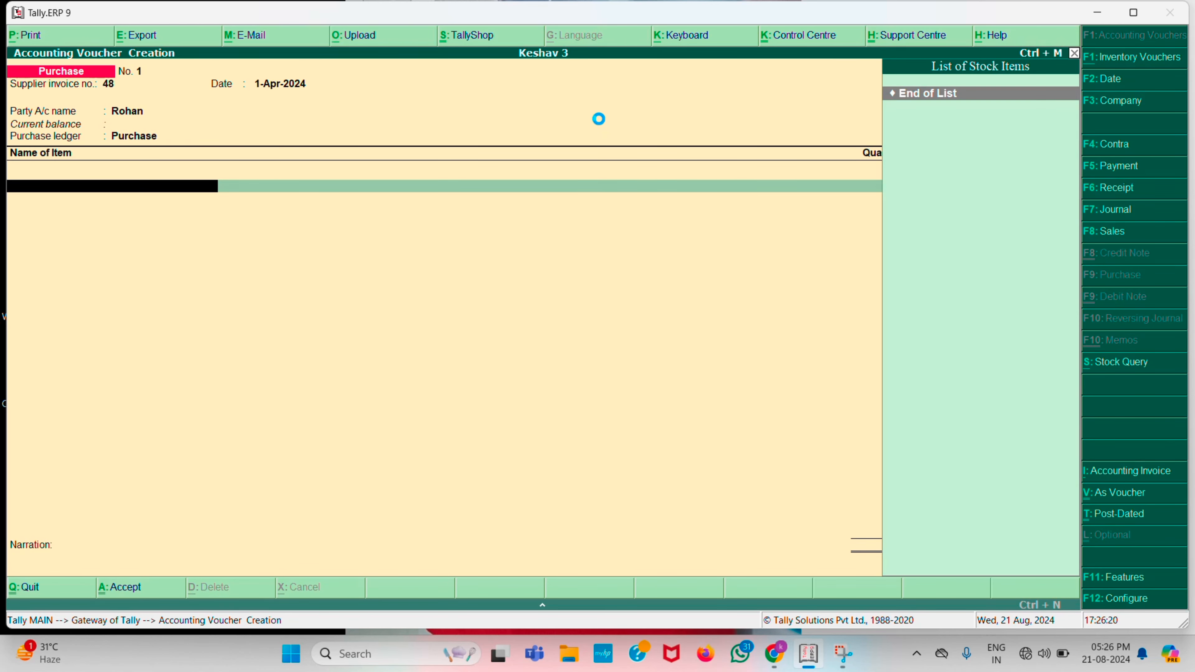
Step: Start a new stock item named Phone's under Primary for the purchase voucher
key(alt+c)
text(Pho)
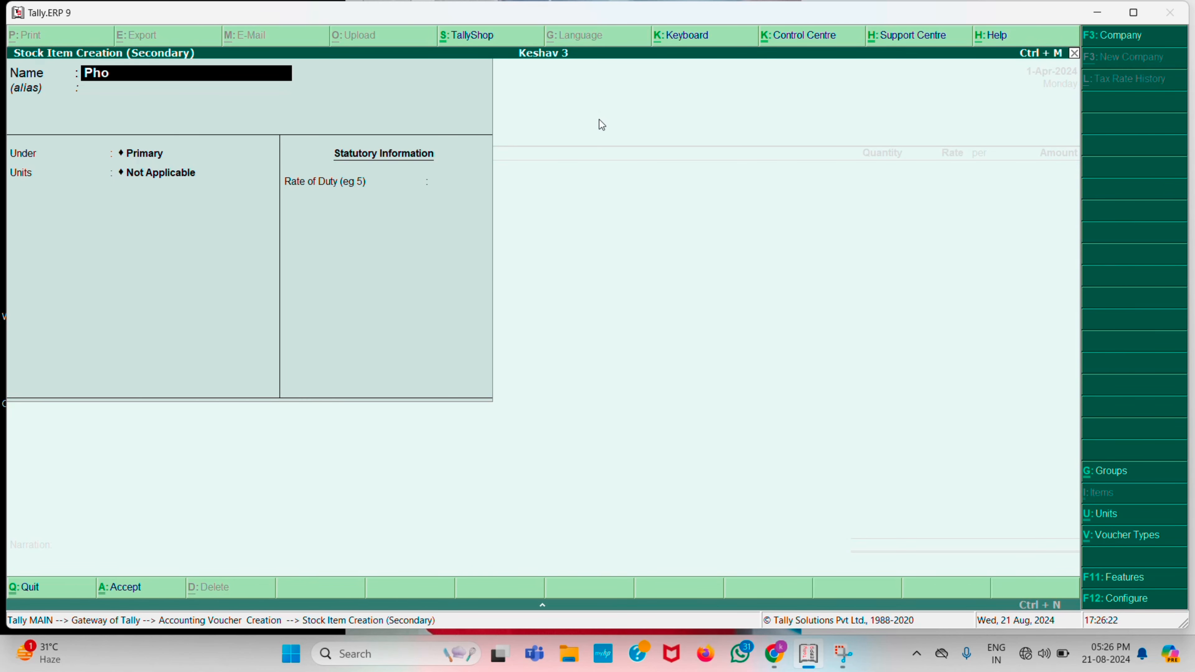
text(ne's)
key(Return)
key(Return)
key(Return)
key(super+c)
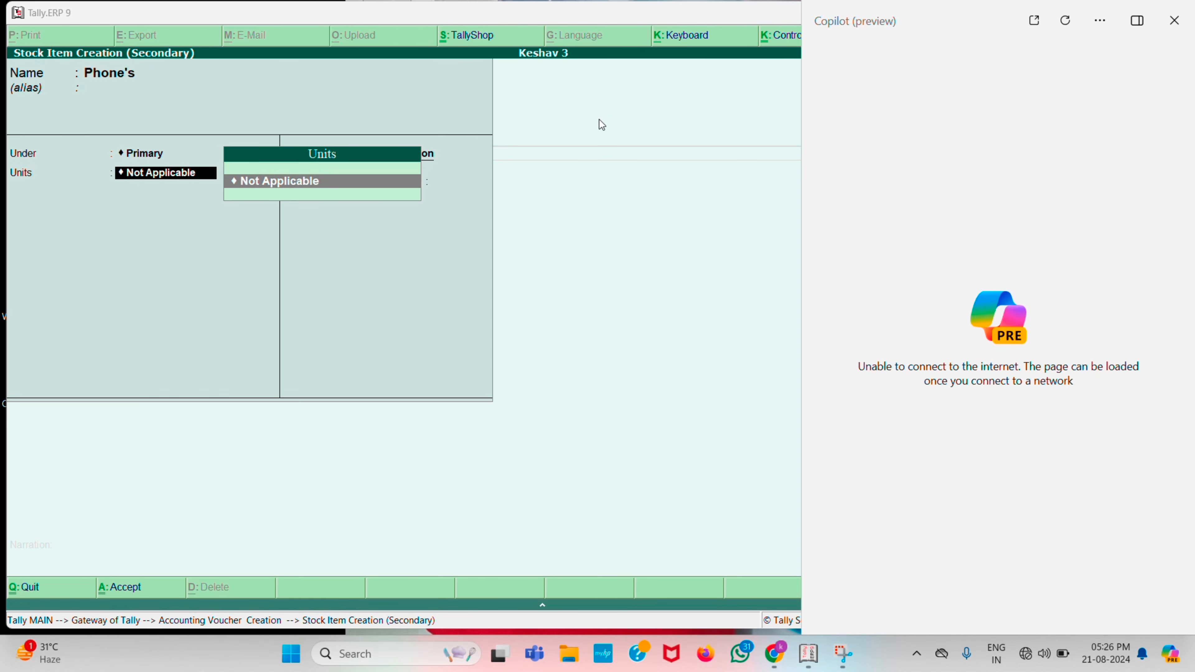
key(super+c)
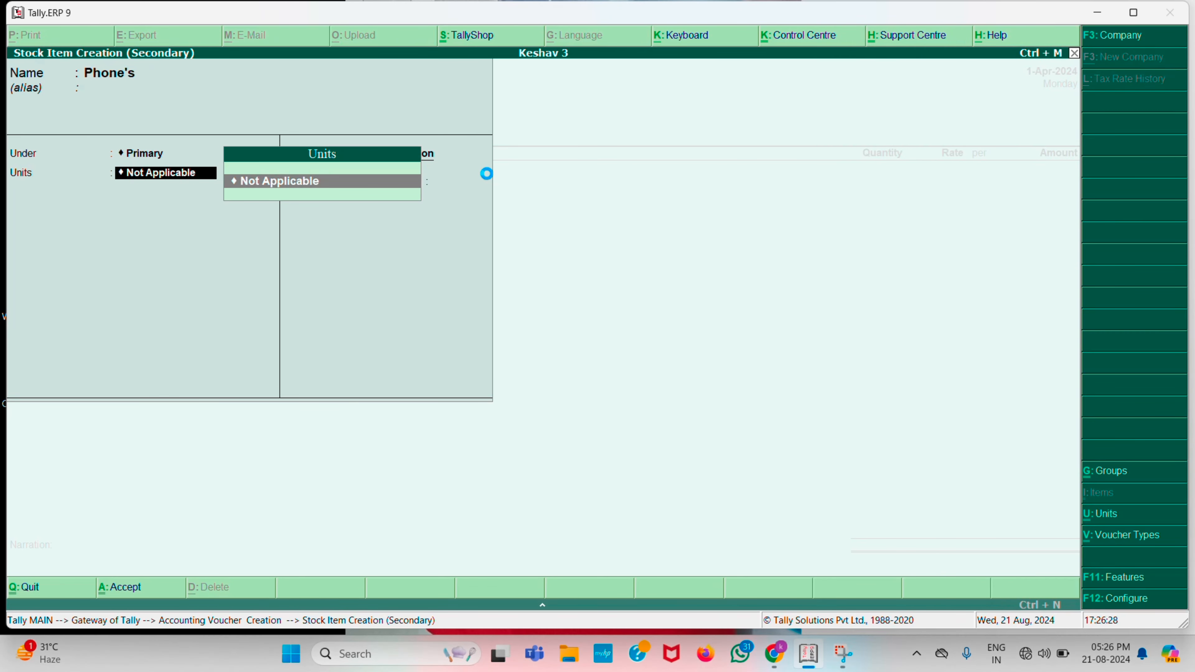
Step: Create the unit pcs for the Phone's stock item and save the item
key(alt+c)
text(pcs)
key(Return)
key(Return)
key(Return)
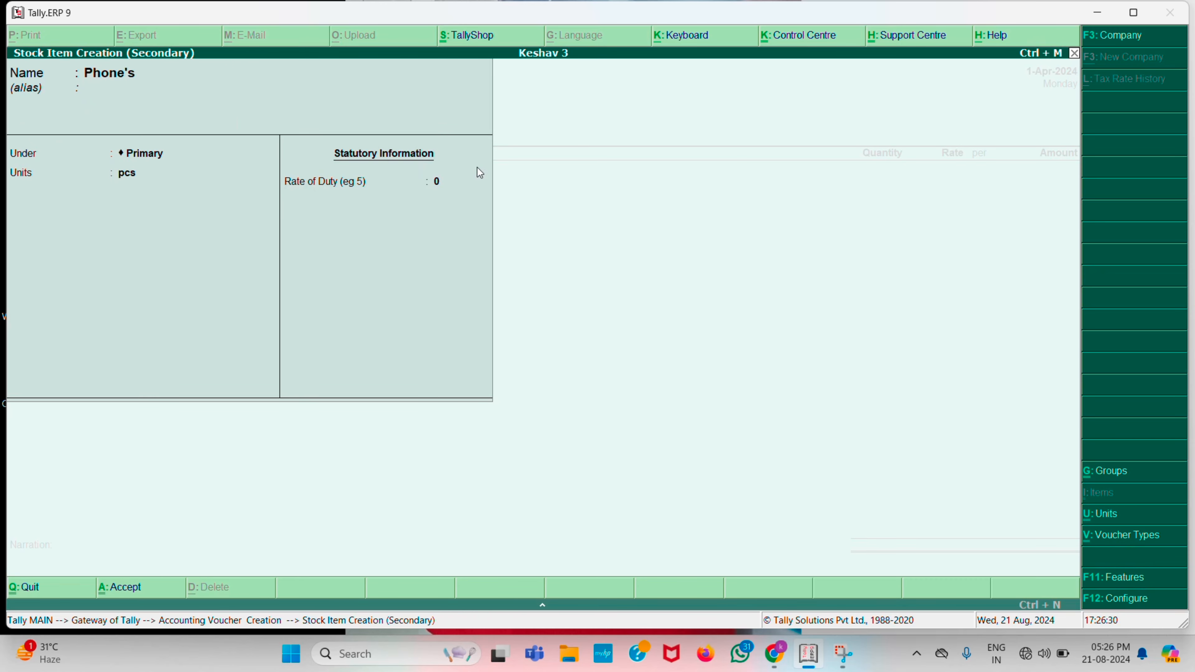
key(Return)
key(Return)
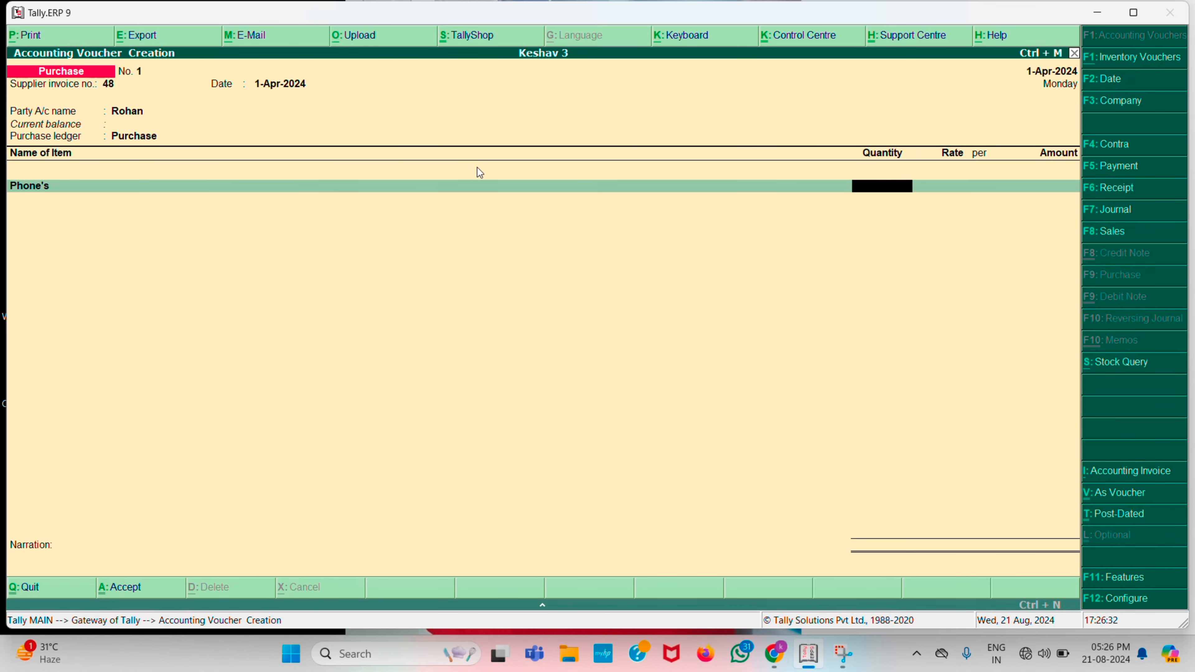
Step: Enter a quantity of 5 pcs at a rate of 45,000 for Phone's and save the purchase voucher
text(5)
key(Return)
text(45000)
key(Return)
key(Return)
key(Return)
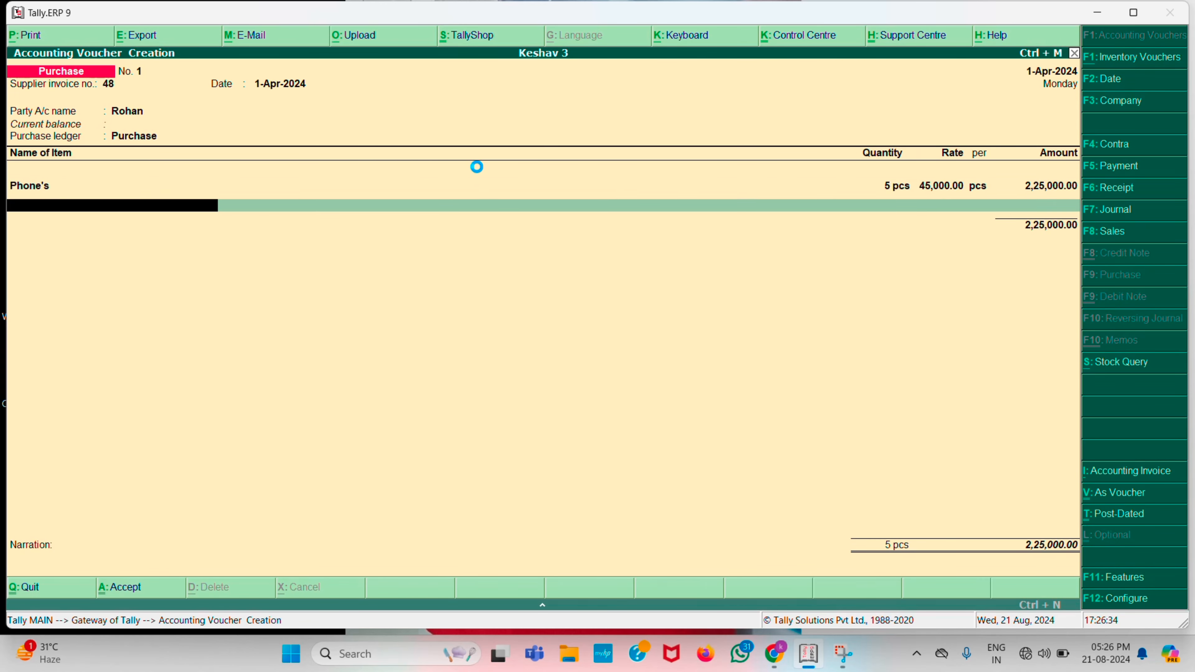
key(Return)
key(Return)
key(Return)
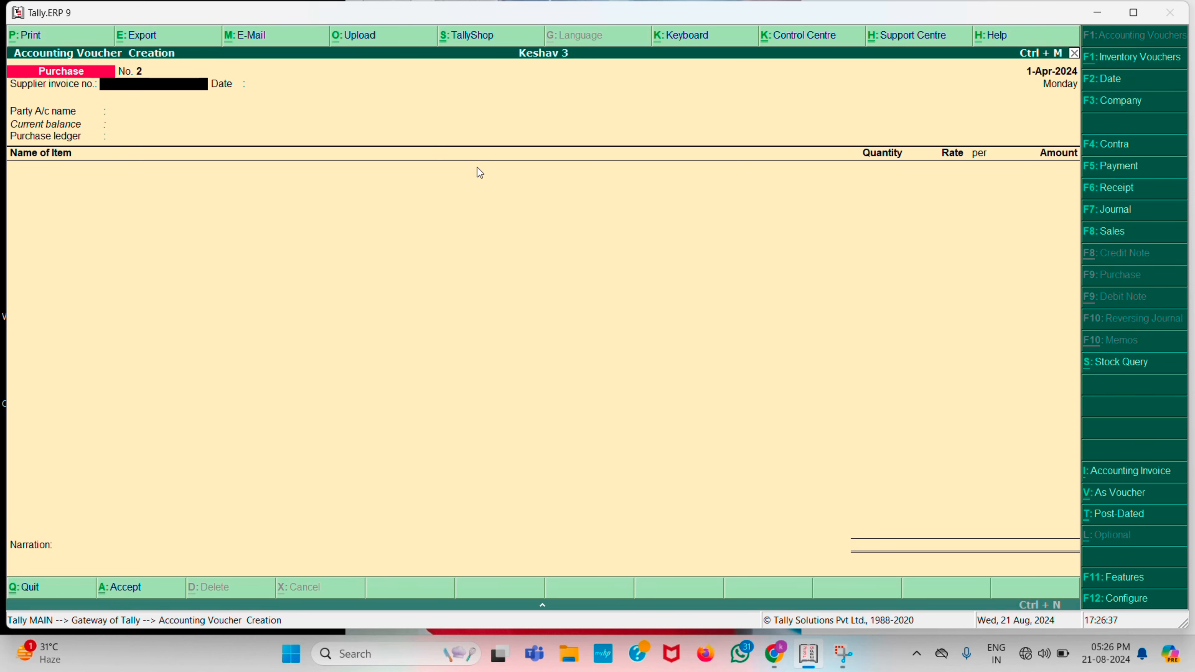
Step: Start a sales voucher with reference number 232
key(F8)
text(232)
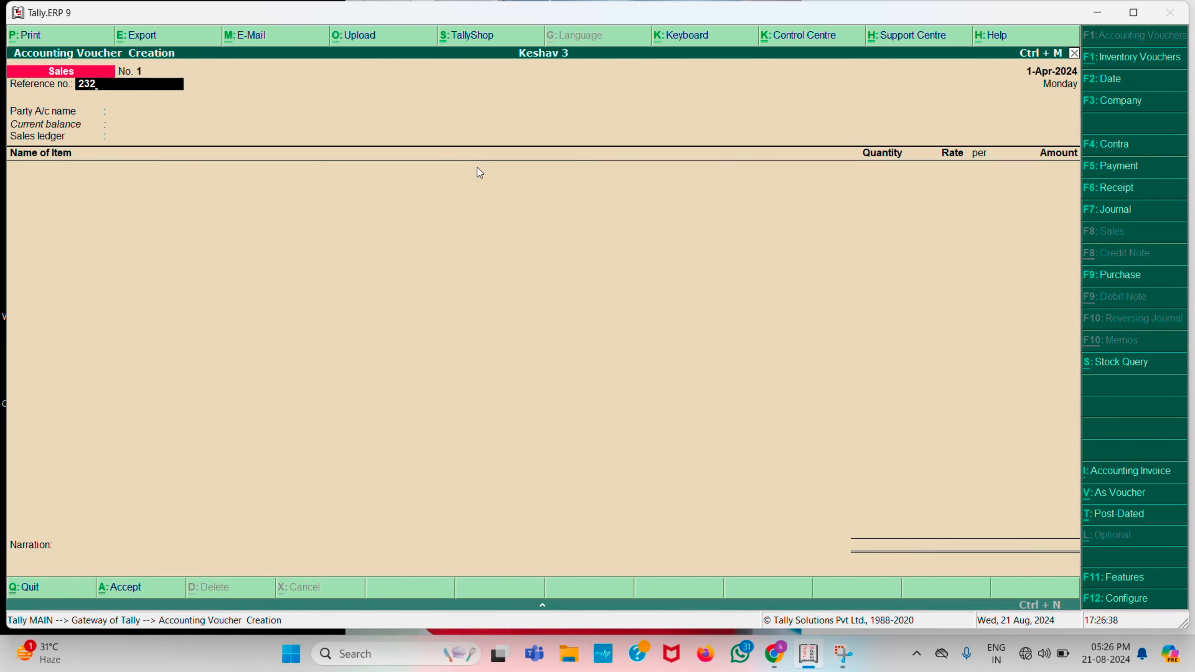
key(Return)
Step: Create a ledger with the customer's name under Sundry Debtors as the sales party and accept the default party details
key(alt+c)
text(Aman)
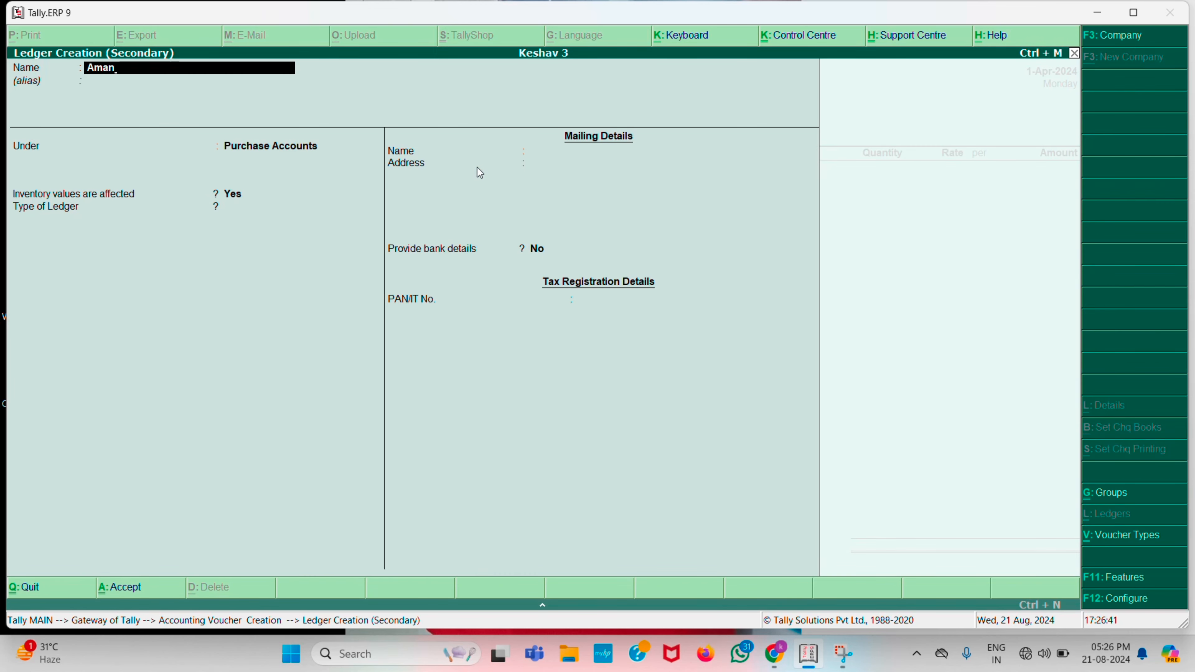
key(Return)
text(Sun)
key(Down)
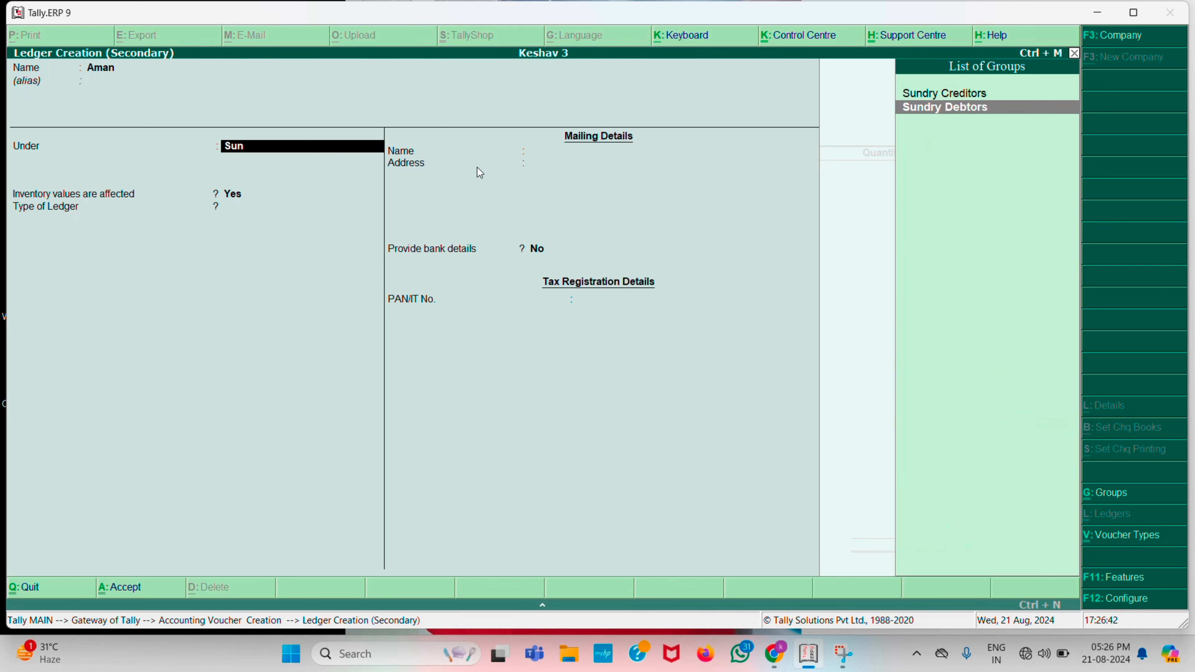
key(Return)
key(ctrl+a)
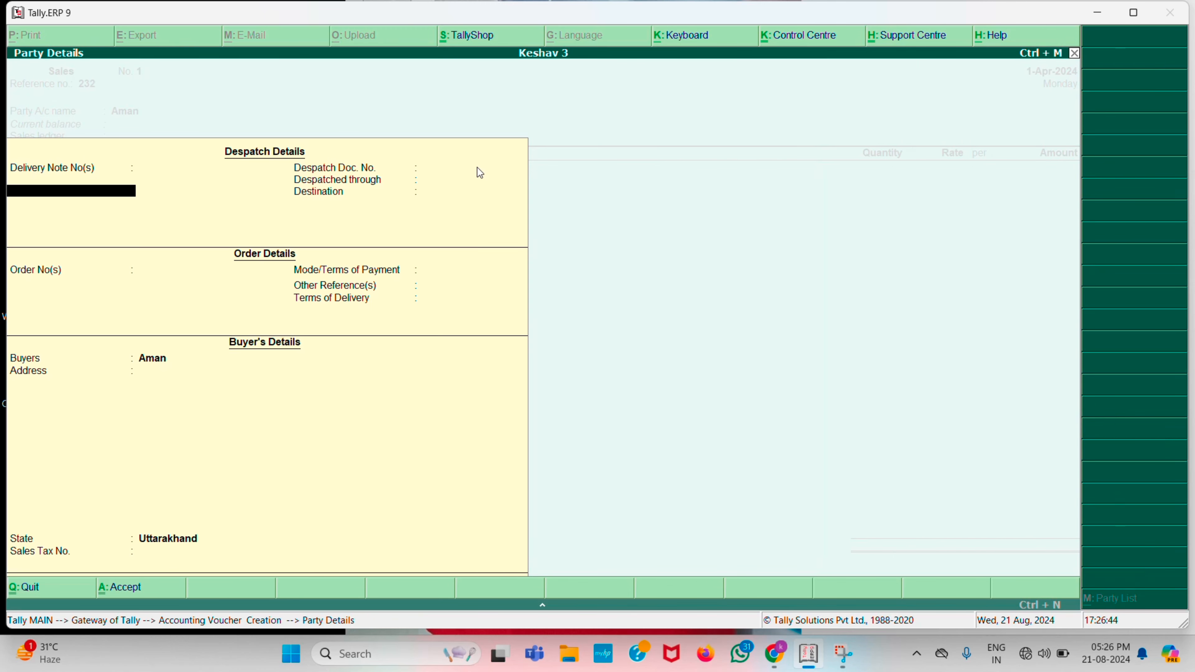
key(ctrl+a)
Step: Create a ledger named Sales under Sales Accounts and use it as the voucher's sales ledger
key(alt+c)
text(Sales)
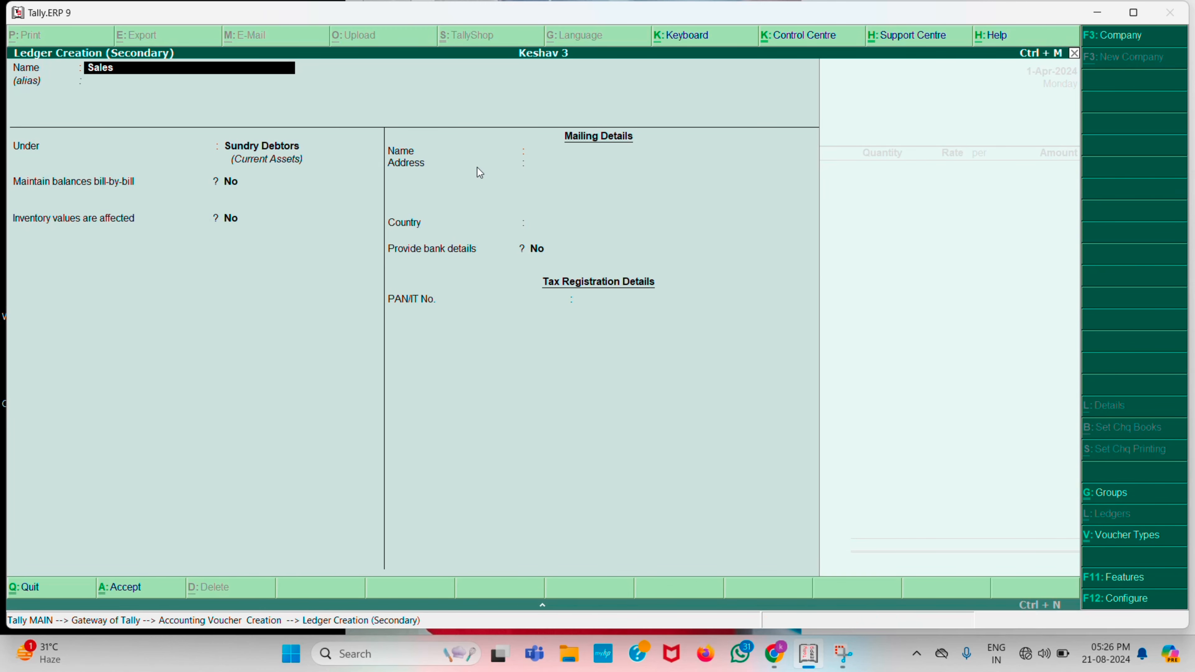
key(Return)
key(Return)
text(Sa)
key(Return)
key(ctrl+a)
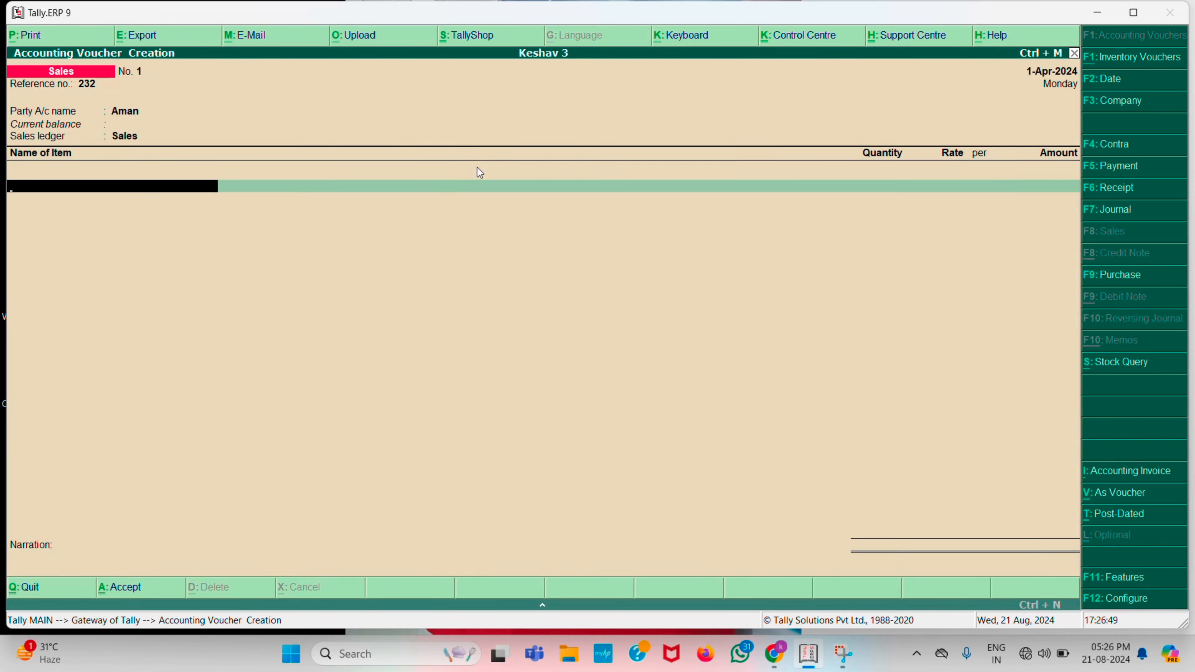
Step: Sell 4 pcs of Phone's at a rate of 65,000, save the sales voucher and leave voucher entry
key(Return)
text(4)
key(Return)
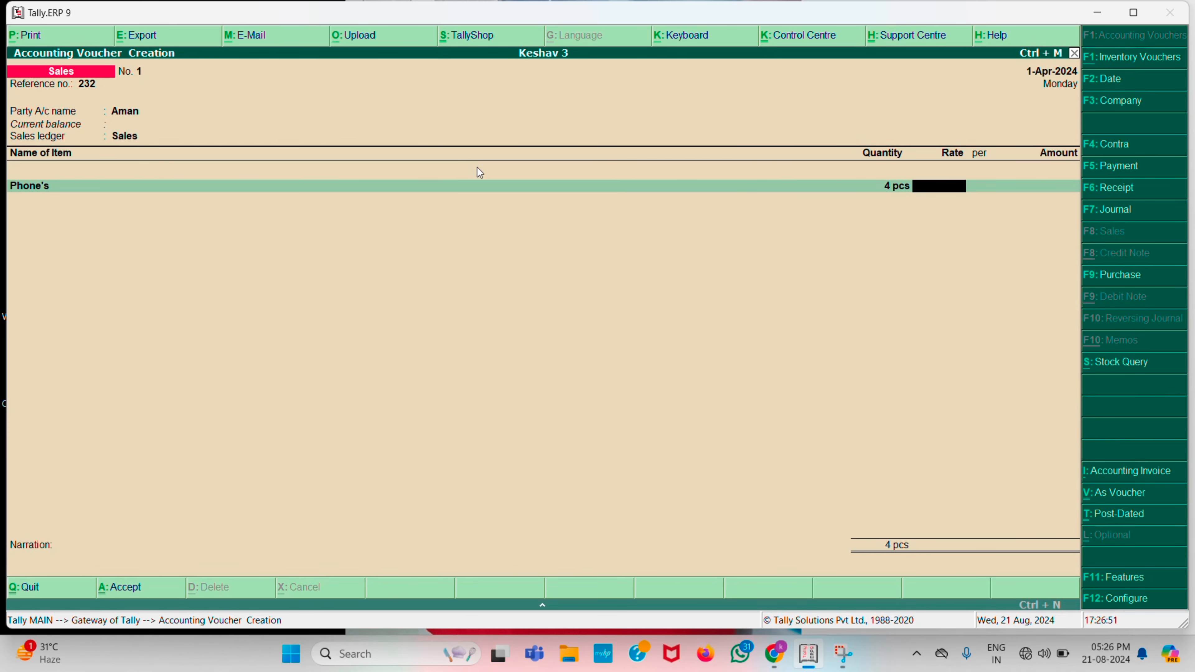
text(65000)
key(Return)
key(Return)
key(Return)
key(Return)
key(Return)
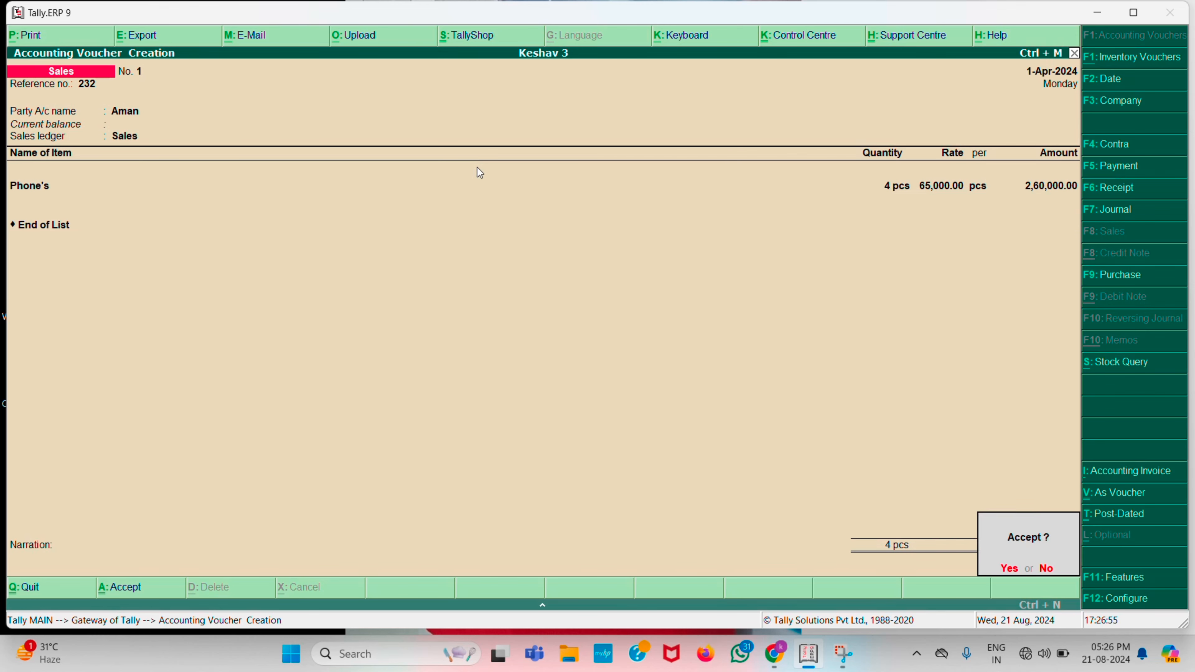
key(y)
key(Escape)
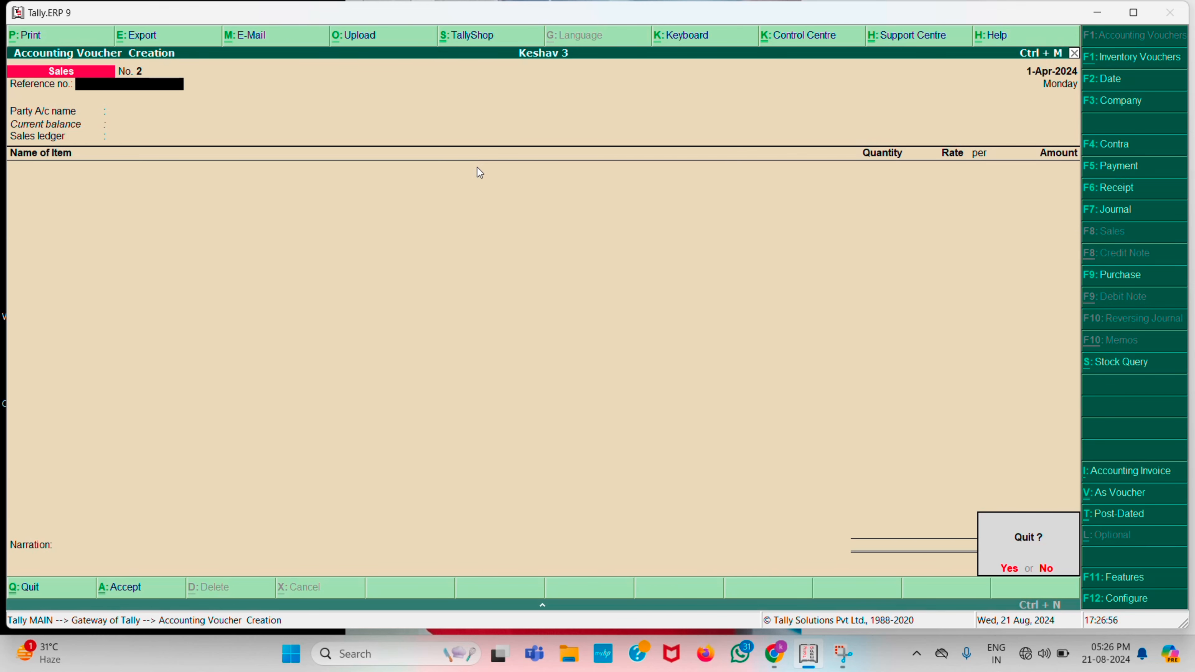
key(y)
Step: Examine the purchase, sales, closing stock and nett profit lines of Keshav 3's Profit & Loss account, and close the report
key(Down)
key(Down)
key(Down)
key(Down)
key(Down)
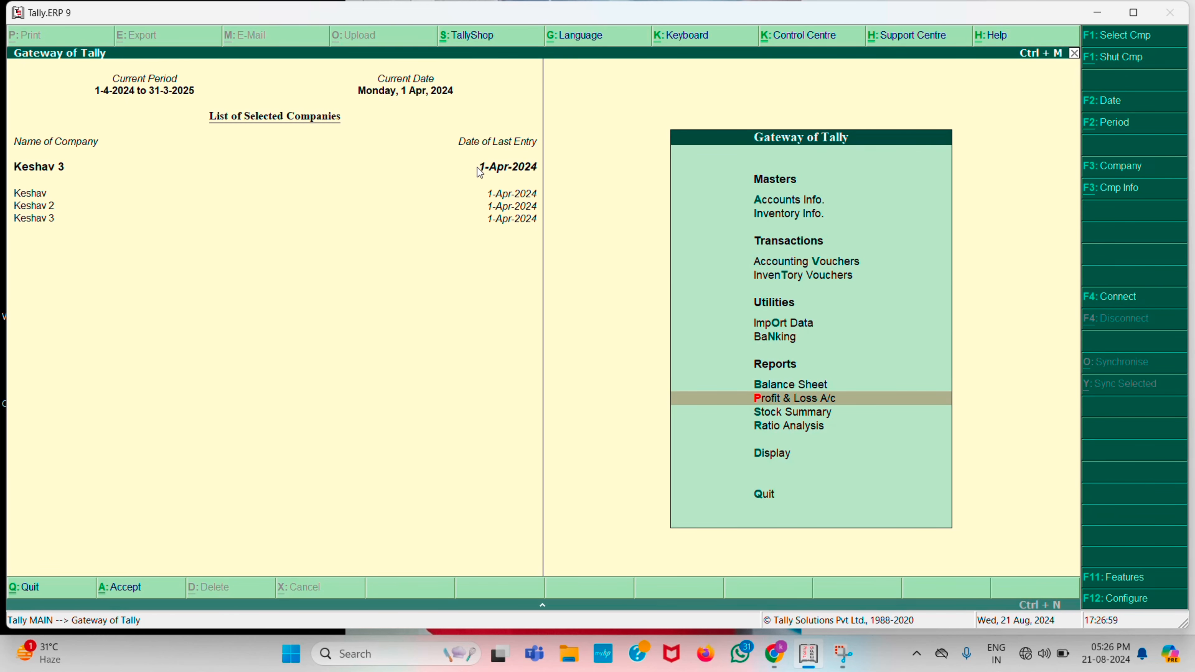
key(Return)
key(Down)
key(Down)
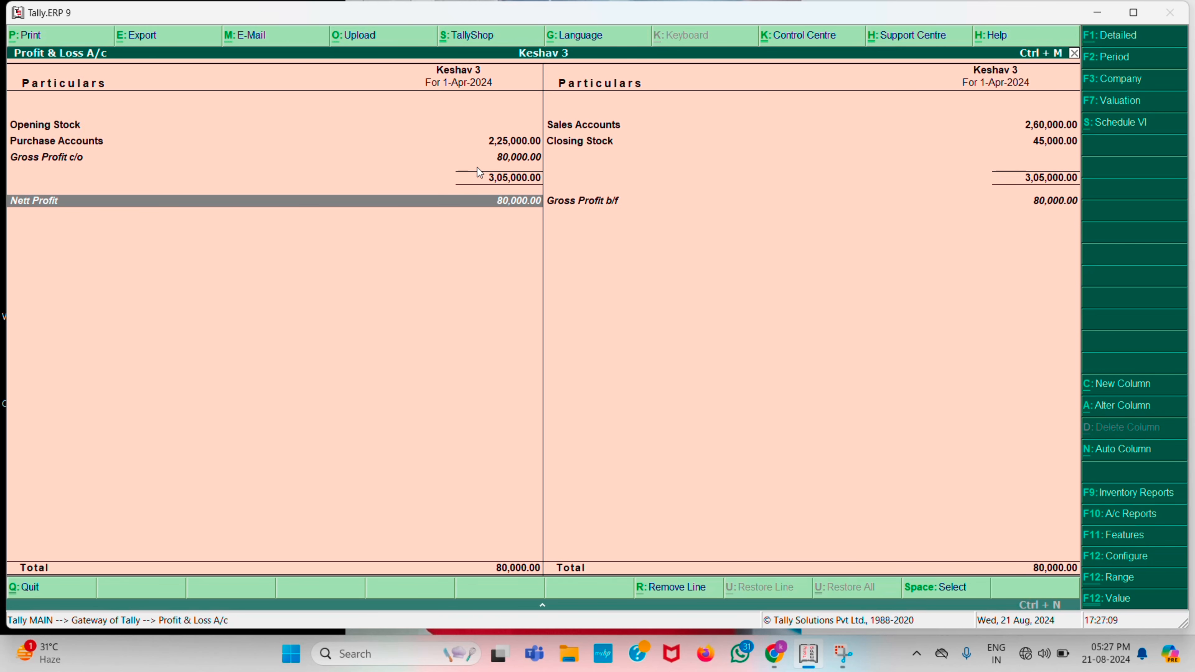
key(Escape)
key(Escape)
key(Escape)
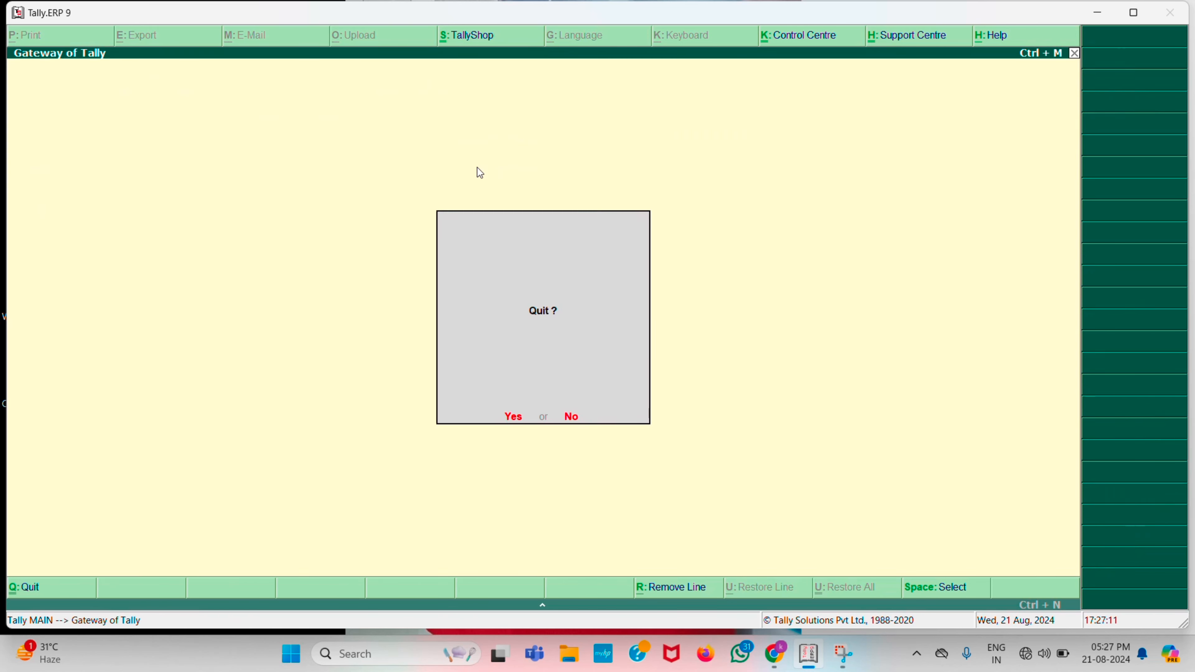
key(Down)
key(Down)
key(Down)
key(Down)
key(Down)
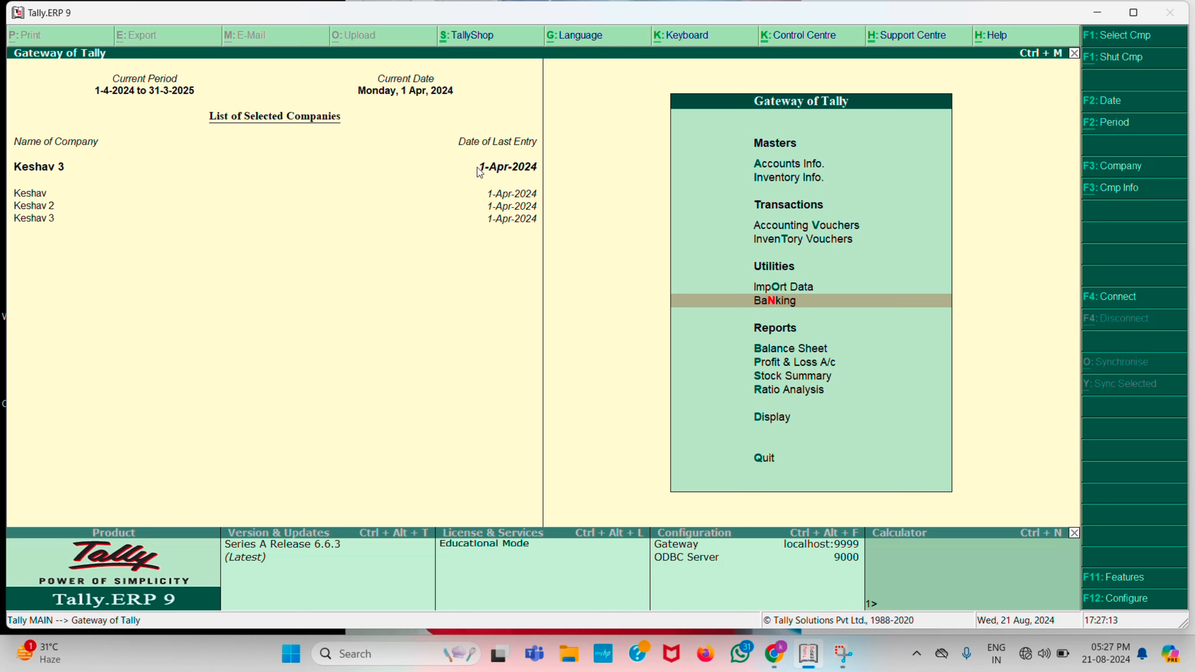
Step: Start creating a group company and name it Keshav Utec
key(alt+F3)
key(Down)
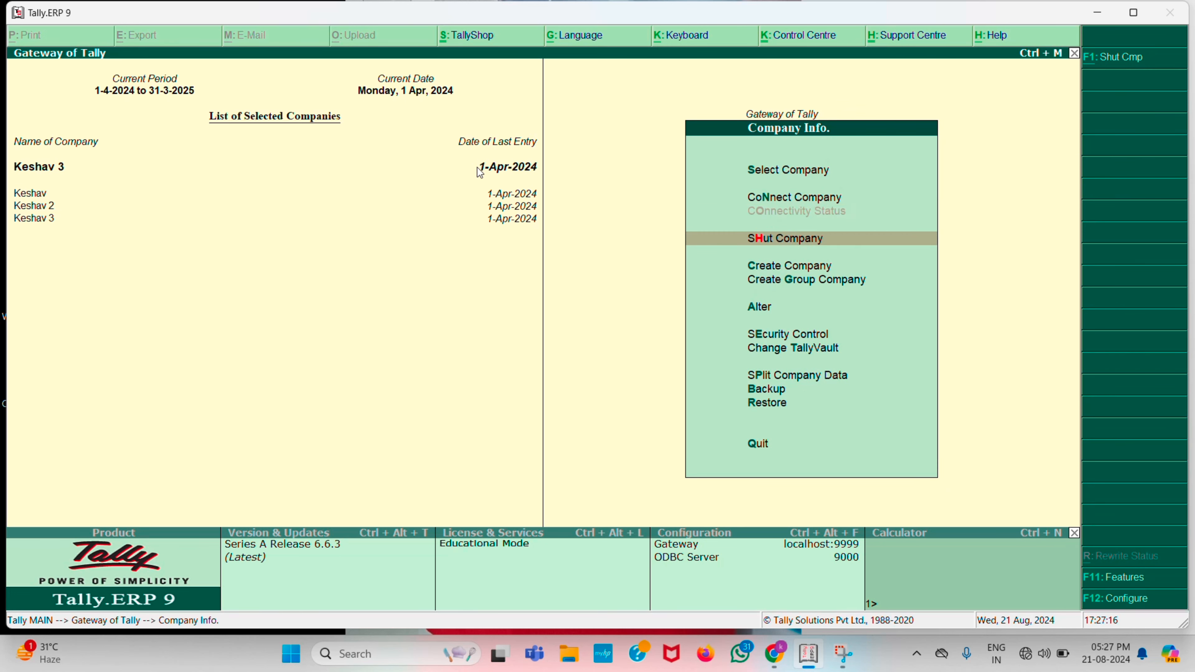
key(Down)
key(Down)
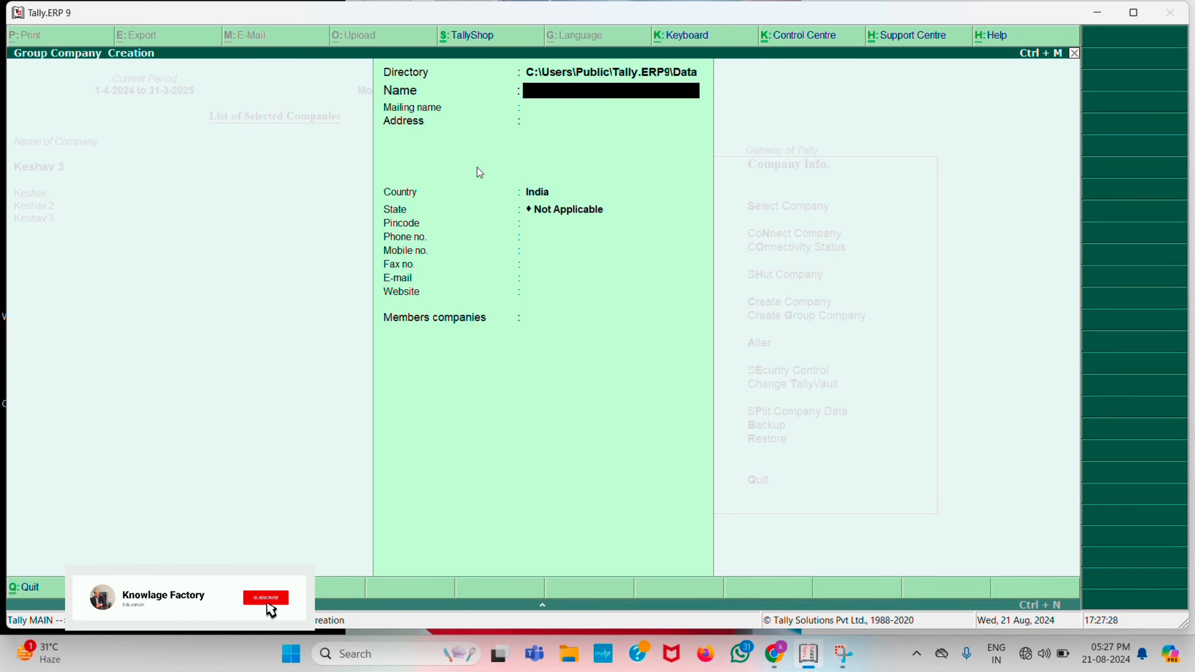
text(Keshav U)
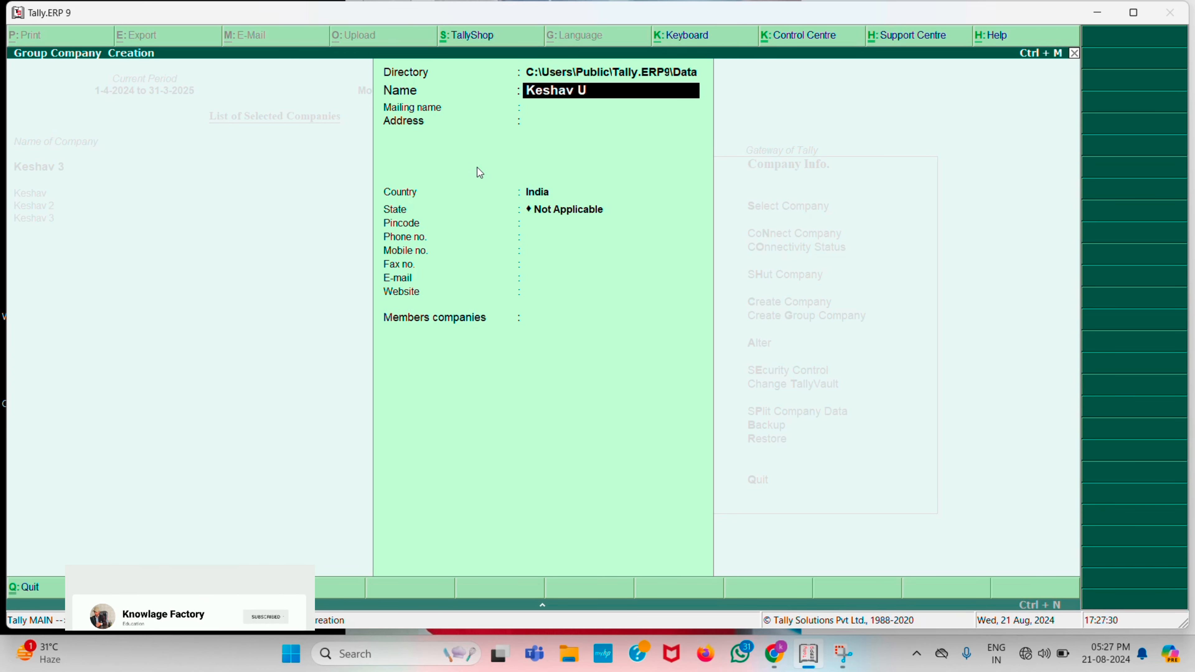
text(tec)
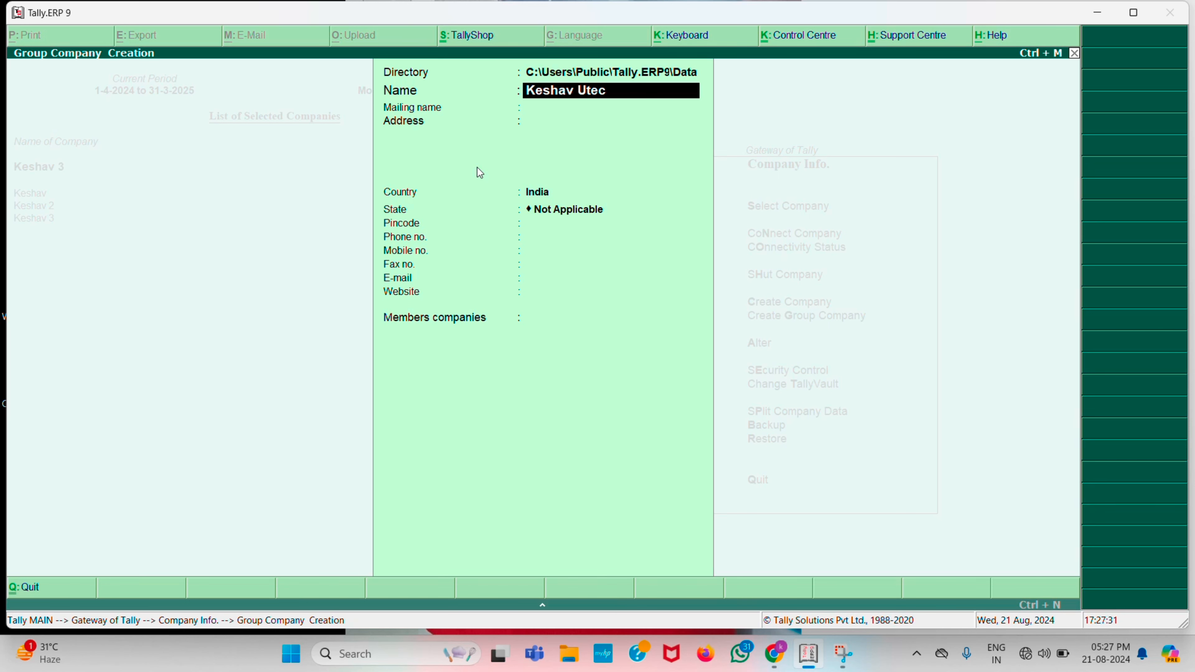
key(Return)
Step: Fill in the group company's address
text(Har)
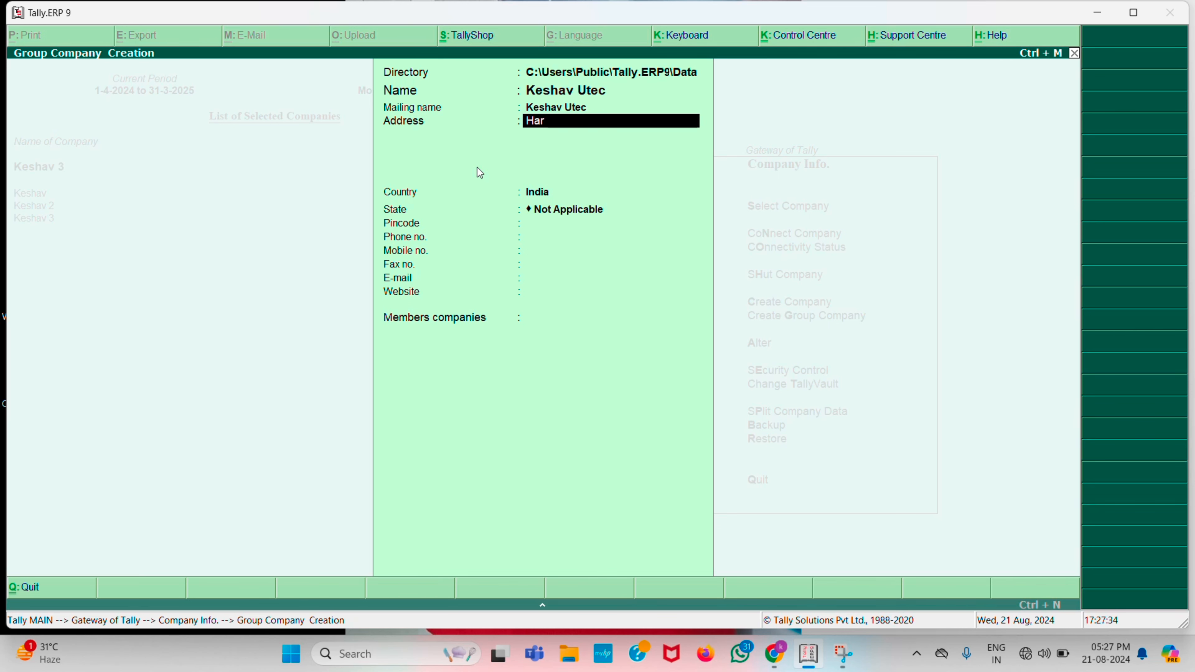
text(idwar)
key(Return)
key(Return)
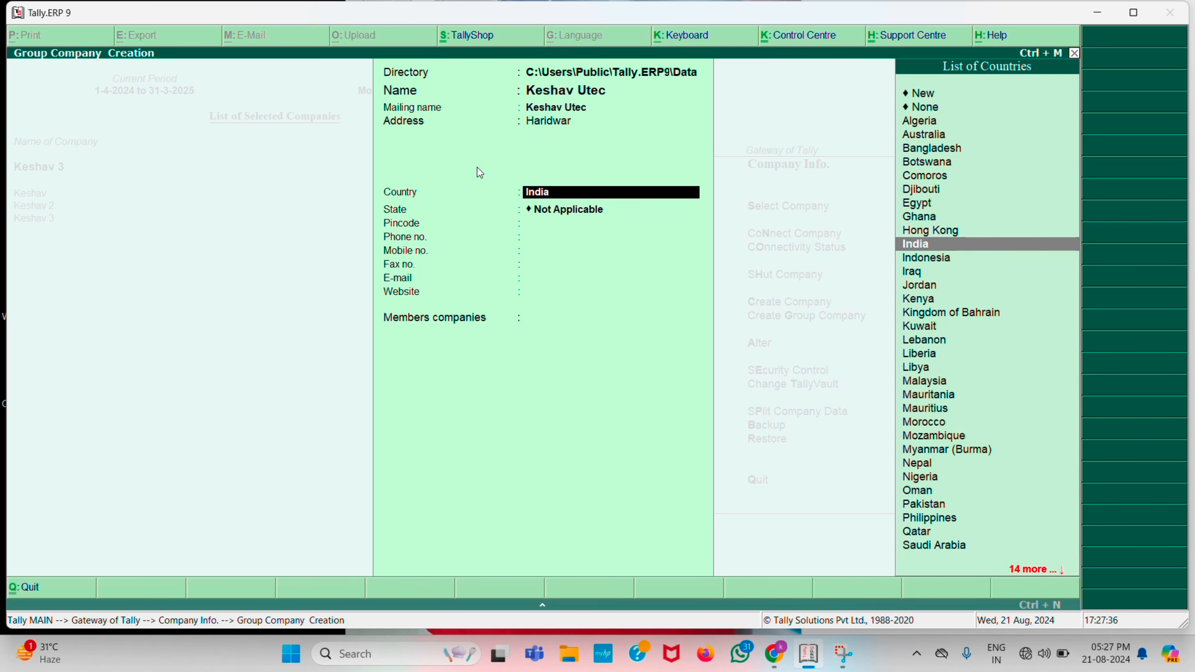
Step: Keep India as the group company's country, set the state to Uttarakhand and leave the contact fields blank
key(Return)
text(u)
key(Return)
key(Return)
key(Return)
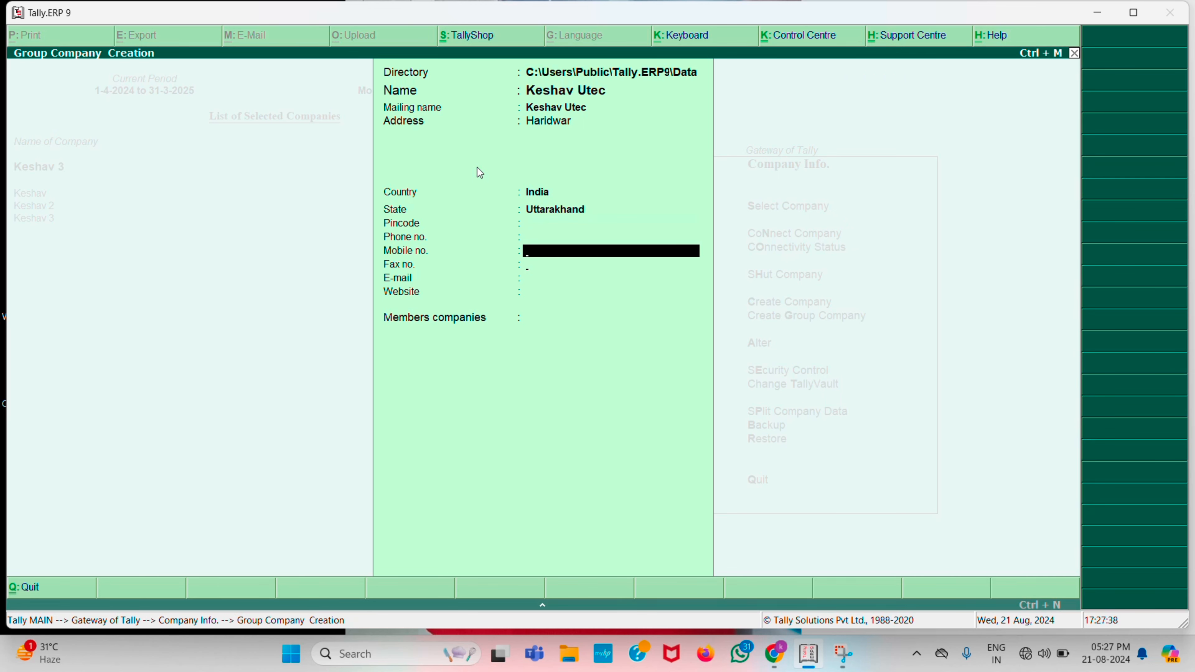
key(Return)
key(Return)
key(Return)
key(Return)
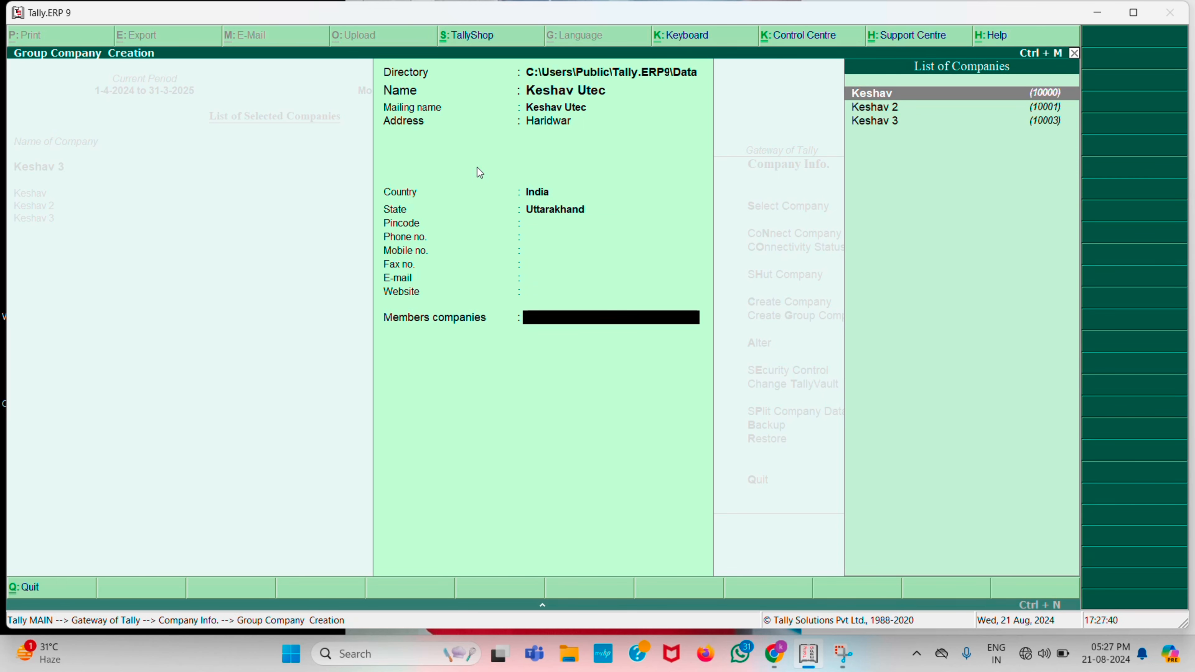
Step: Add Keshav, Keshav 2 and Keshav 3 as members of the group company, save it and return to the Gateway of Tally
key(Return)
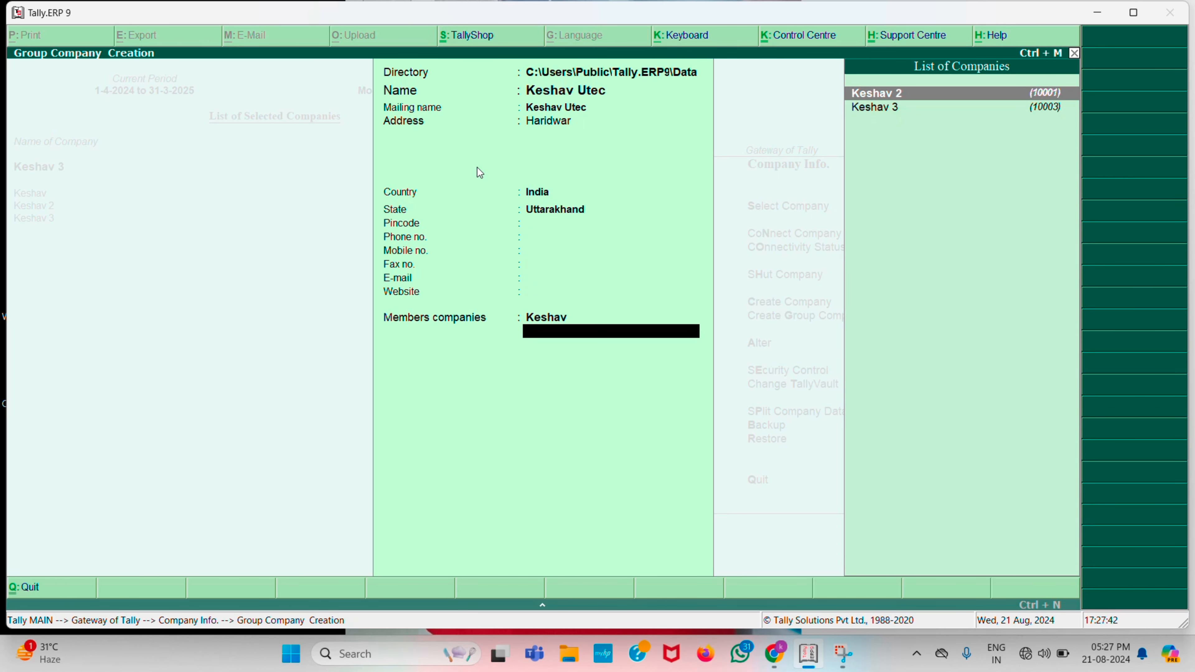
key(Return)
key(Return)
key(Escape)
key(Return)
key(Return)
key(Return)
key(Return)
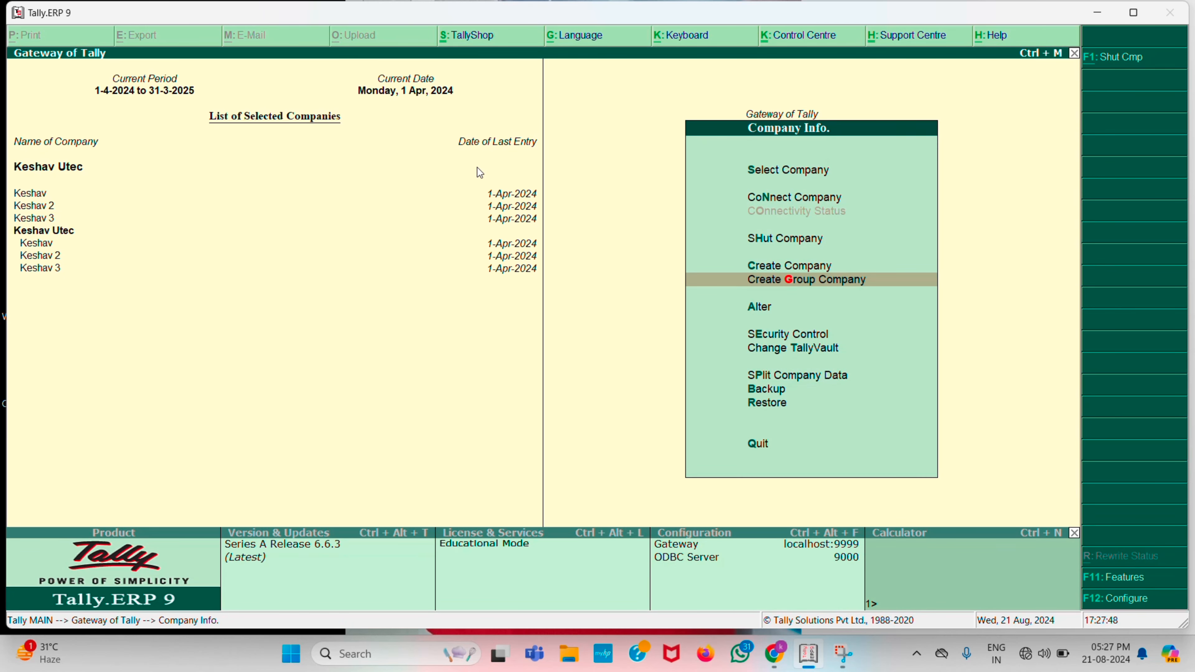
key(Escape)
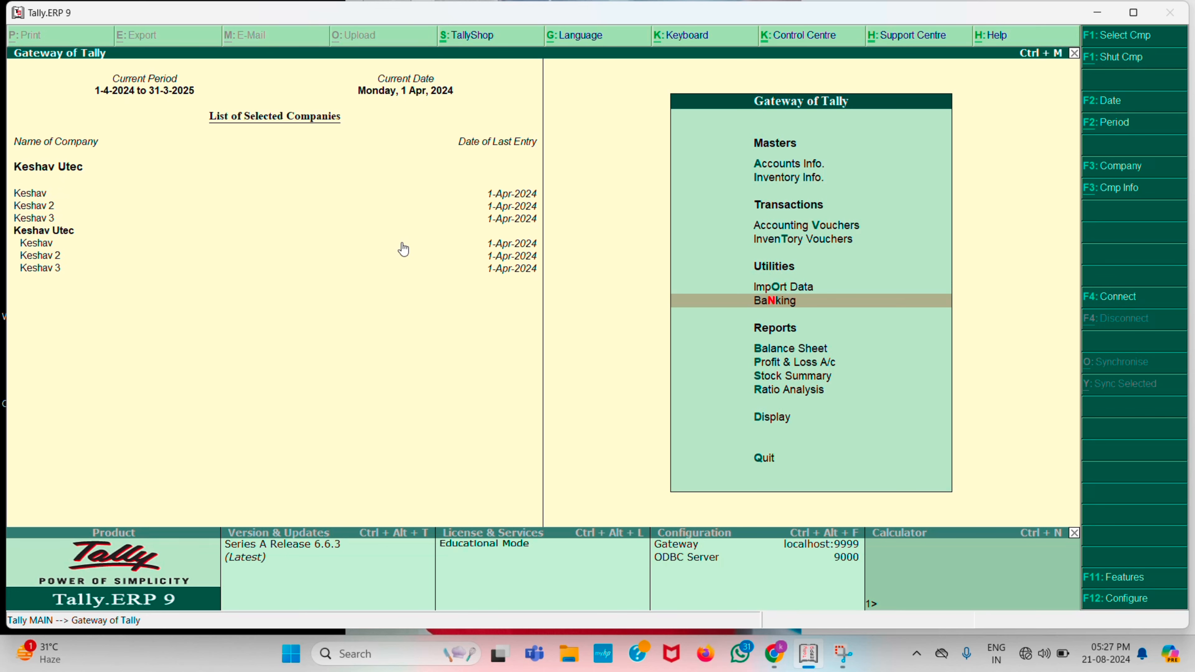
Step: Open the Profit & Loss account of the group company Keshav Utec
key(Down)
key(Down)
key(Down)
key(Up)
key(Return)
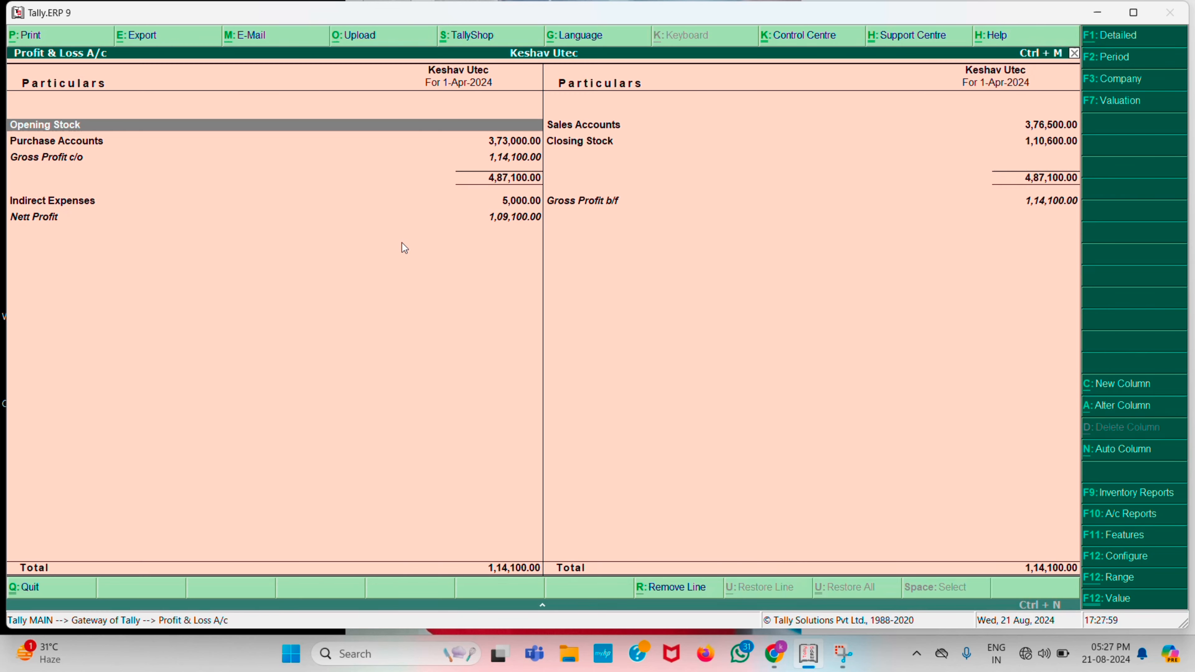
Step: Examine the gross profit, indirect expenses and nett profit lines of Keshav Utec's Profit & Loss account, and close the report
key(Down)
key(Down)
key(Down)
key(Down)
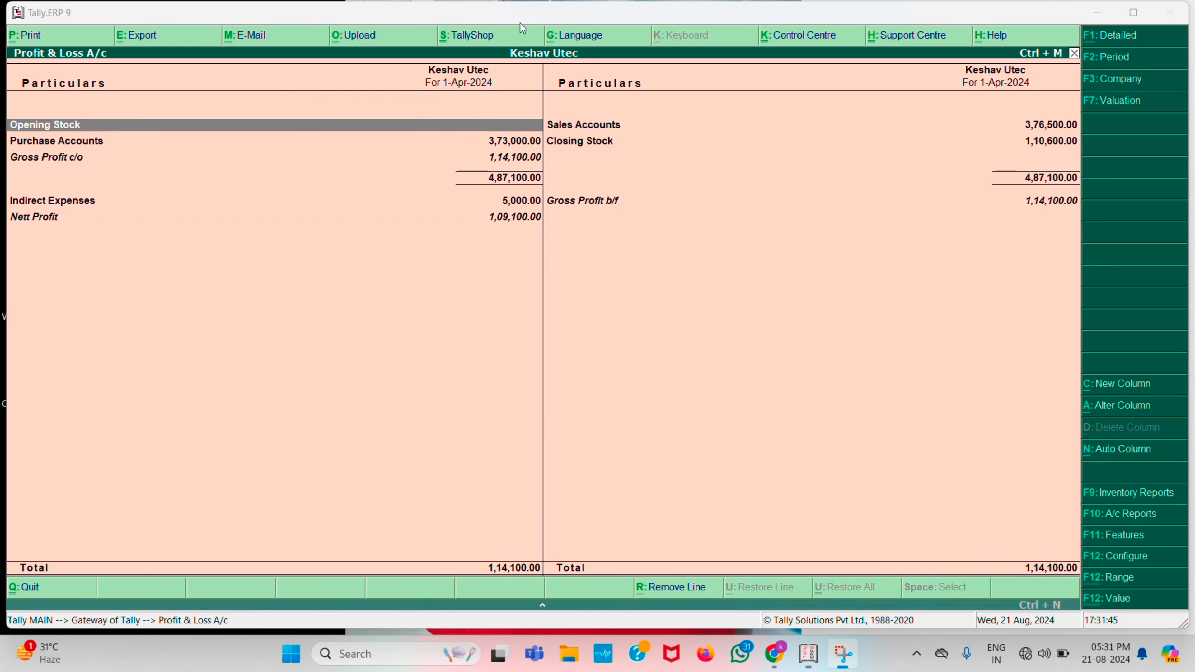
click(360, 158)
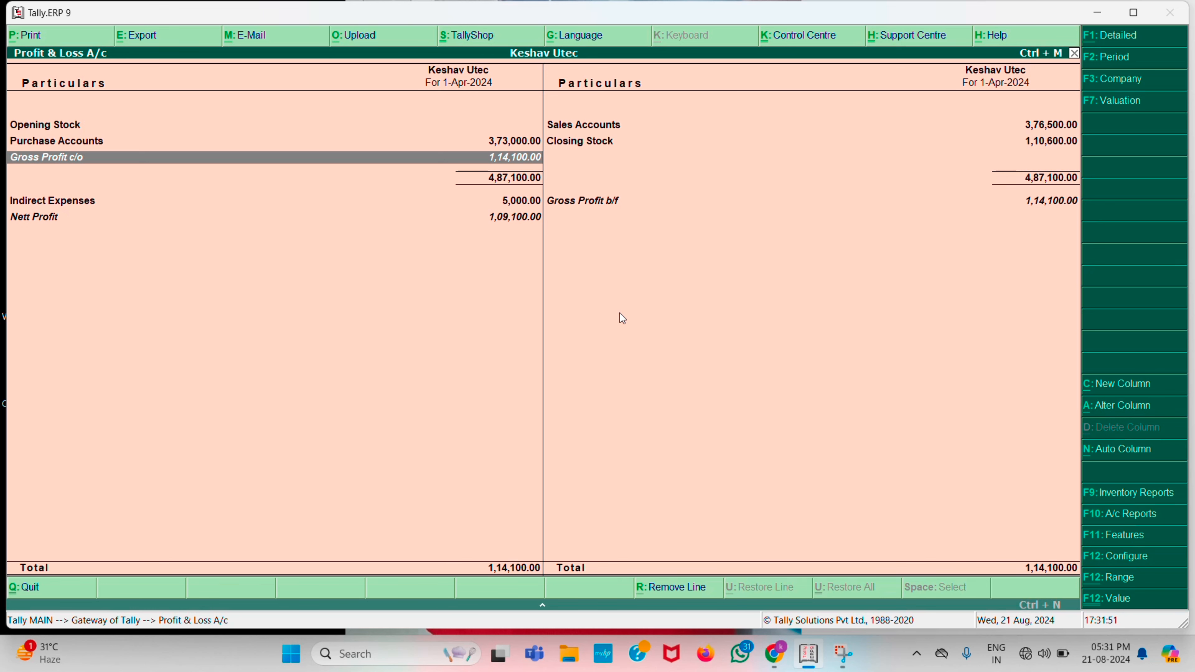
key(Down)
key(Down)
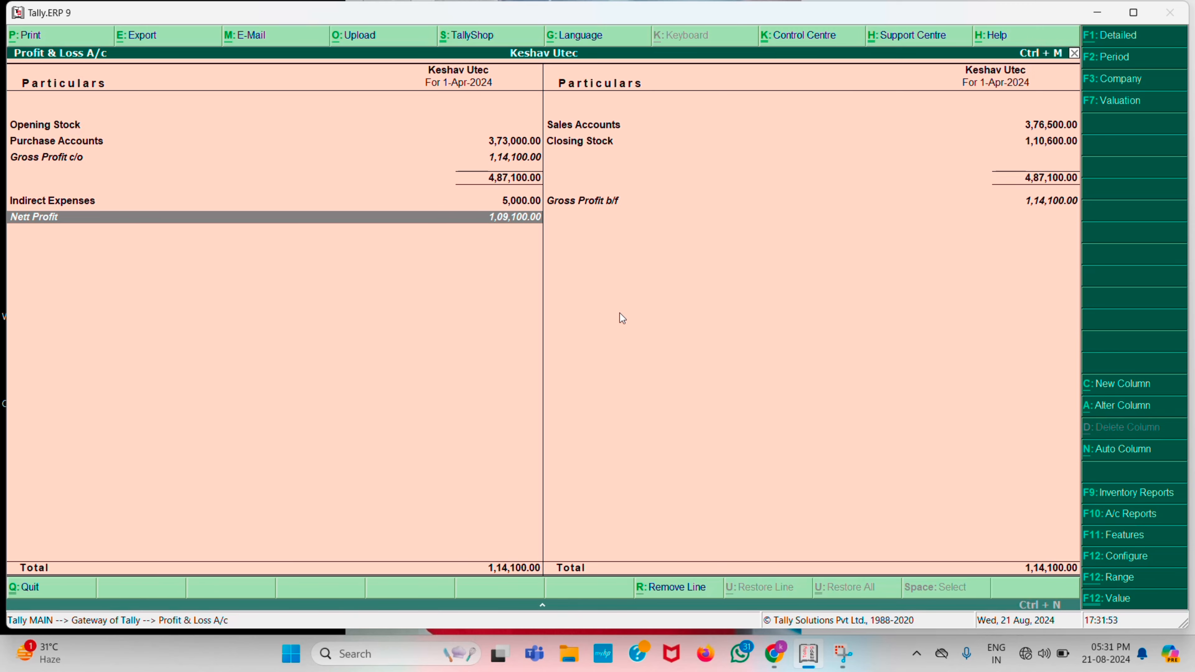
key(Escape)
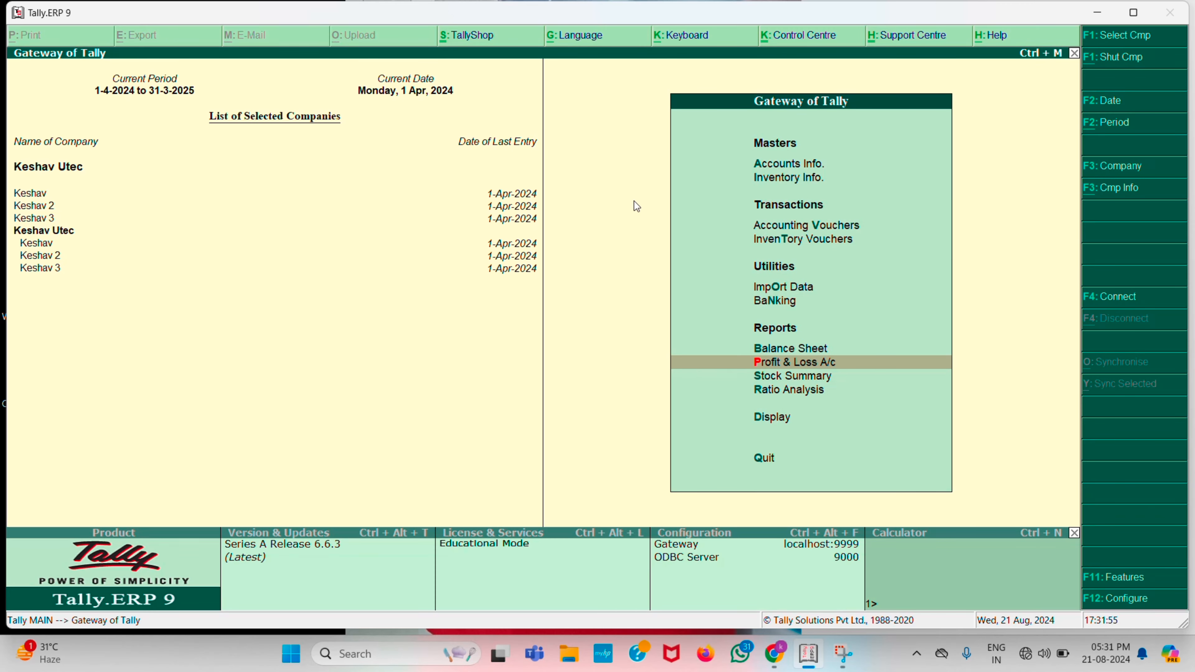
Step: Switch to the member company Keshav and review the lines of its Profit & Loss account
click(38, 249)
key(Return)
key(Down)
key(Down)
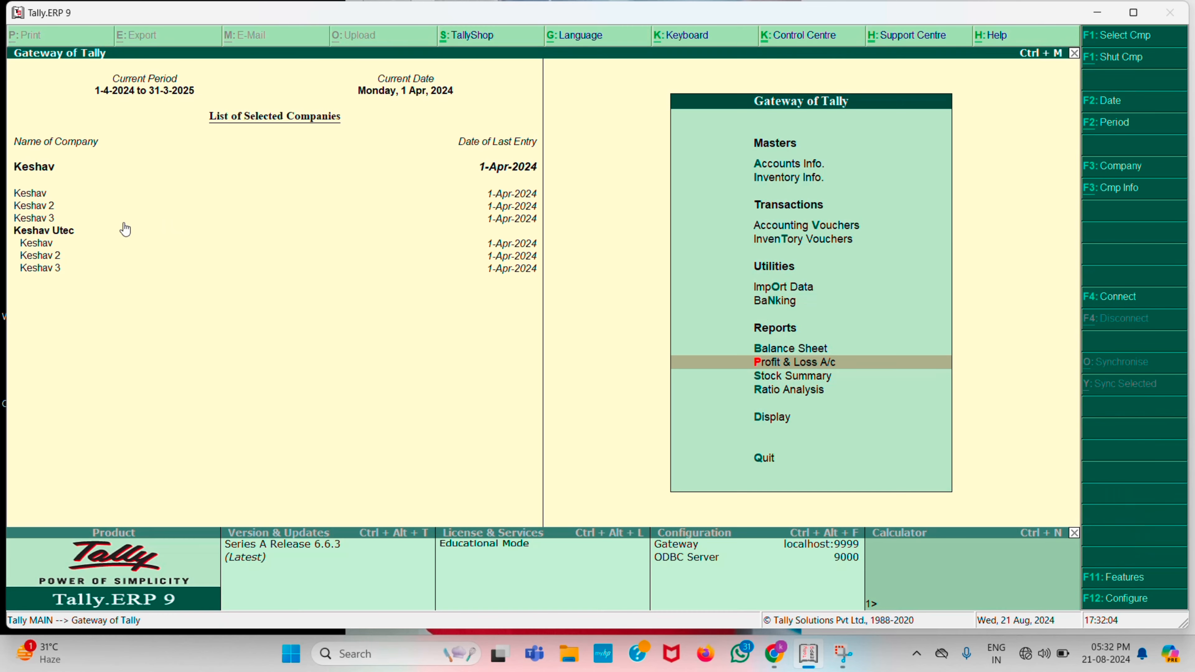
Step: With Keshav 2 as the active company, review its Profit & Loss account down to the nett profit line, and close the report
key(F2)
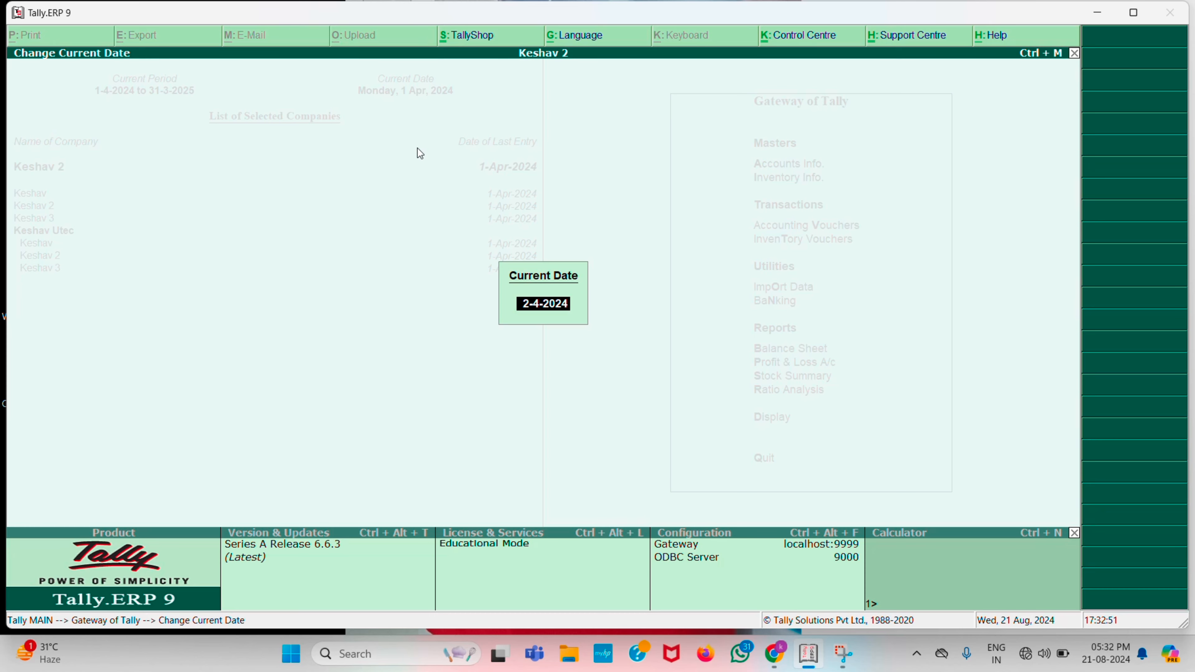
key(Escape)
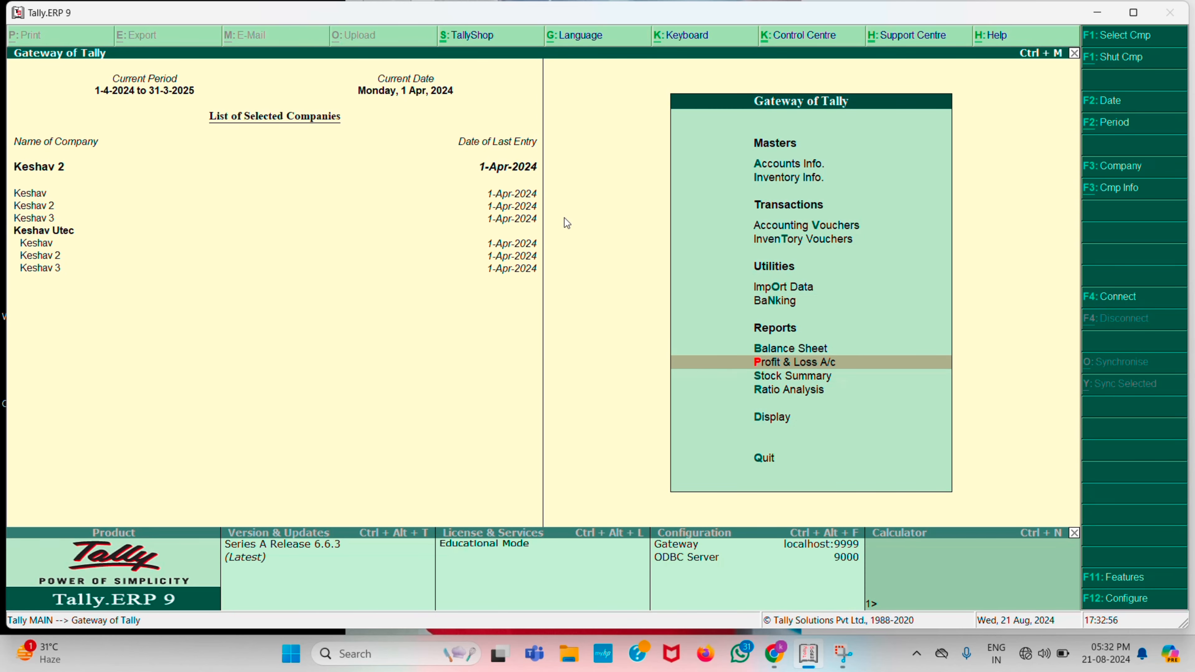
key(Down)
key(Down)
key(Down)
key(Down)
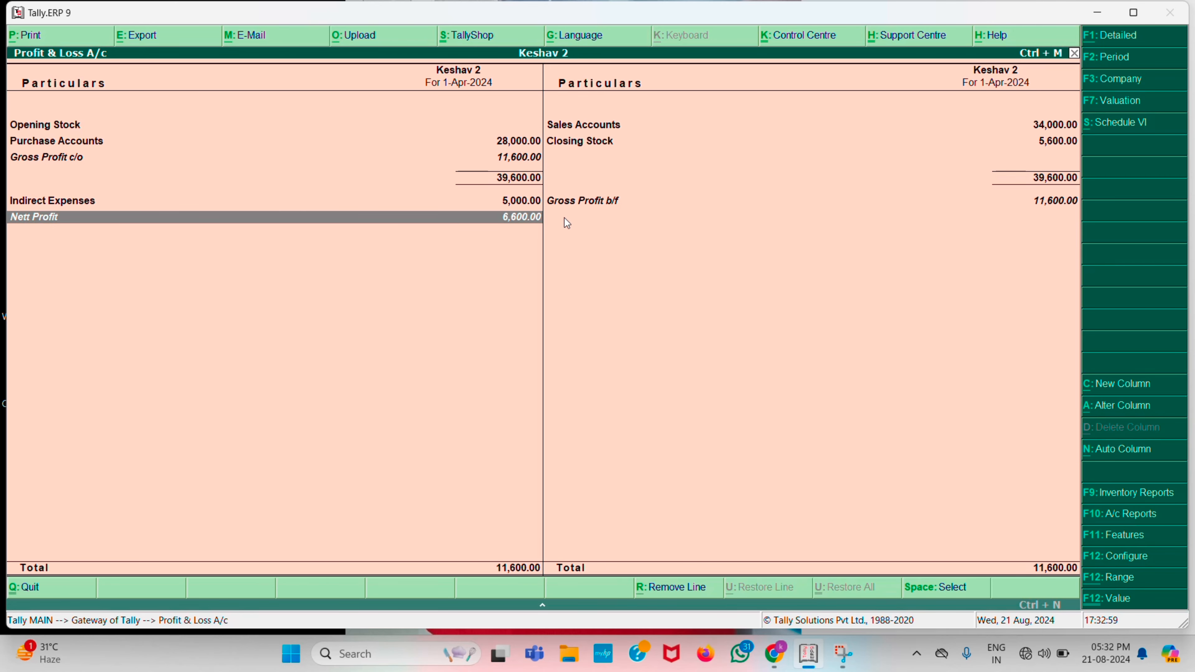
key(Escape)
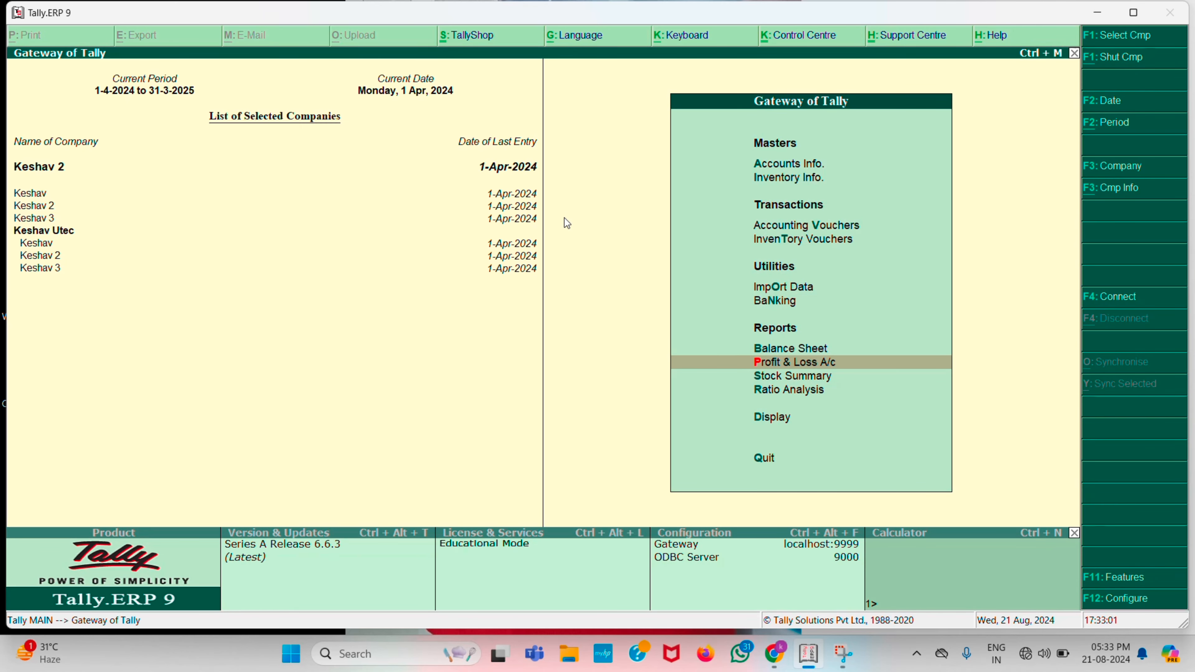